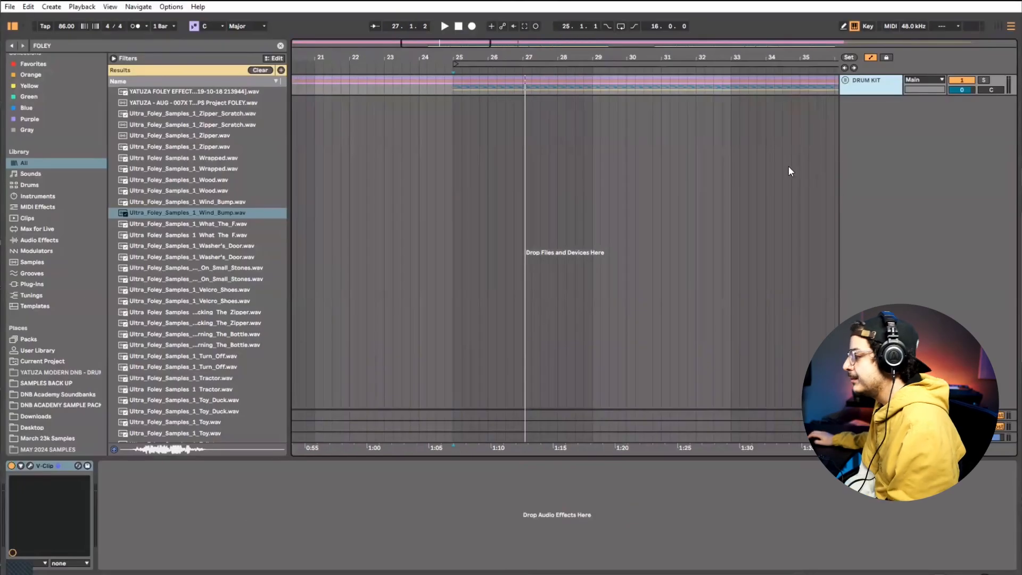
Loop four bars of the DRUM KIT track starting at bar 25 and play back the loop
drag(454, 88, 589, 90)
key(ctrl+l)
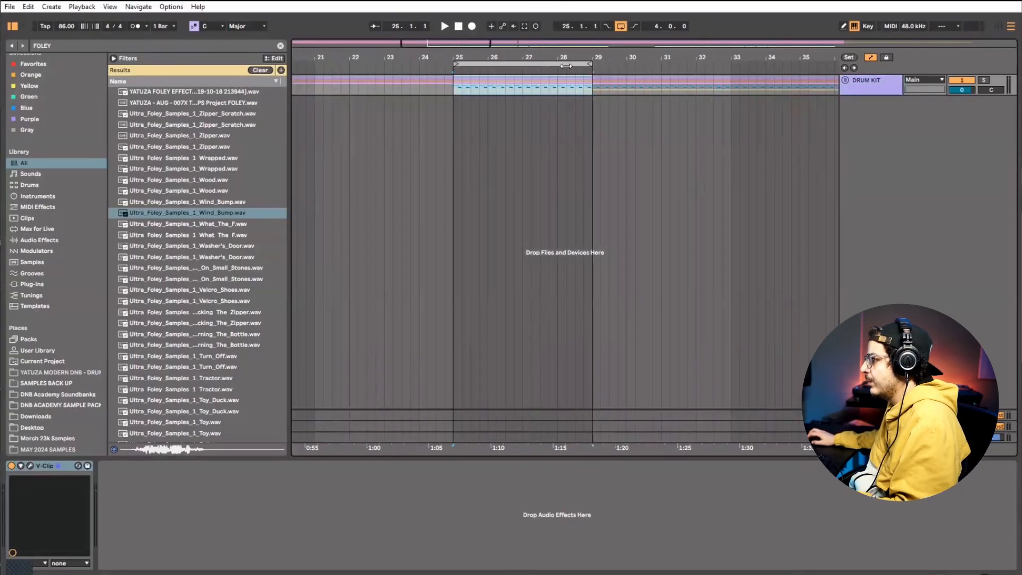
drag(529, 54, 596, 114)
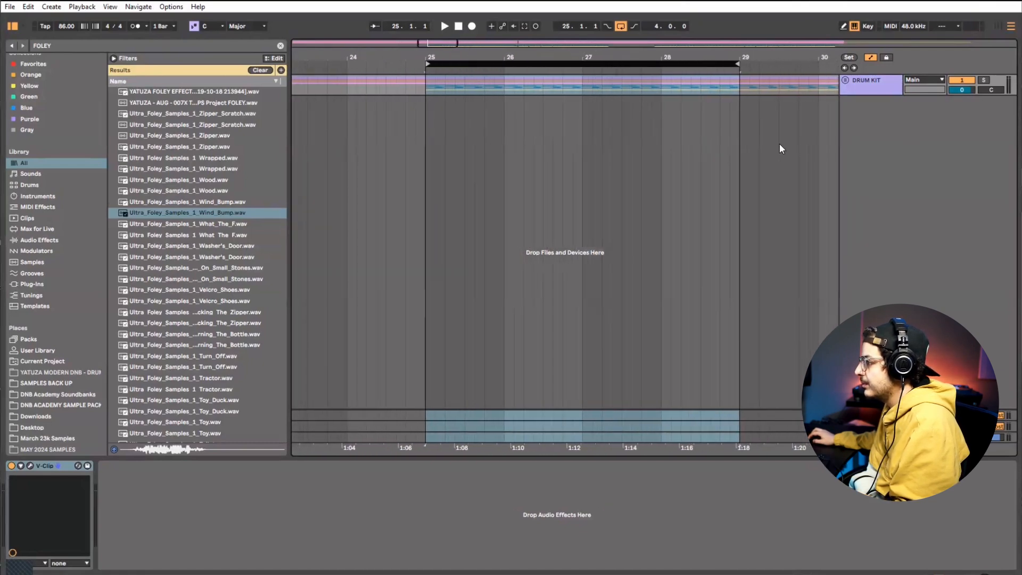
key(space)
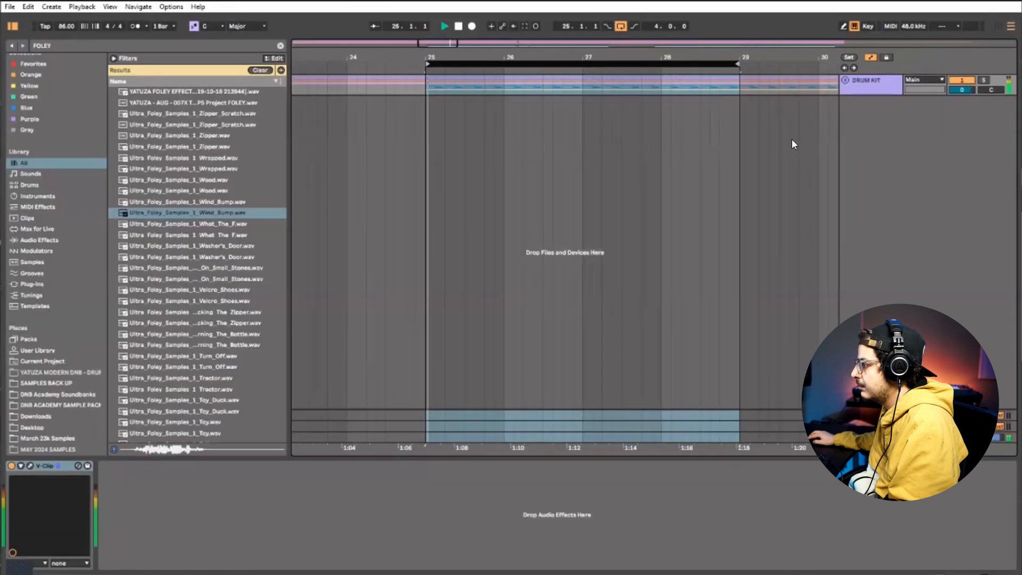
key(space)
Audition the foley samples from What_The_F through Small_Stones, Turn_Off, Tractor and Toy_Duck
click(183, 235)
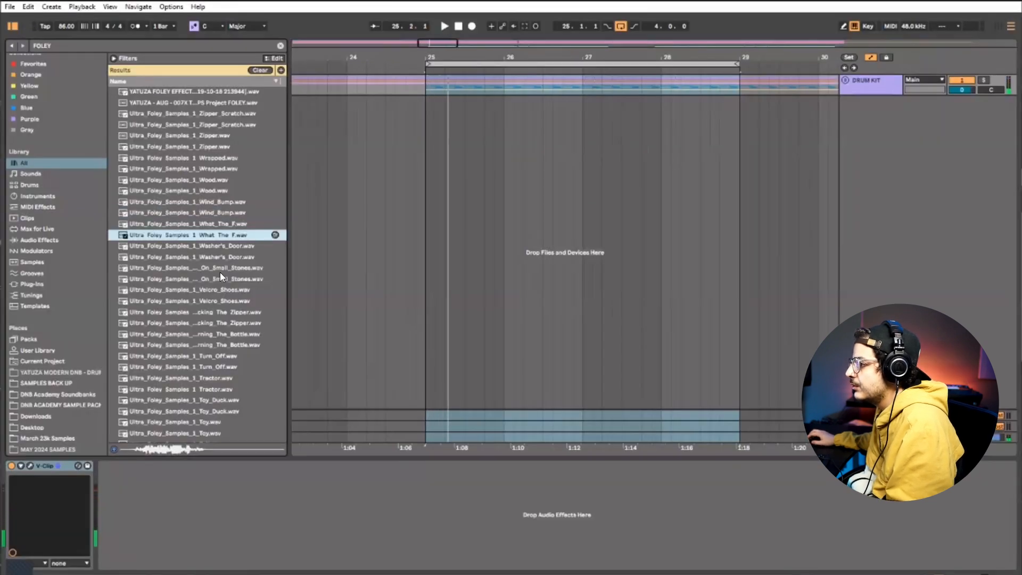
click(218, 279)
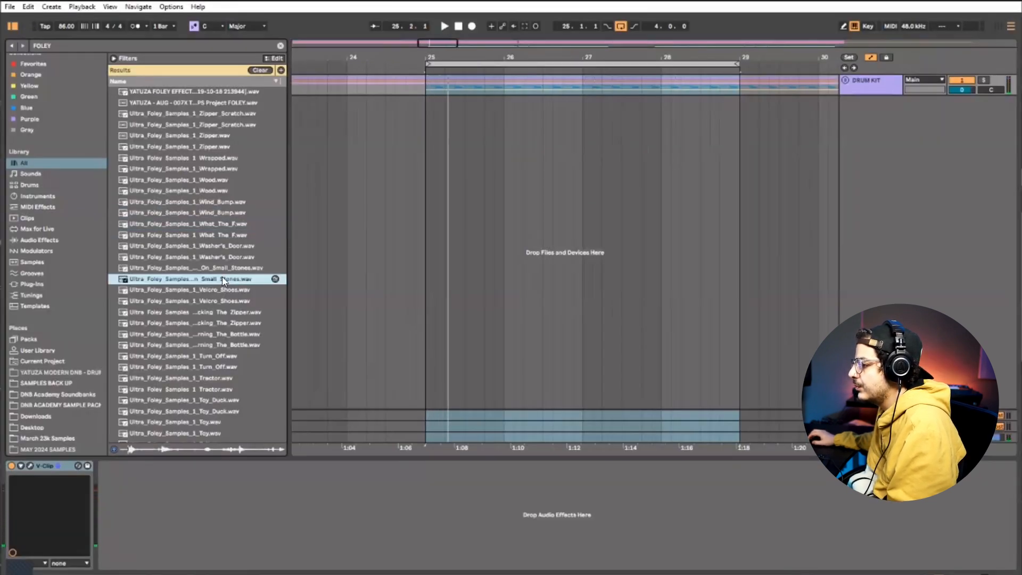
click(228, 323)
click(235, 356)
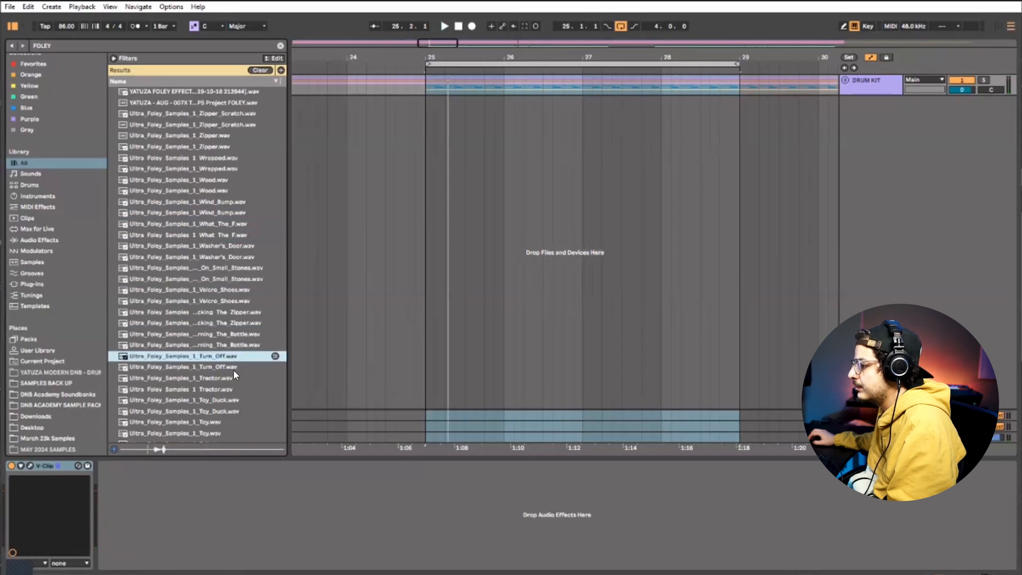
click(229, 387)
click(229, 399)
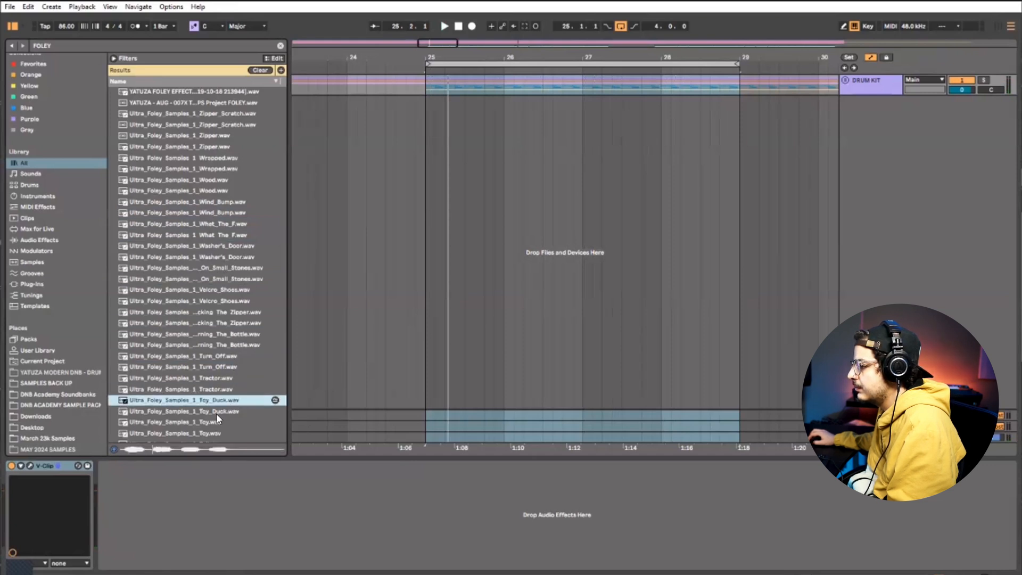
click(216, 410)
scroll(216, 413, down, 1)
Audition more foley samples and place Ultra_Foley_Samples_1_Squeezing_Plastic on a new audio track at bar 25
click(240, 420)
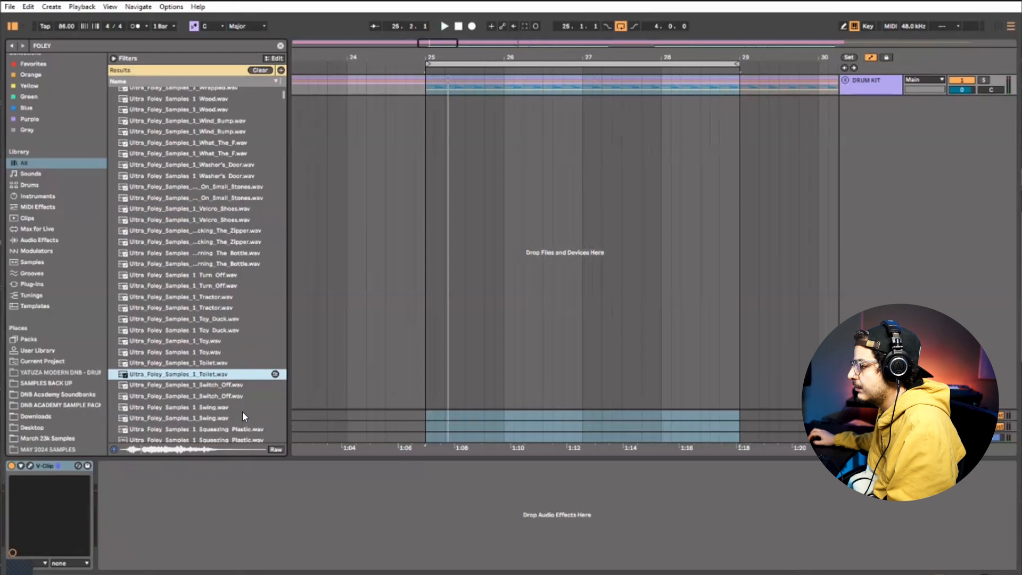
click(242, 414)
click(242, 412)
click(240, 404)
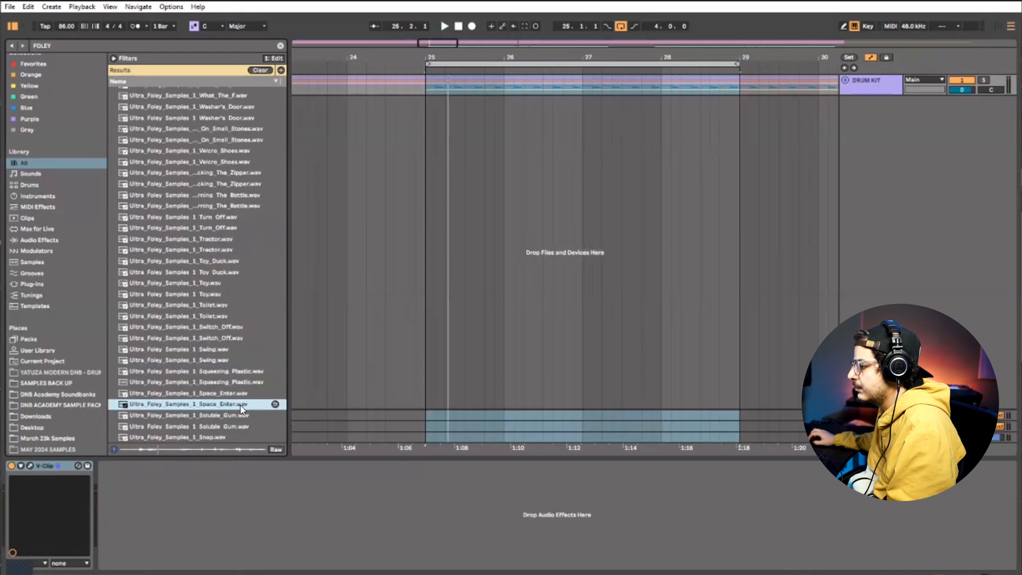
click(242, 394)
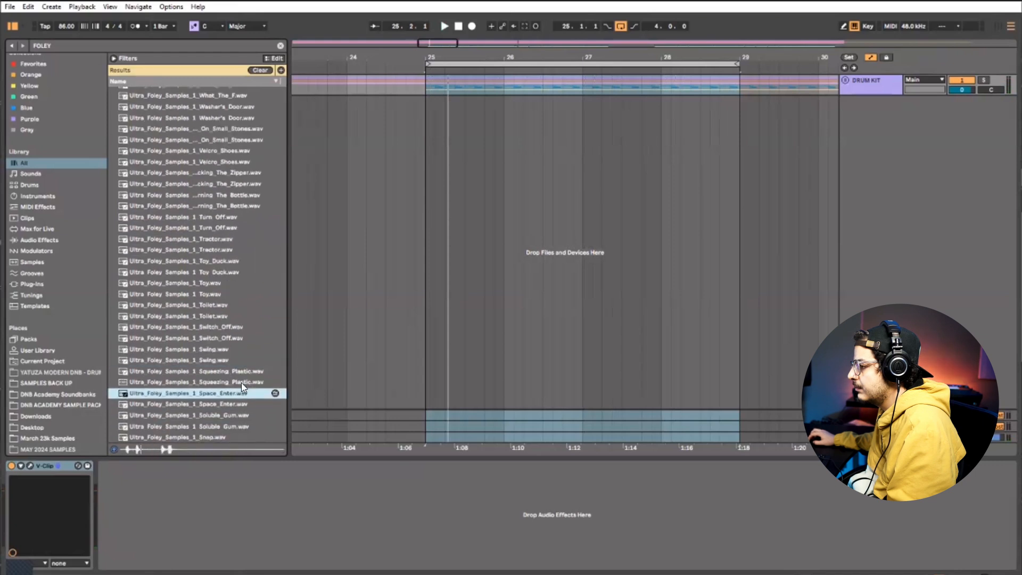
click(242, 383)
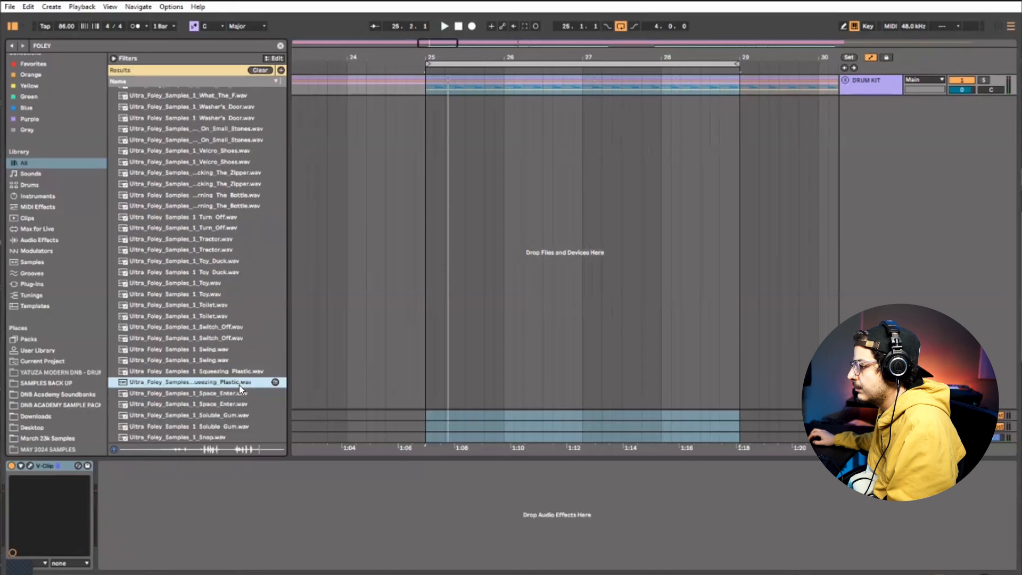
drag(397, 319, 426, 118)
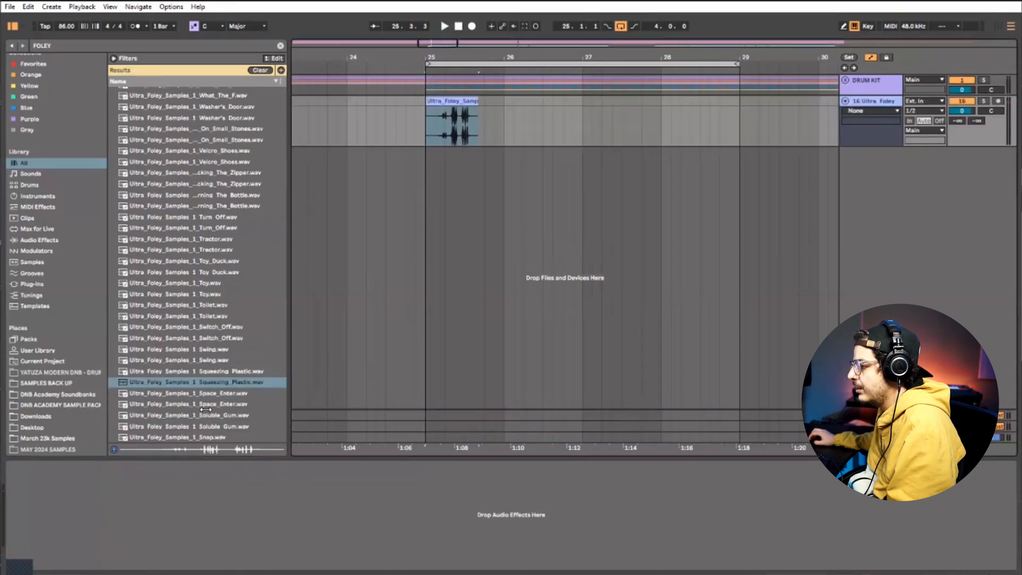
Audition the Snap and Plastic_Container samples and place the Plastic_Container sample on a new track in the second half of bar 25
scroll(206, 409, down, 2)
click(215, 391)
click(224, 402)
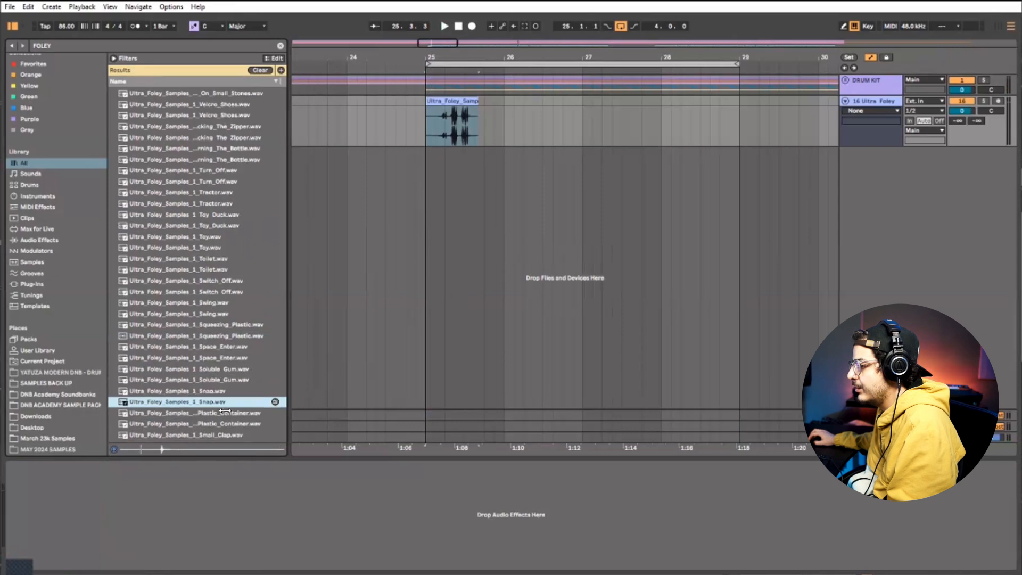
click(226, 422)
scroll(231, 420, down, 2)
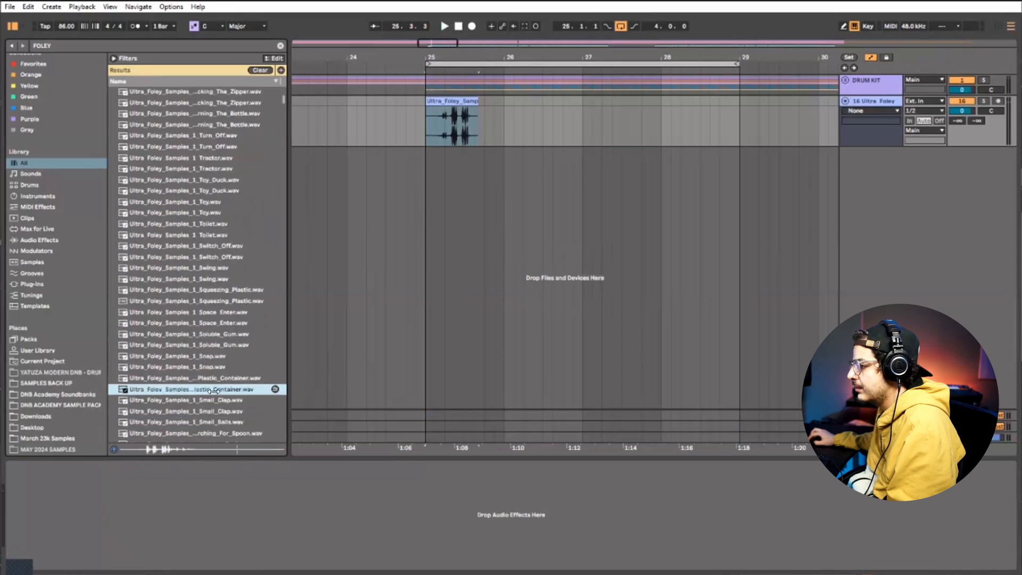
drag(213, 391, 491, 245)
Audition Small_Clap and Scrape and place the Scrape sample on a new track late in bar 26
scroll(234, 373, down, 3)
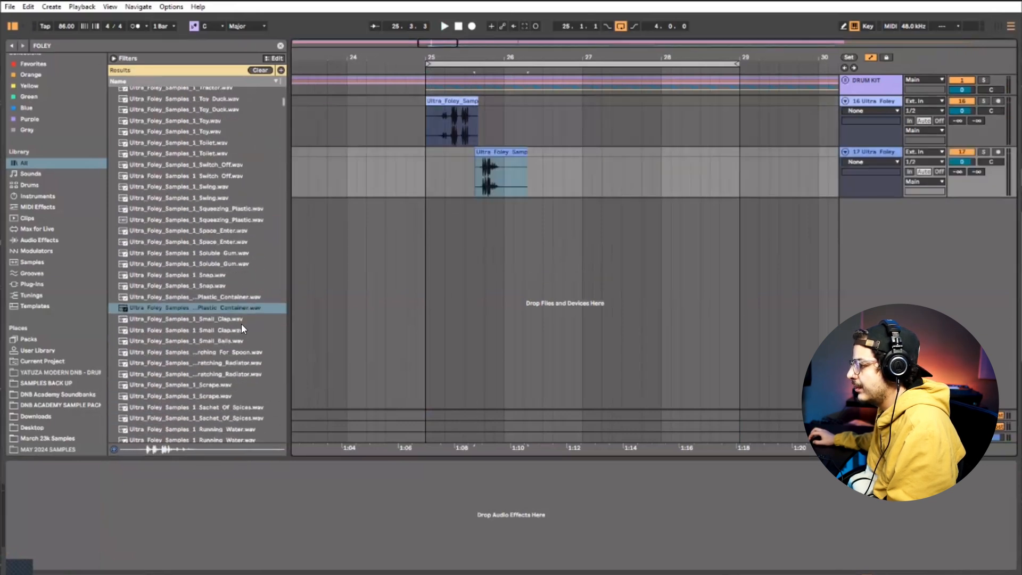
click(242, 328)
click(244, 382)
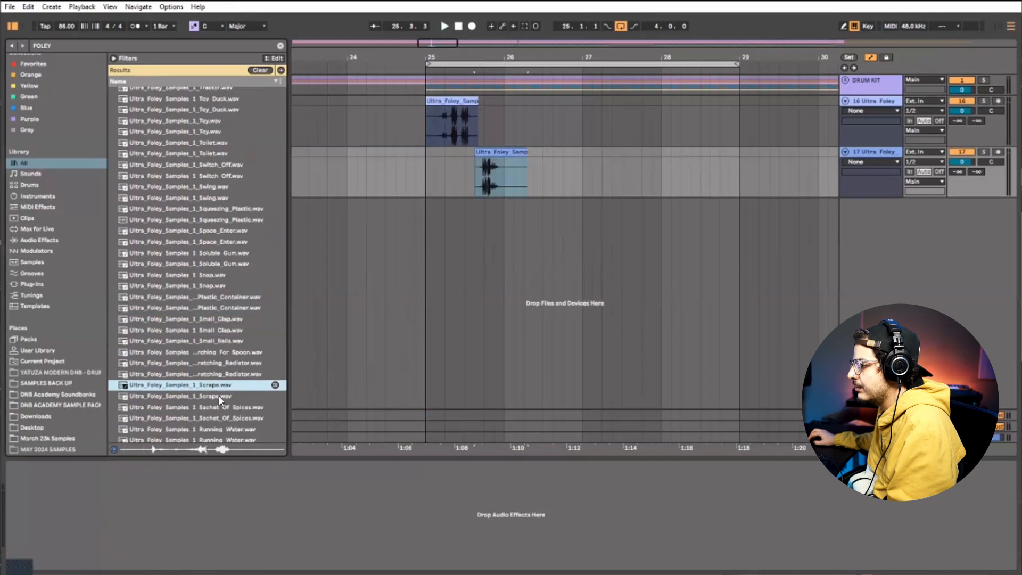
drag(350, 334, 557, 221)
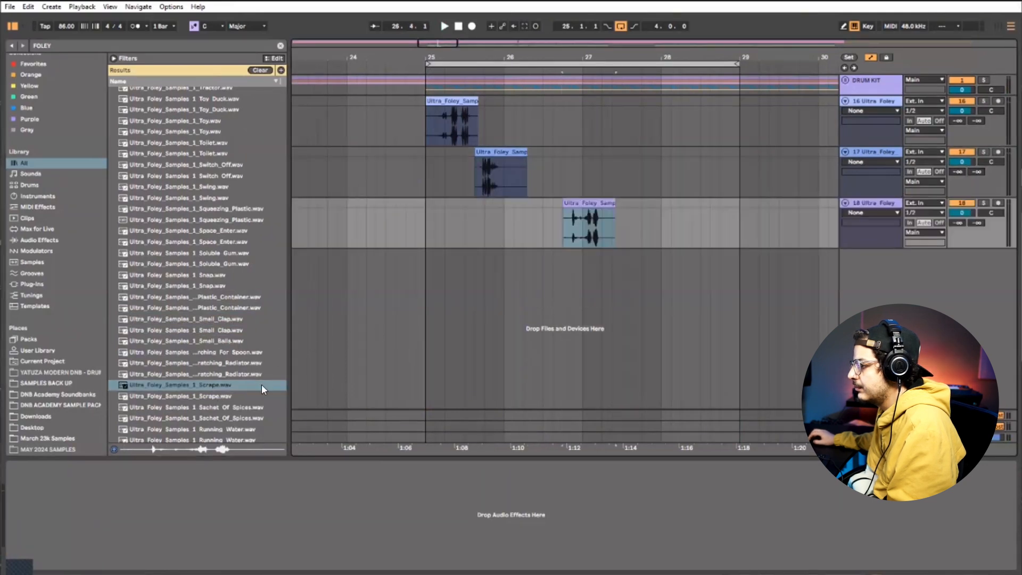
Audition Running_Water and Rattle and place the Rattle sample on a new track at bar 26
scroll(250, 389, down, 3)
click(245, 392)
scroll(237, 397, down, 1)
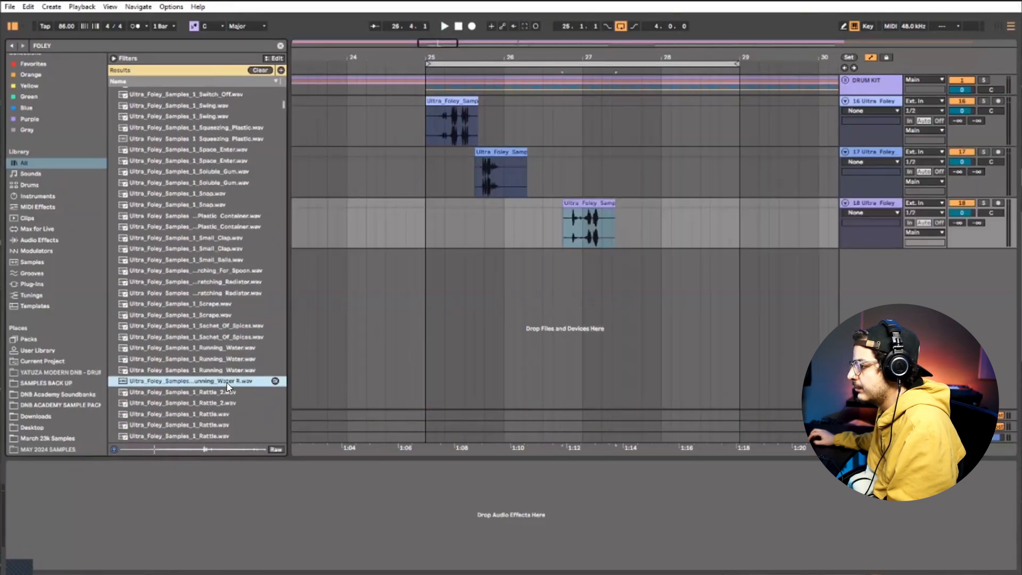
click(218, 415)
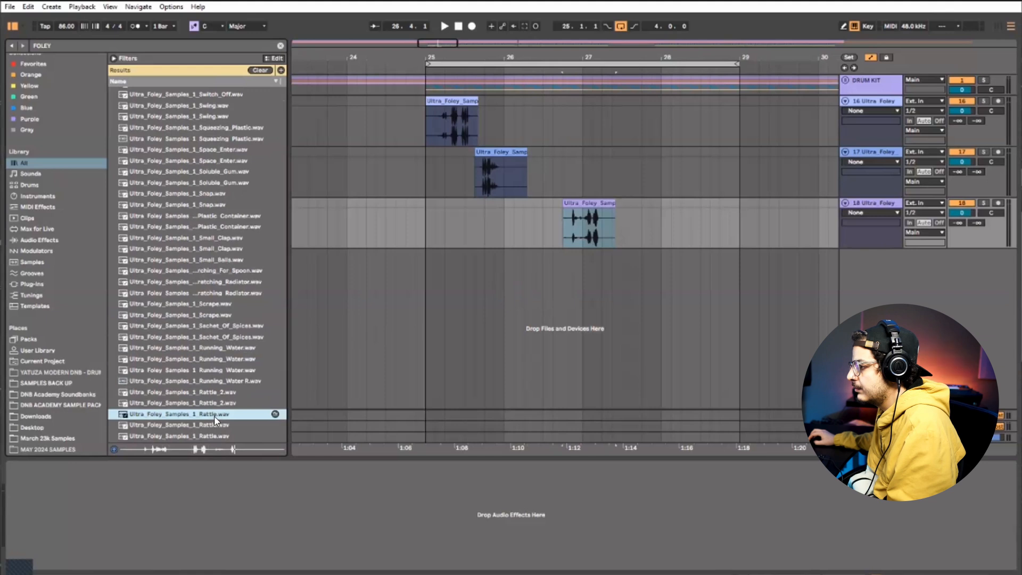
drag(214, 416, 503, 281)
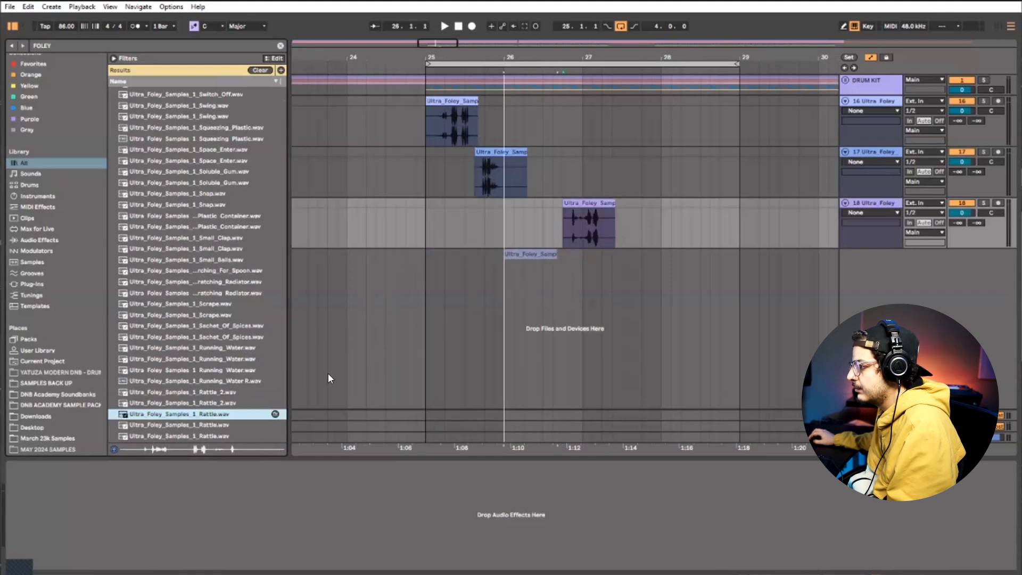
Audition the Spoon 2 and Cutlery samples and place the Cutlery sample on a new track just before bar 29
scroll(217, 393, down, 3)
click(219, 398)
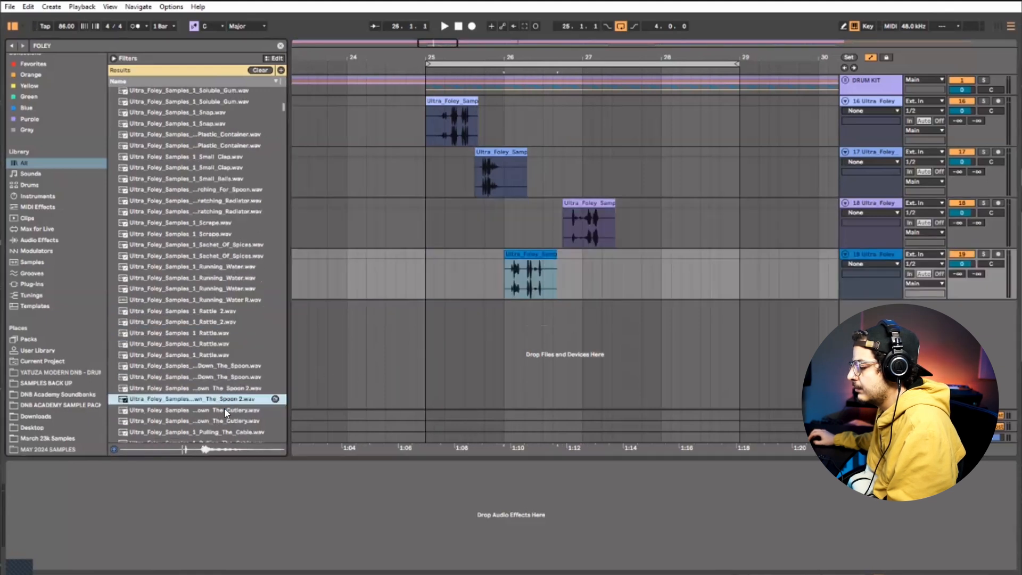
click(228, 421)
scroll(245, 410, down, 3)
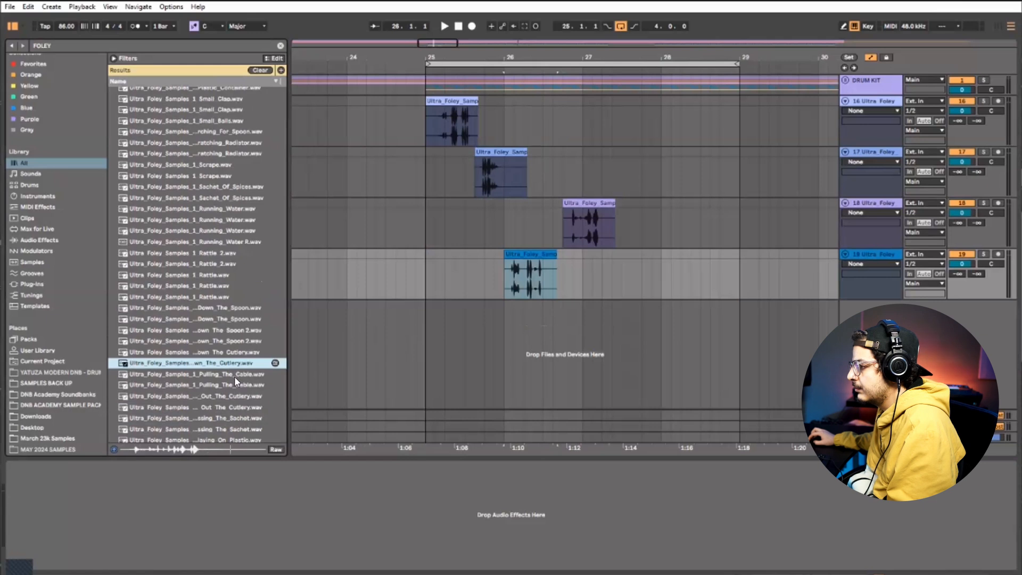
mouse_move(287, 349)
mouse_down()
mouse_move(672, 320)
mouse_move(685, 315)
mouse_move(673, 304)
mouse_move(730, 320)
mouse_up()
Trim the end of the Squeezing_Plastic clip to 25.1.4 and slip its audio within the clip
click(465, 282)
click(403, 223)
click(398, 125)
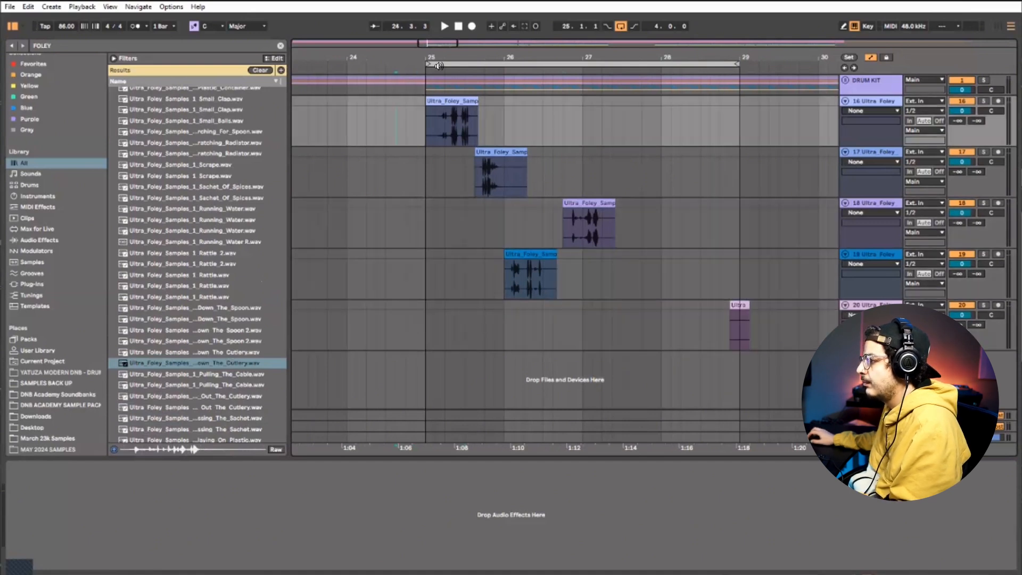
drag(438, 56, 452, 66)
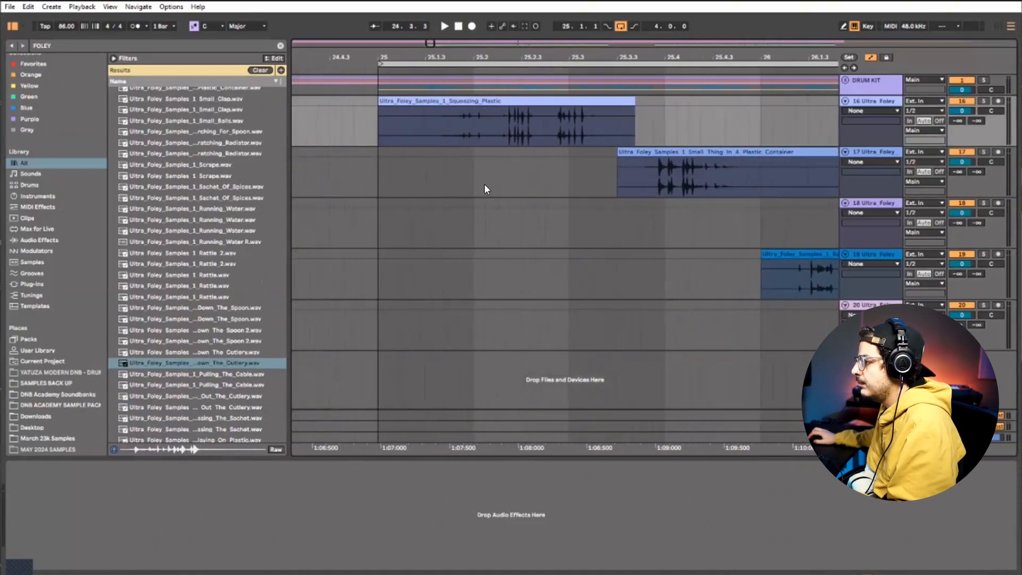
click(398, 121)
click(625, 101)
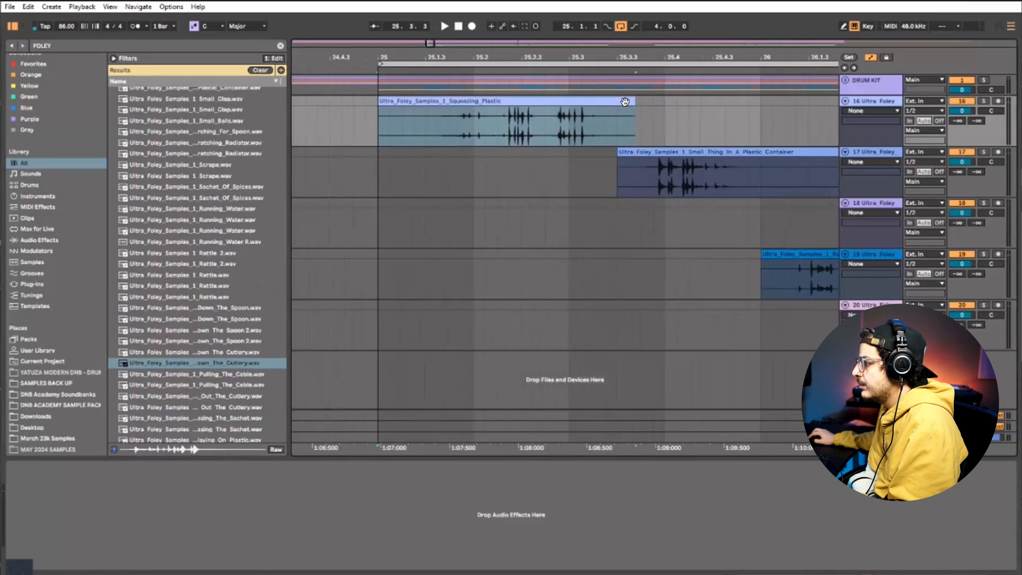
drag(529, 111, 449, 113)
click(379, 132)
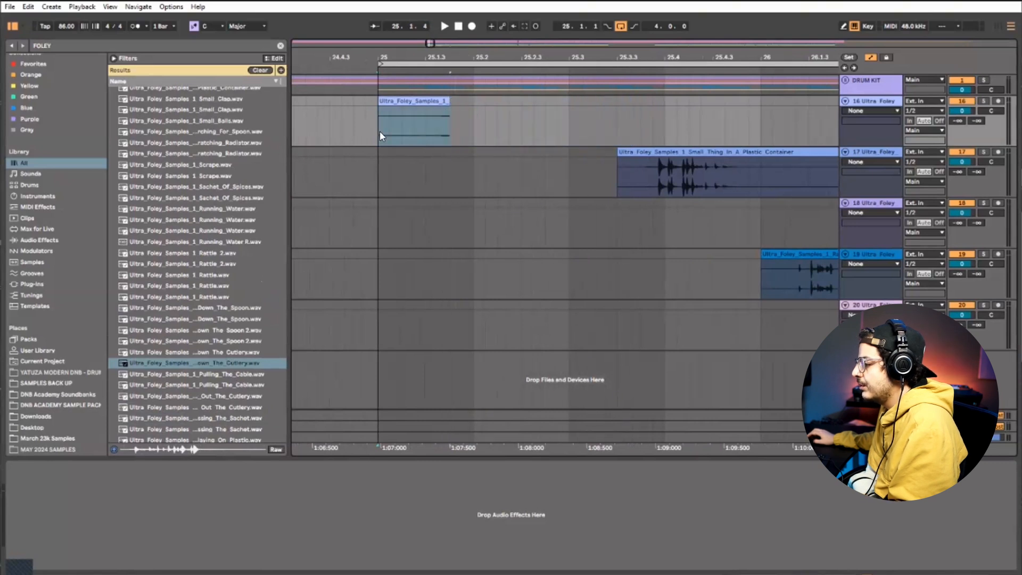
mouse_move(379, 121)
mouse_down()
mouse_move(402, 120)
mouse_move(396, 101)
mouse_move(382, 102)
mouse_move(438, 109)
mouse_move(412, 110)
mouse_move(425, 112)
mouse_move(396, 131)
mouse_move(411, 131)
mouse_move(387, 131)
mouse_move(471, 130)
mouse_move(391, 124)
mouse_up()
click(366, 124)
Play the Squeezing_Plastic clip against the drums repeatedly and shorten it to end at 25.1.3
key(space)
key(space)
key(space)
key(space)
key(space)
key(space)
key(space)
key(space)
key(space)
key(space)
key(space)
key(space)
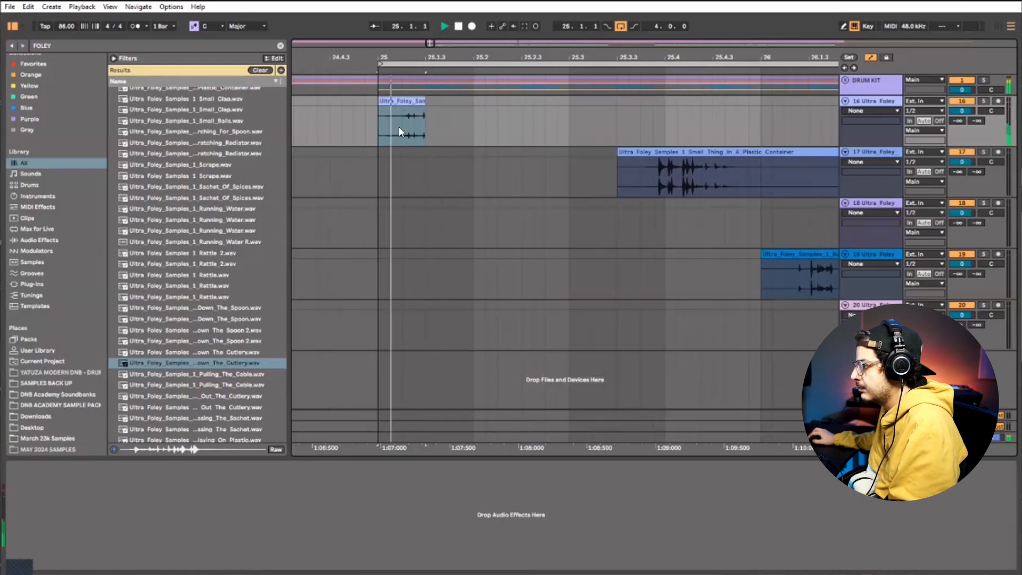
Leave automation mode and add fades to the start and end of the Squeezing_Plastic clip, checking them in playback
key(space)
key(space)
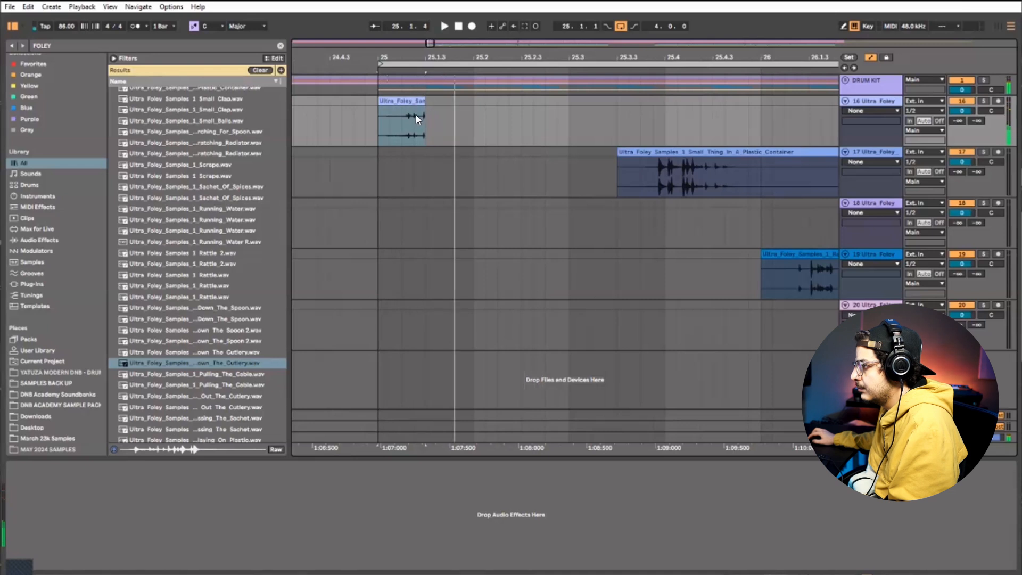
click(416, 114)
key(space)
key(ctrl+a)
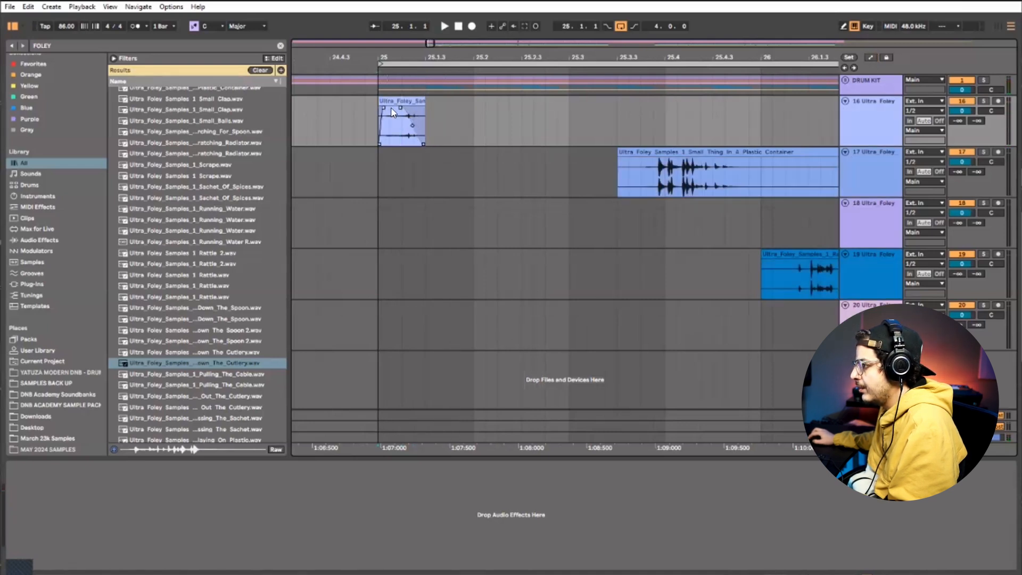
key(space)
key(space)
key(space)
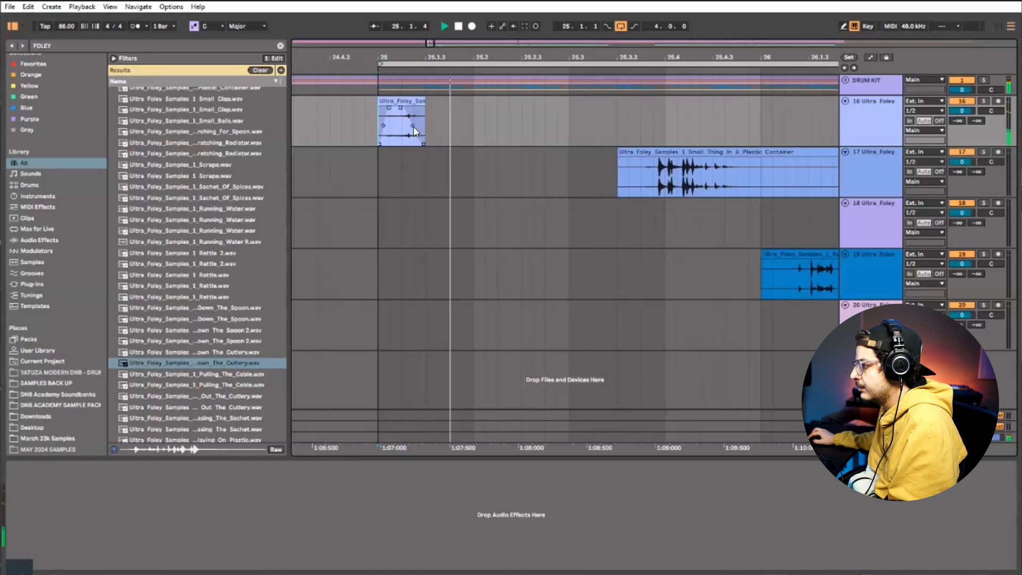
Steepen the Squeezing_Plastic clip's fade curve and shorten the clip slightly more, replaying it with the drums
key(space)
key(space)
mouse_move(413, 127)
mouse_down()
mouse_move(390, 101)
mouse_move(398, 134)
mouse_up()
key(space)
key(space)
key(space)
key(space)
key(space)
key(space)
key(space)
key(space)
click(369, 114)
key(space)
key(space)
key(space)
key(space)
click(401, 132)
key(space)
Replay the start of bar 25 and lower the Squeezing_Plastic track's volume to -3.7 dB
key(space)
key(space)
key(space)
key(space)
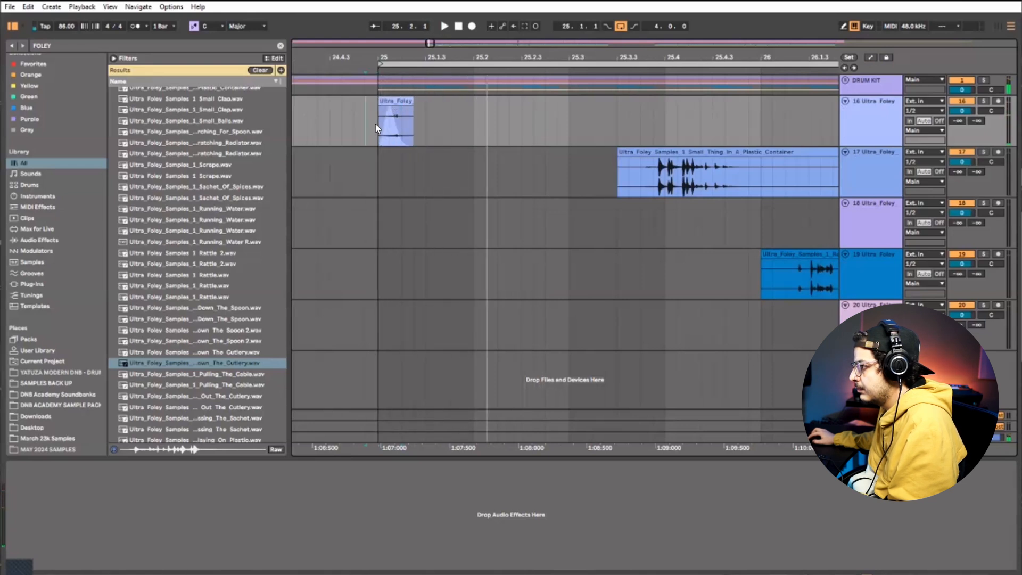
click(366, 125)
key(space)
key(space)
Trim the Small Thing In A Plastic Container clip to its first hit and move it earlier, just after 25.2.3
key(space)
key(space)
drag(962, 110, 962, 118)
key(space)
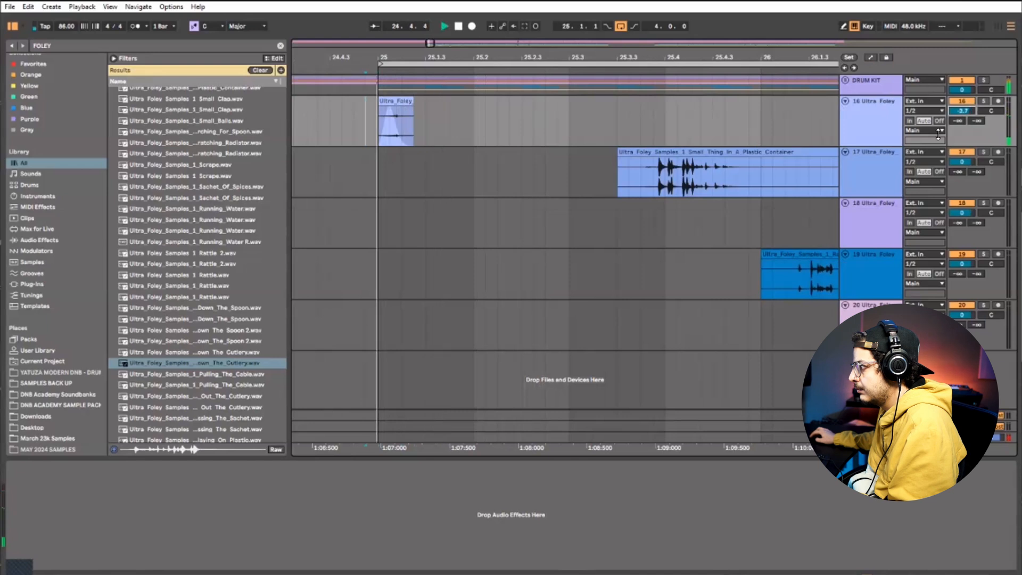
key(space)
mouse_move(674, 151)
mouse_down()
mouse_move(507, 165)
mouse_move(534, 161)
mouse_up()
click(399, 173)
key(space)
key(space)
click(494, 156)
Shift the audio inside the Small Thing In A Plastic Container clip and shorten its end to a brief section, checking it in playback
key(space)
click(414, 160)
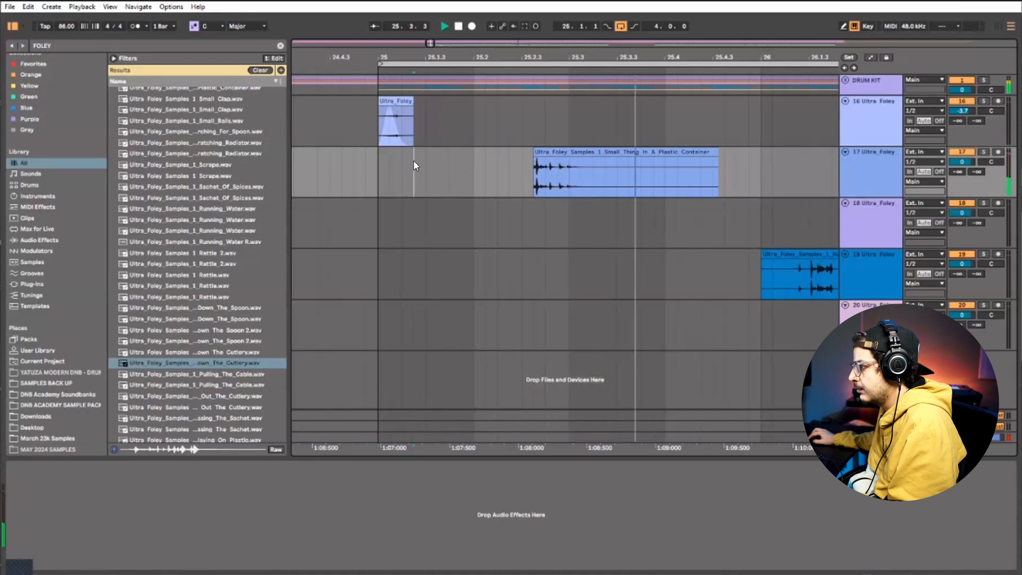
key(space)
key(space)
key(space)
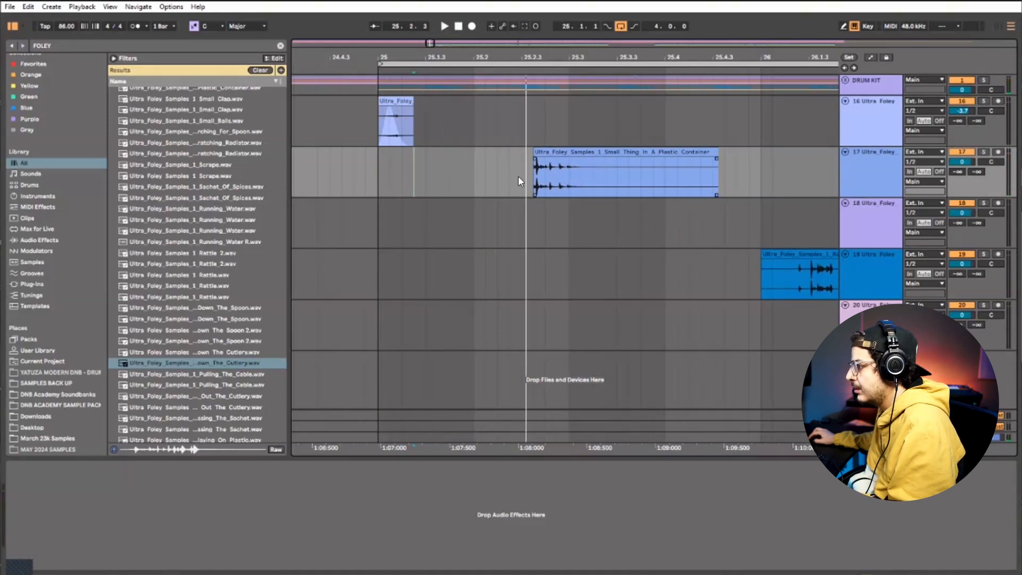
click(562, 168)
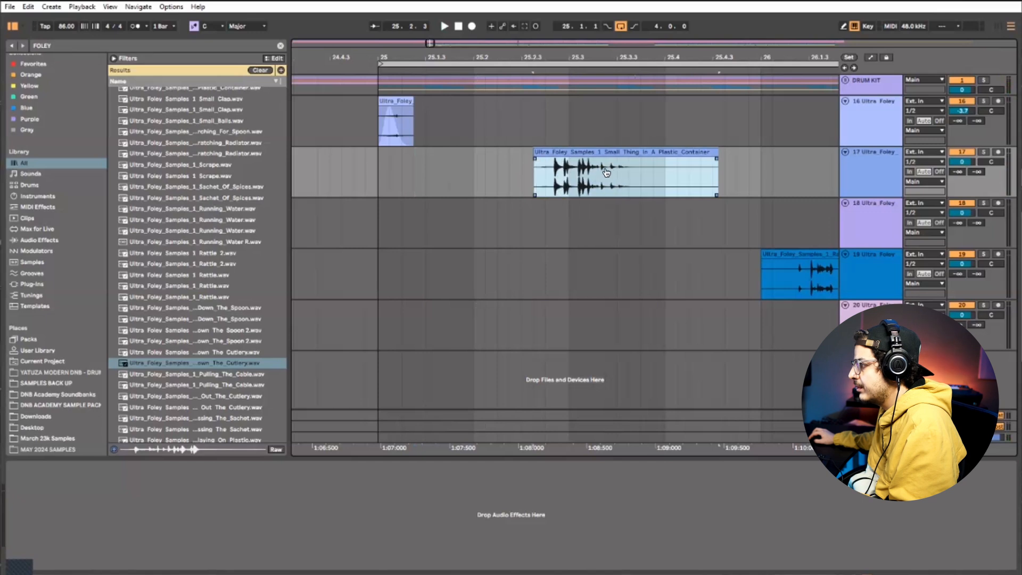
drag(521, 170, 482, 169)
drag(711, 152, 563, 152)
key(space)
Move the shortened Small Thing In A Plastic Container clip slightly earlier to 25.2.3 and replay it against the drums
key(space)
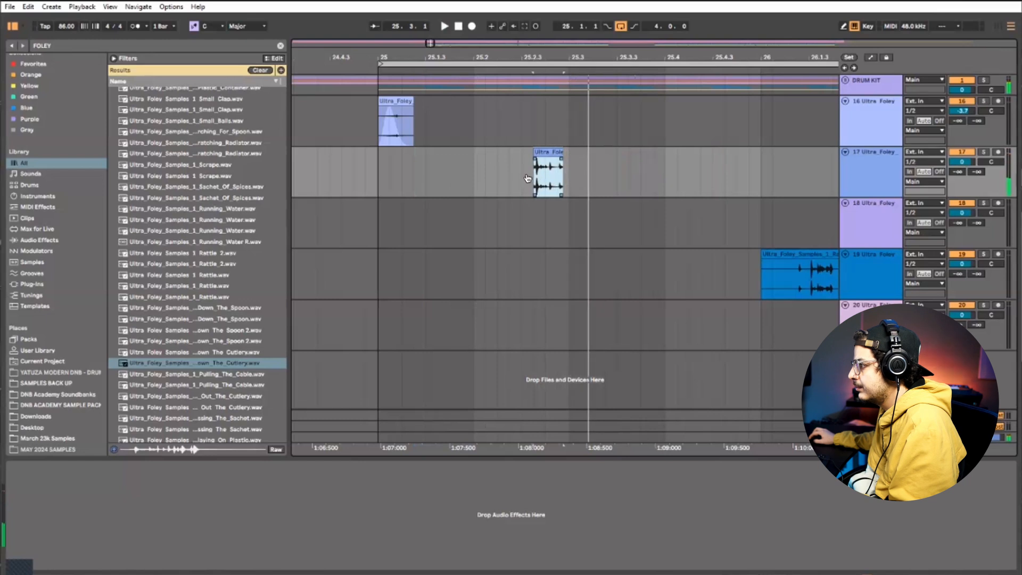
key(space)
mouse_move(543, 180)
mouse_down()
mouse_move(528, 178)
mouse_move(557, 155)
mouse_move(578, 159)
mouse_move(542, 155)
mouse_move(488, 172)
mouse_move(530, 155)
mouse_up()
key(space)
key(space)
key(space)
click(524, 178)
key(space)
key(space)
click(522, 170)
key(space)
click(488, 172)
key(space)
key(space)
click(496, 169)
key(space)
key(space)
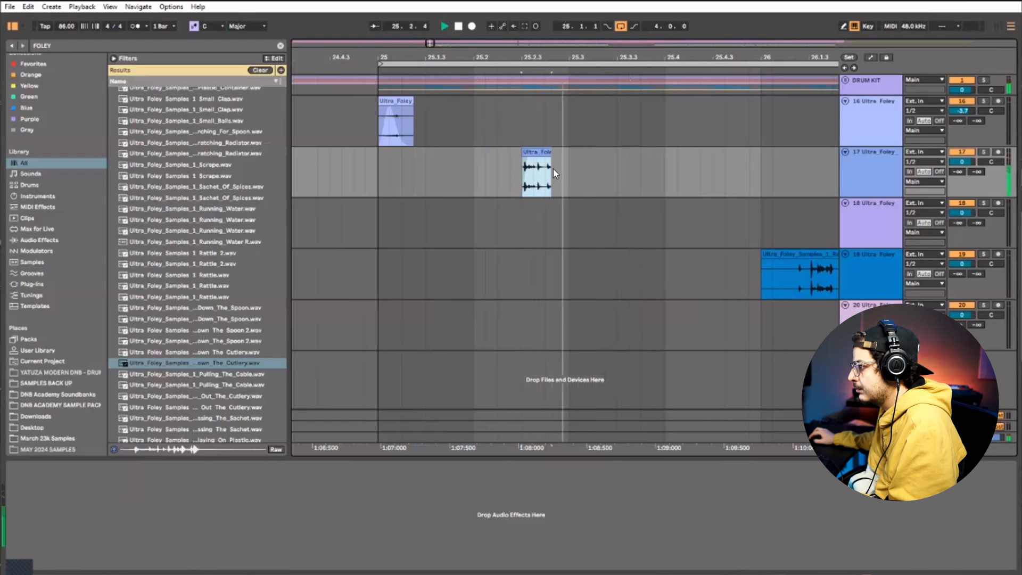
Try the Small Thing In A Plastic Container clip just before 25.3, trimming its end to 25.3 and adding a fade-out
key(ctrl+d)
click(520, 188)
key(space)
key(space)
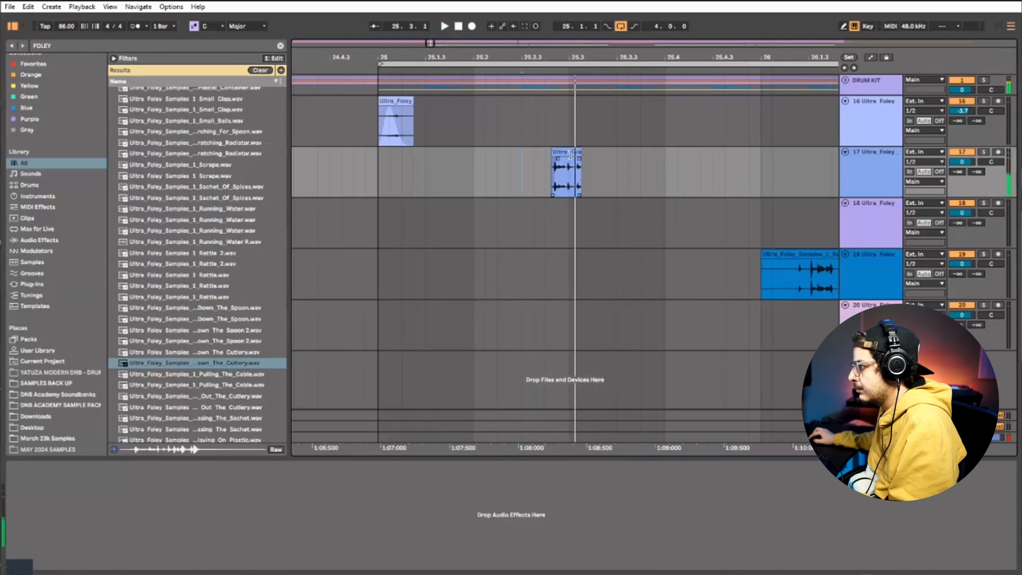
drag(580, 153, 560, 161)
click(533, 171)
Start the Small Thing In A Plastic Container clip's fade-out earlier so only its first hit sounds, replaying the result
key(space)
key(space)
key(space)
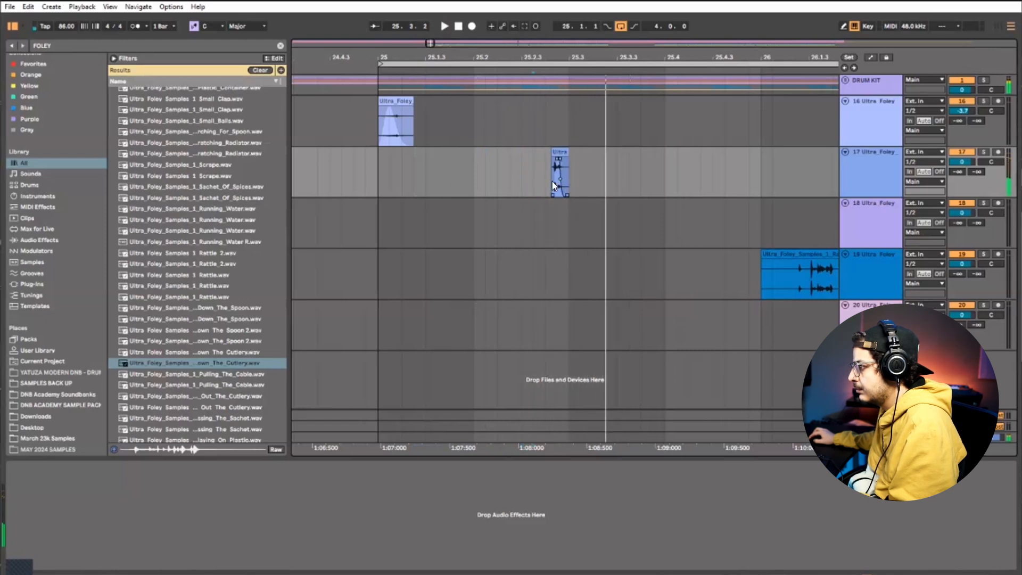
click(547, 181)
key(space)
key(space)
key(space)
key(space)
key(space)
key(space)
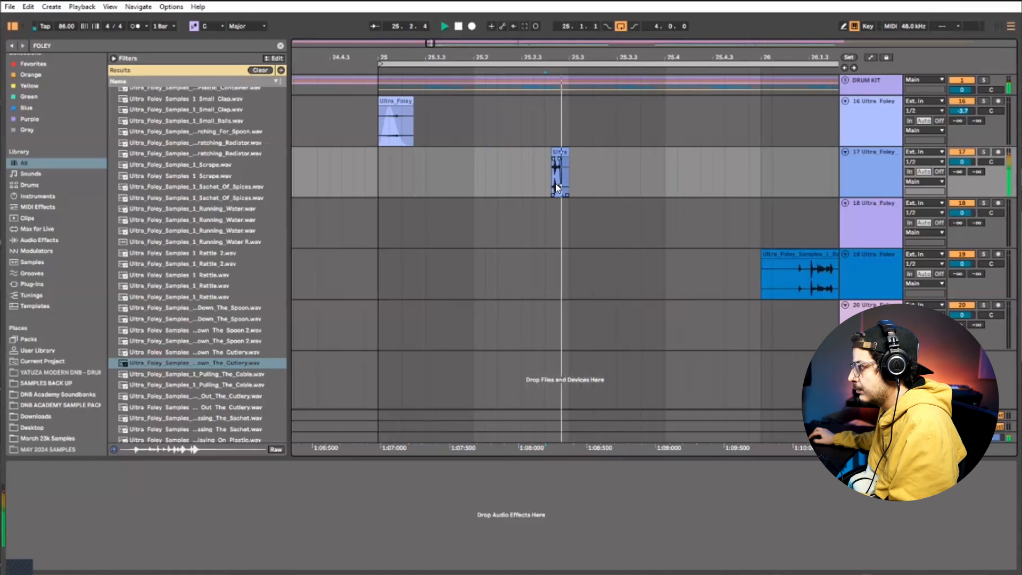
key(space)
Replay the faded Small Thing In A Plastic Container clip with the drums from the start of bar 25
key(space)
drag(556, 160, 552, 174)
key(space)
key(space)
key(space)
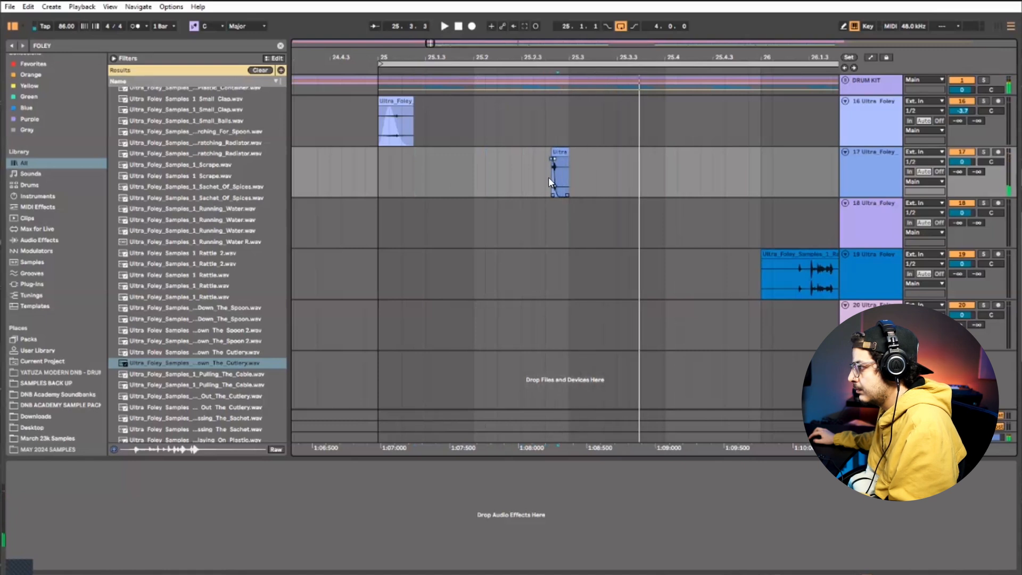
key(space)
key(space)
key(space)
click(383, 184)
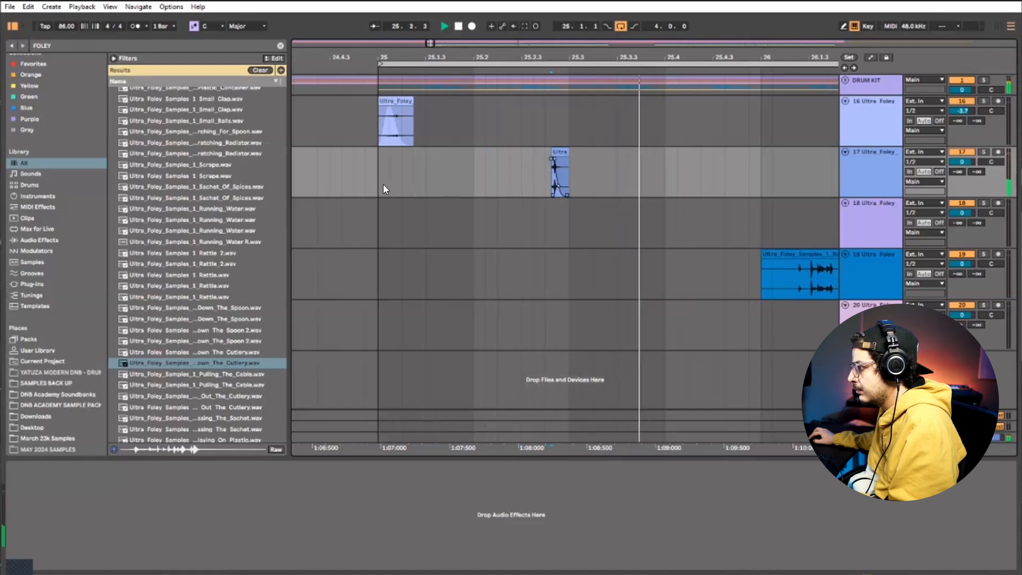
key(space)
key(space)
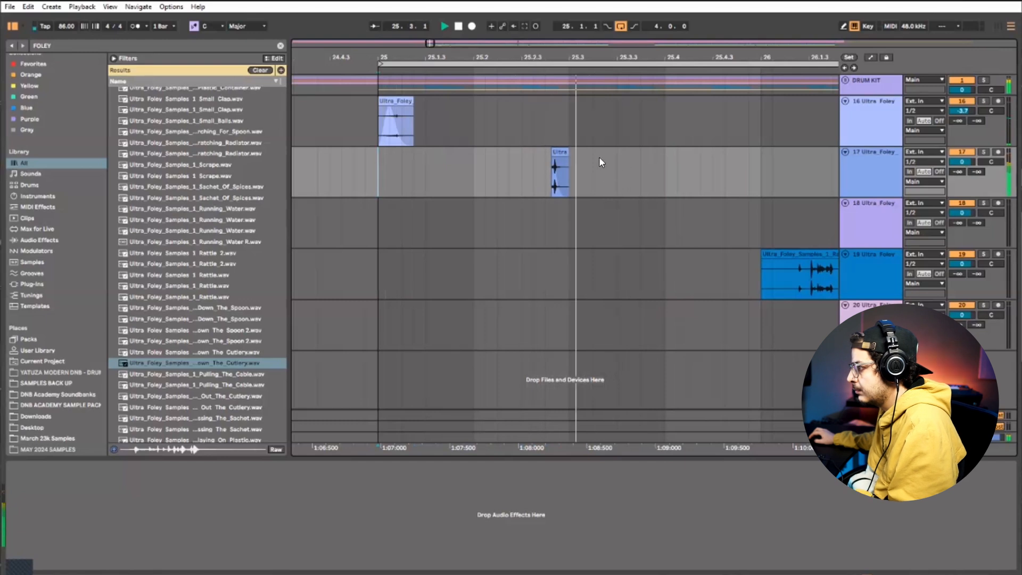
Replace the clip on track 17 with the Rattle clip from track 19, placed just after 25.2.3, and play it back
key(space)
drag(566, 189, 527, 188)
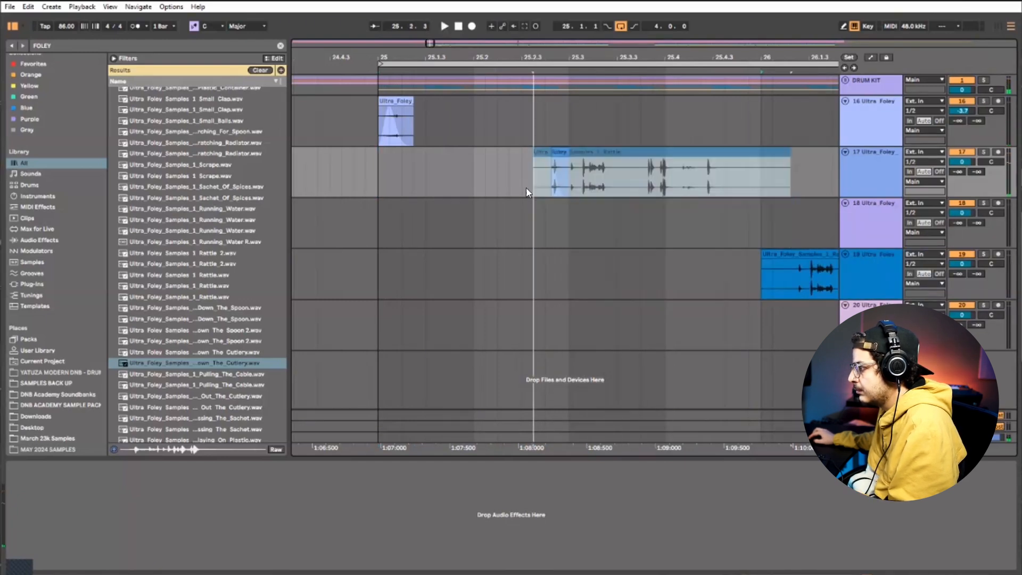
click(526, 187)
key(space)
key(space)
click(596, 183)
key(space)
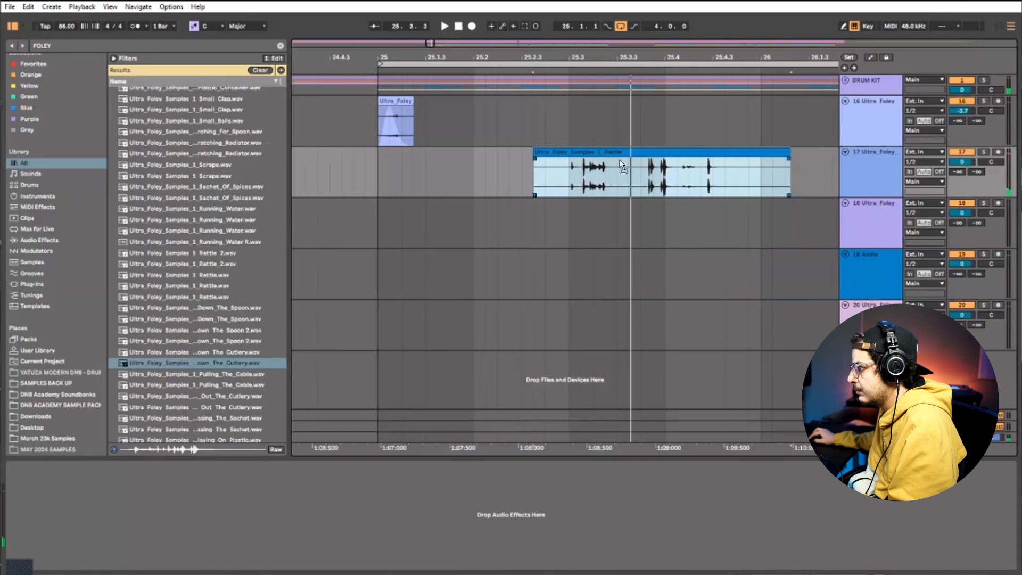
Trim the Rattle clip to a short section ending at 25.3 and add fades to its start and end
drag(621, 164, 656, 159)
drag(657, 156, 559, 157)
key(space)
key(space)
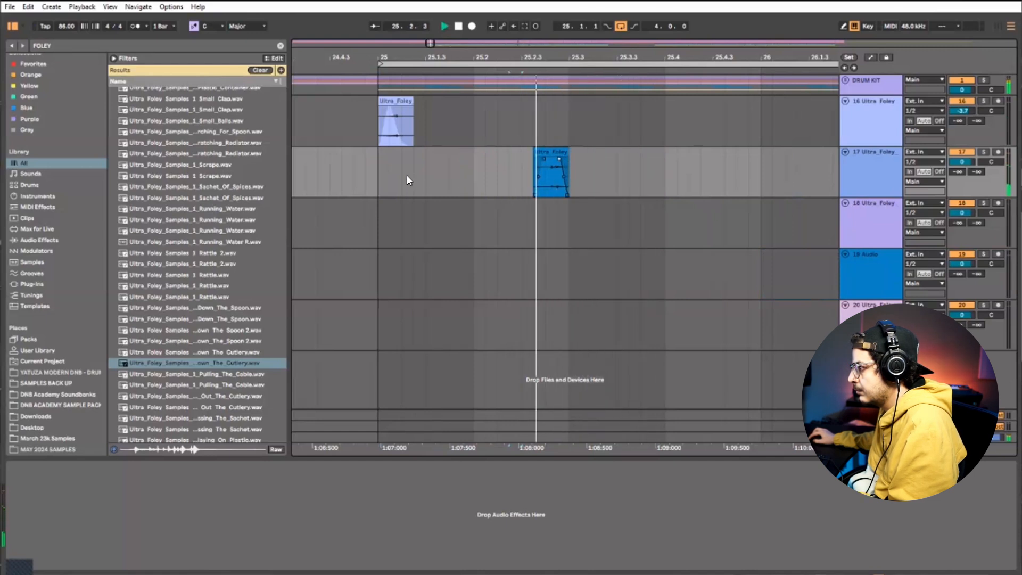
Replay the Rattle clip from before bar 25 and lower the track 17 volume to -1.9 dB
click(354, 175)
key(space)
key(space)
drag(961, 162, 961, 168)
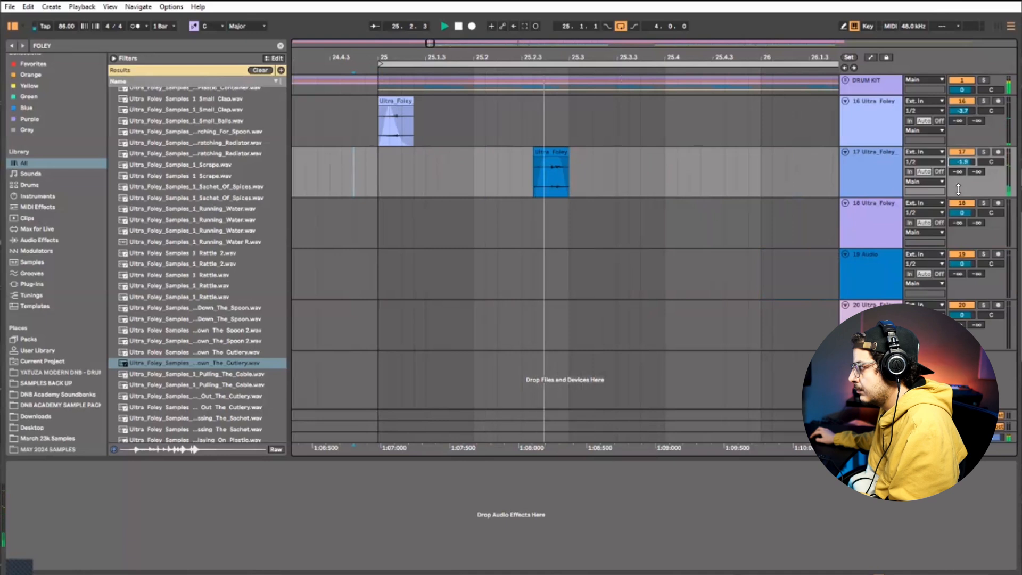
key(space)
Move the Scrape clip on track 18 back to 25.2.4 and listen to it with the drums
drag(701, 57, 602, 41)
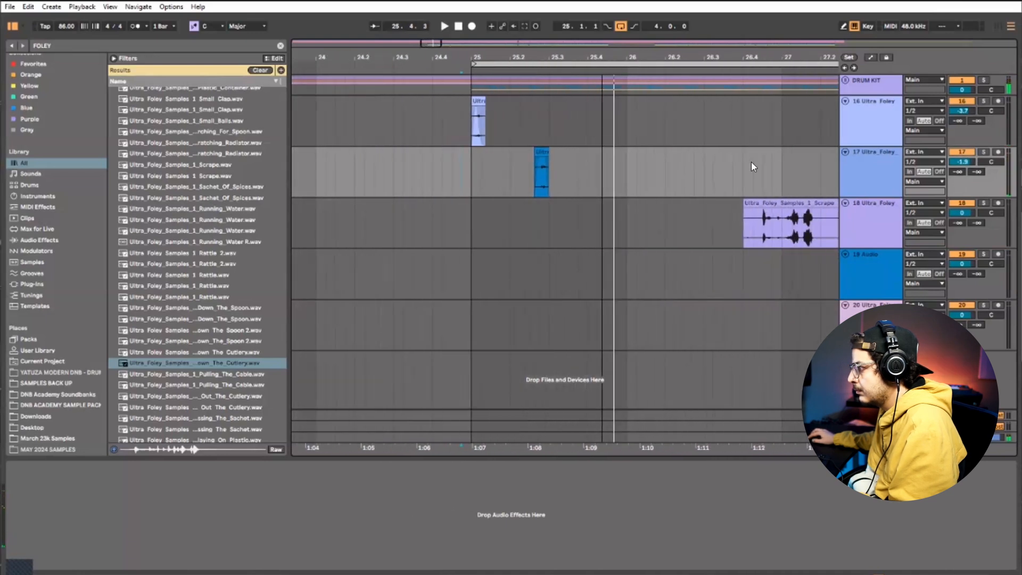
drag(767, 202, 541, 210)
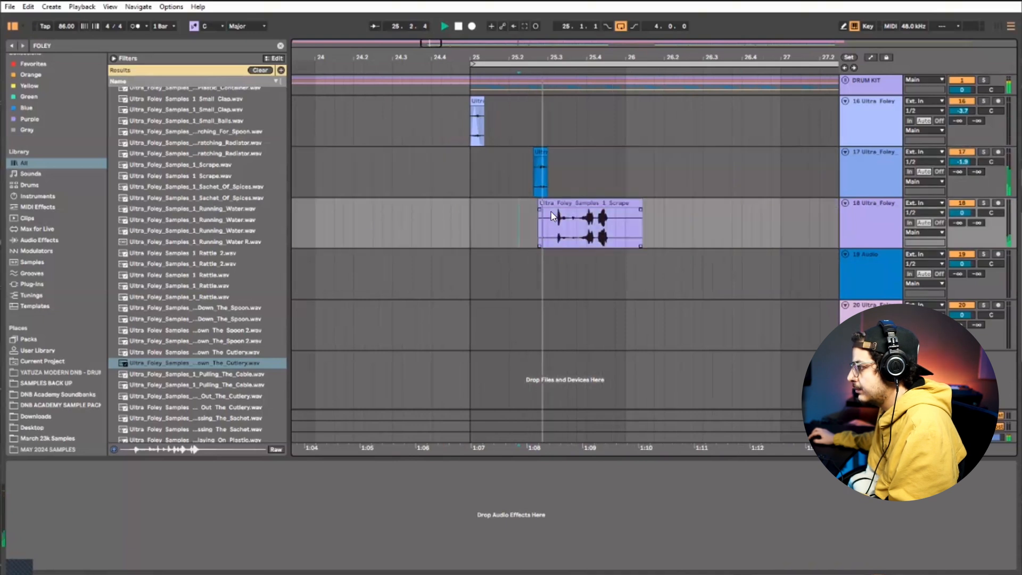
key(space)
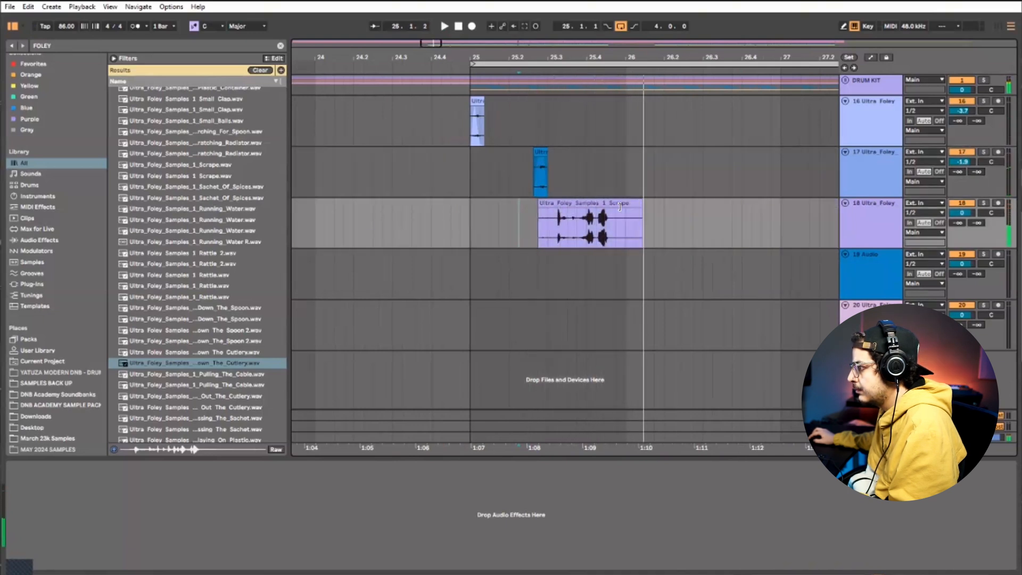
key(space)
Trim the end of the Scrape clip to just after its first hit and replay it
drag(619, 207, 567, 210)
key(space)
key(space)
key(plus)
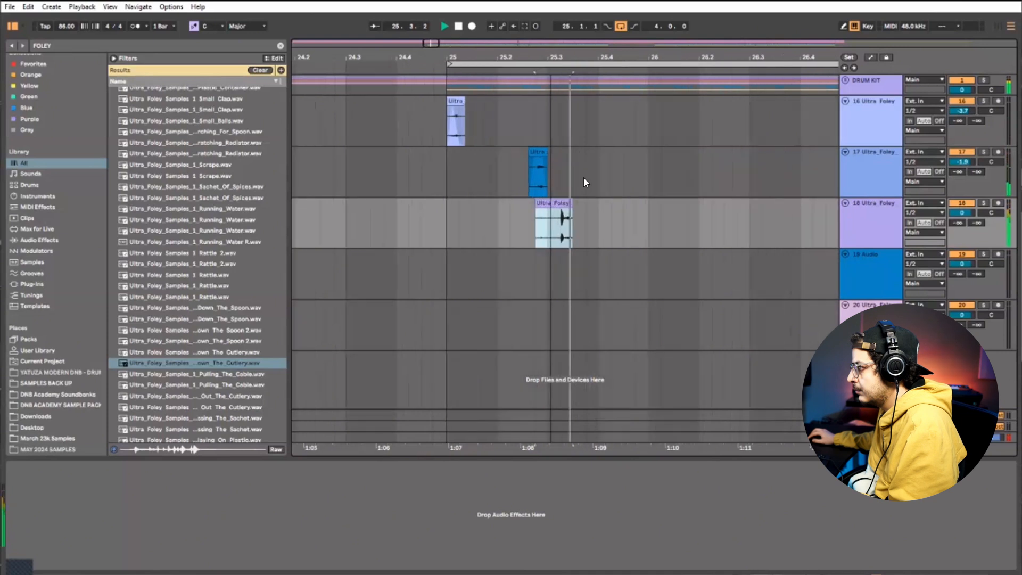
key(plus)
key(space)
key(space)
Add a short fade-out to the end of the Scrape clip and check it in playback
drag(573, 209, 579, 218)
key(space)
key(space)
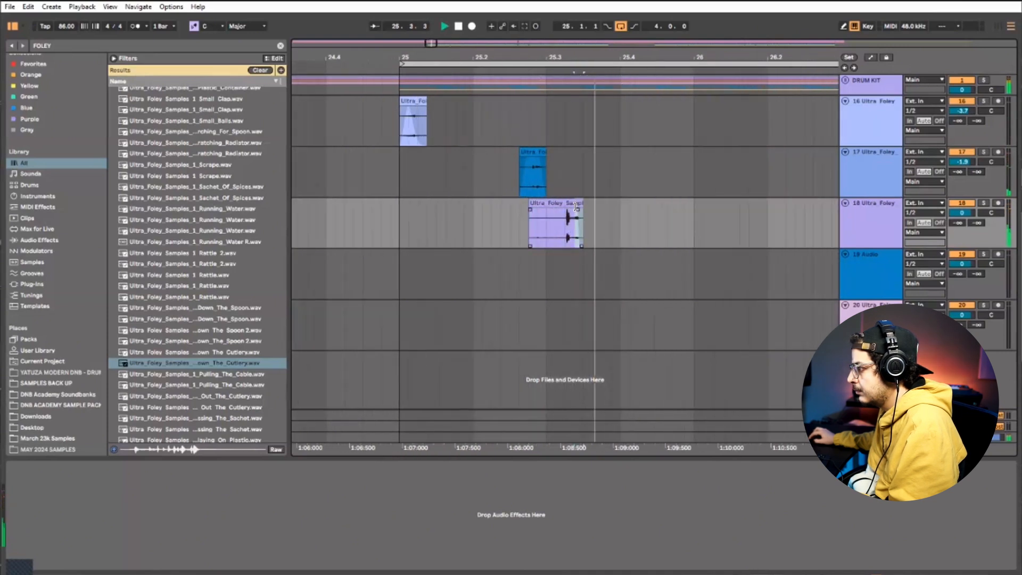
click(575, 206)
key(space)
key(space)
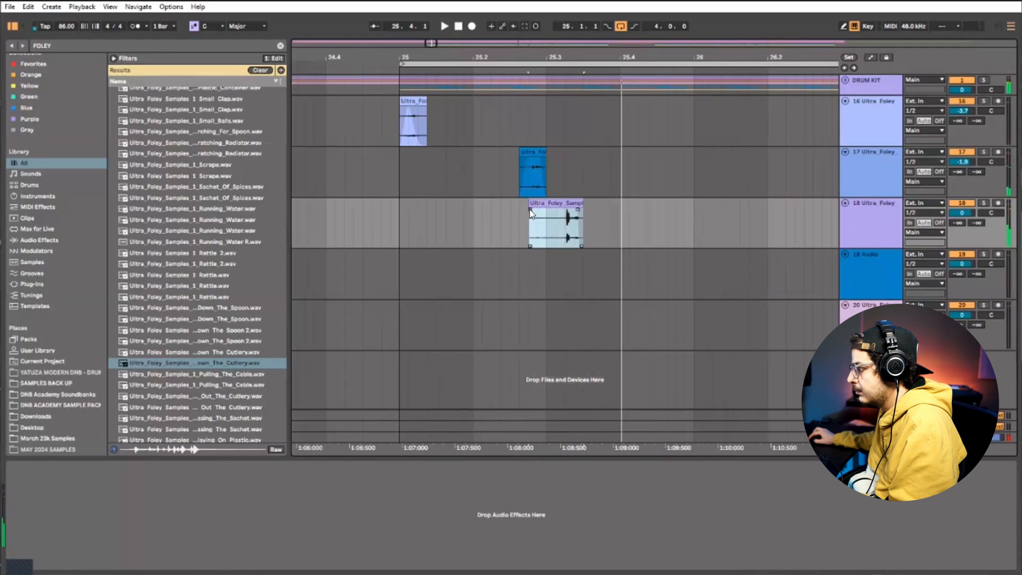
Add a long, curved fade-in to the Scrape clip leading up to its hit and replay it
key(space)
drag(540, 227, 566, 211)
key(space)
key(space)
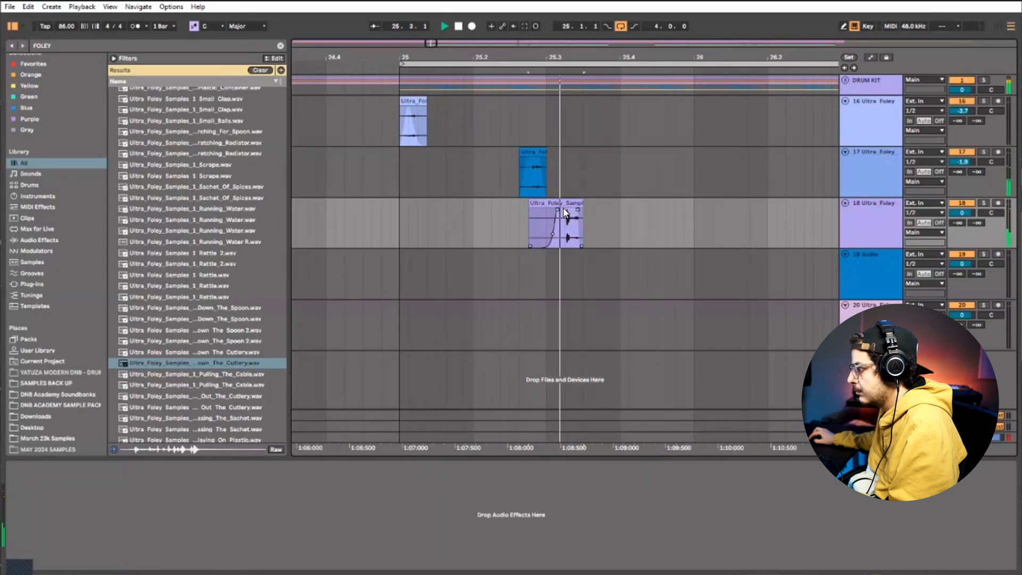
key(space)
Play the pattern from bar 25 and lower the Scrape track's volume to -6.5 dB
click(398, 212)
key(space)
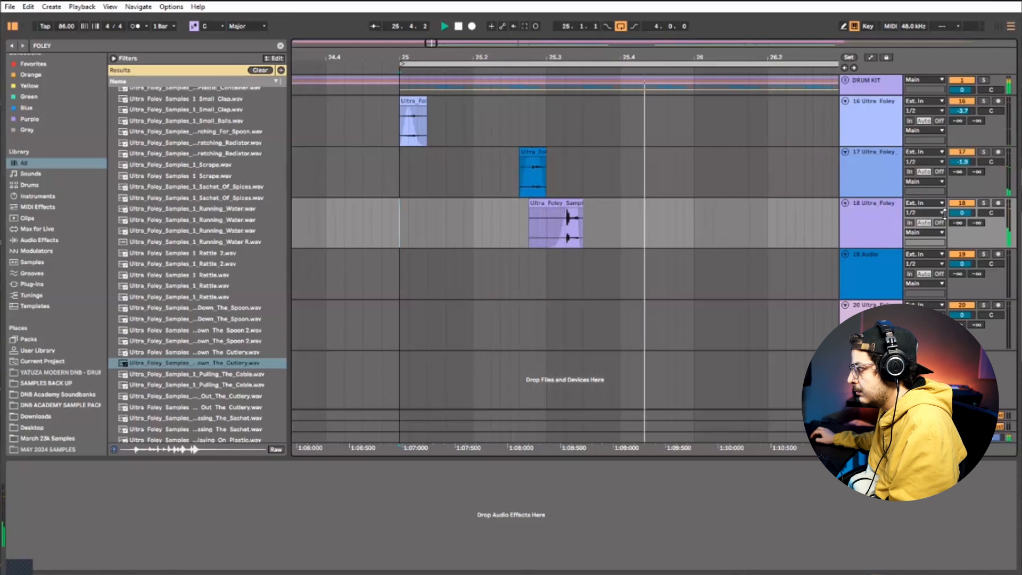
key(space)
key(space)
drag(961, 213, 962, 230)
key(space)
key(space)
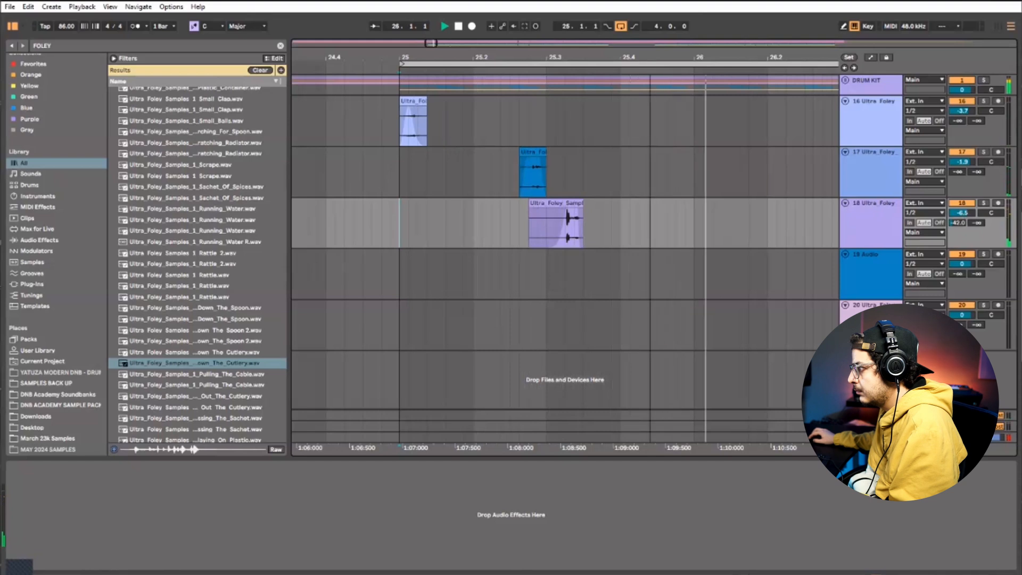
Duplicate bar 25 of the three foley tracks 16 to 18 across bars 26, 27 and 28
key(space)
scroll(621, 209, down, 2)
click(611, 210)
shift+click(413, 138)
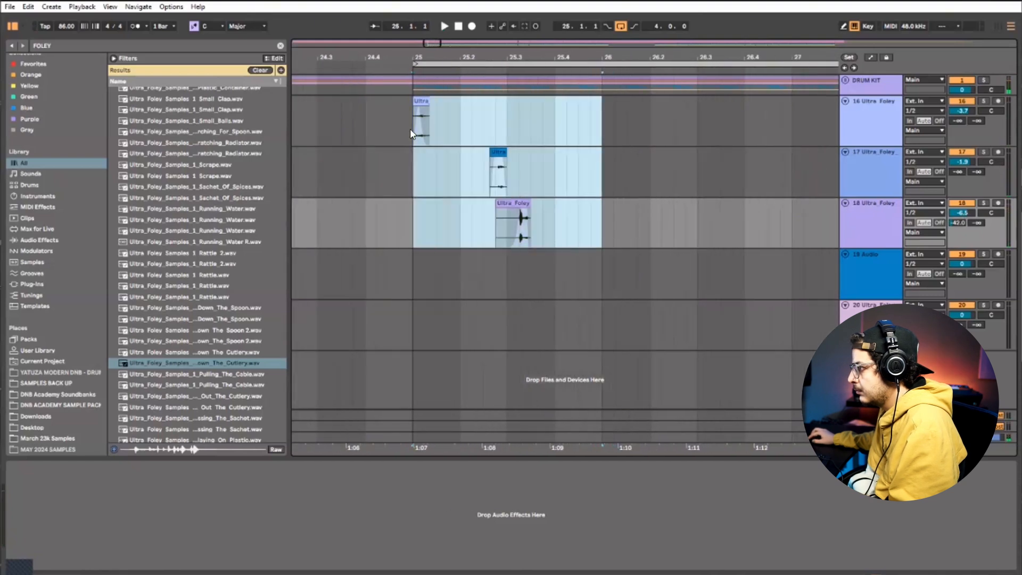
key(ctrl+d)
scroll(524, 190, down, 2)
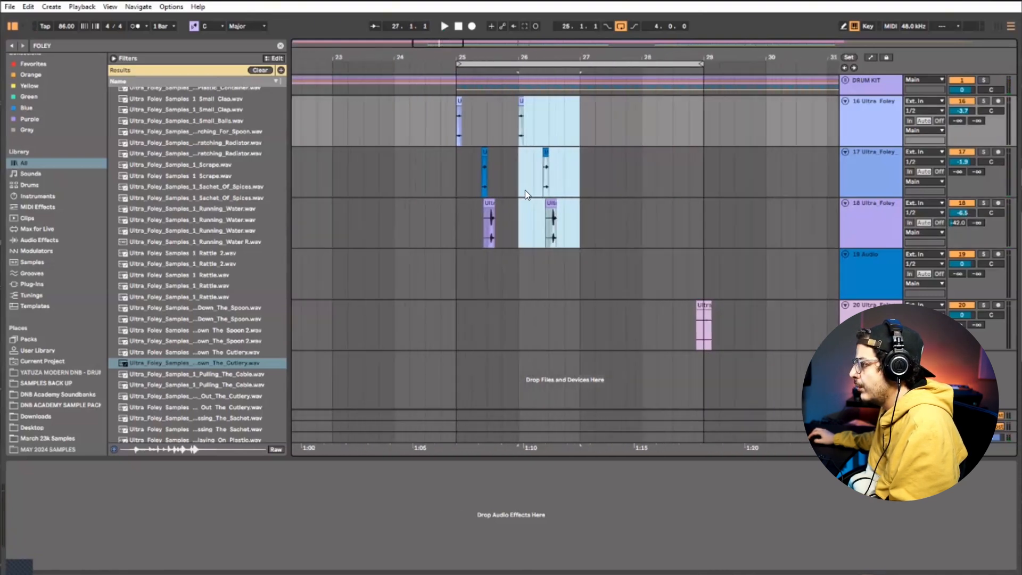
key(ctrl+d)
key(ctrl+d)
click(456, 222)
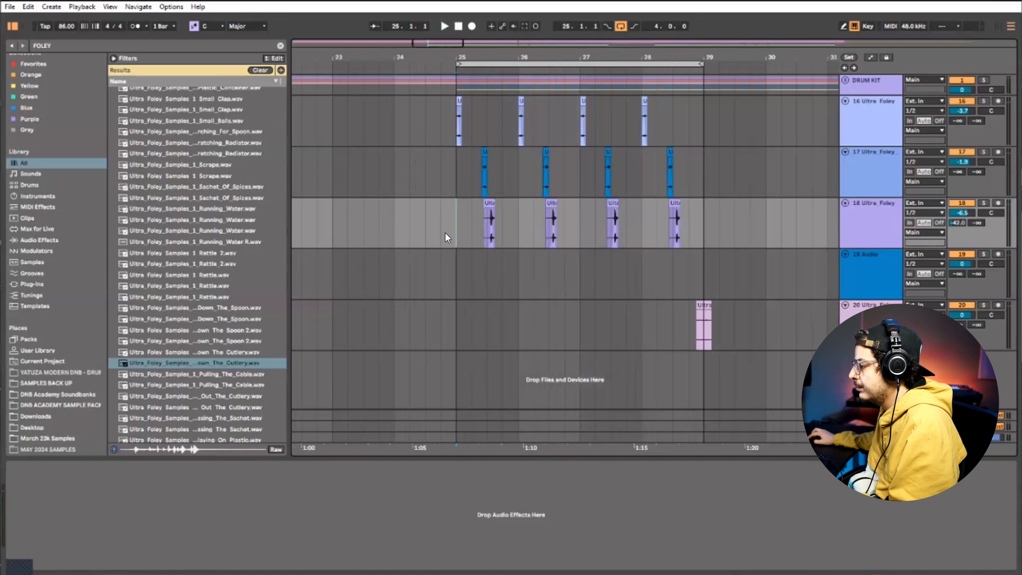
key(space)
Move the foley clip on track 20 from around bar 29 to just before bar 26 and remove the part past the bar line
drag(704, 325, 521, 304)
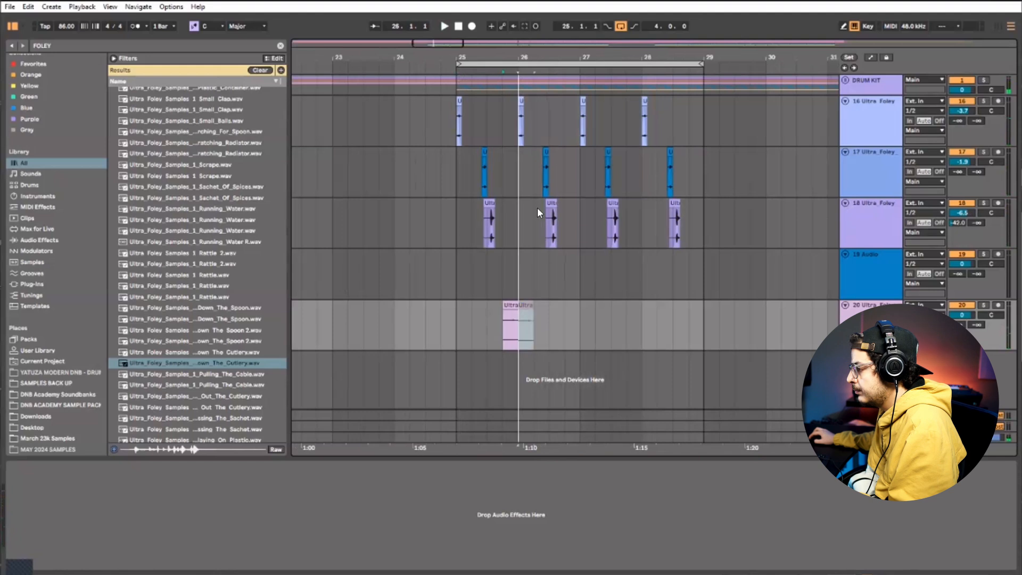
drag(503, 55, 503, 154)
mouse_move(578, 304)
mouse_down()
mouse_move(545, 307)
mouse_move(559, 306)
mouse_up()
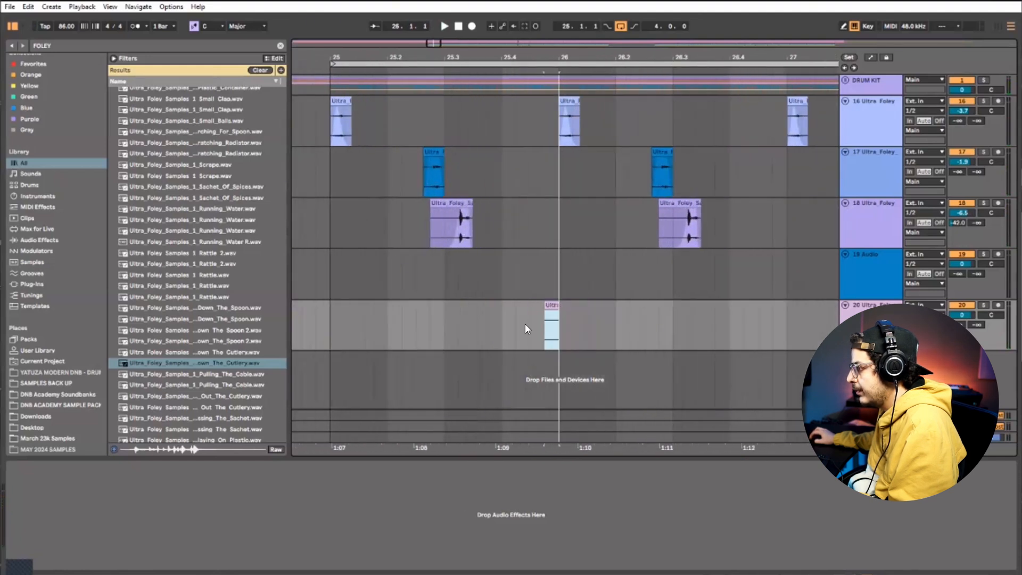
click(519, 329)
key(space)
Replay the end of bar 25 closely to check the timing of the track 20 clip against the drums
key(space)
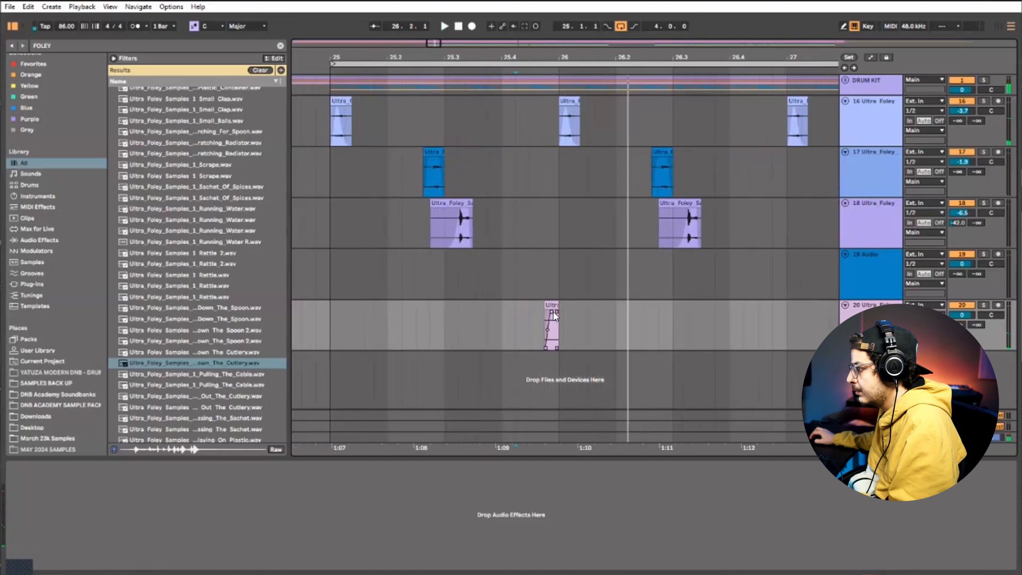
key(space)
key(space)
mouse_move(554, 57)
mouse_down()
mouse_move(509, 237)
mouse_move(501, 318)
mouse_up()
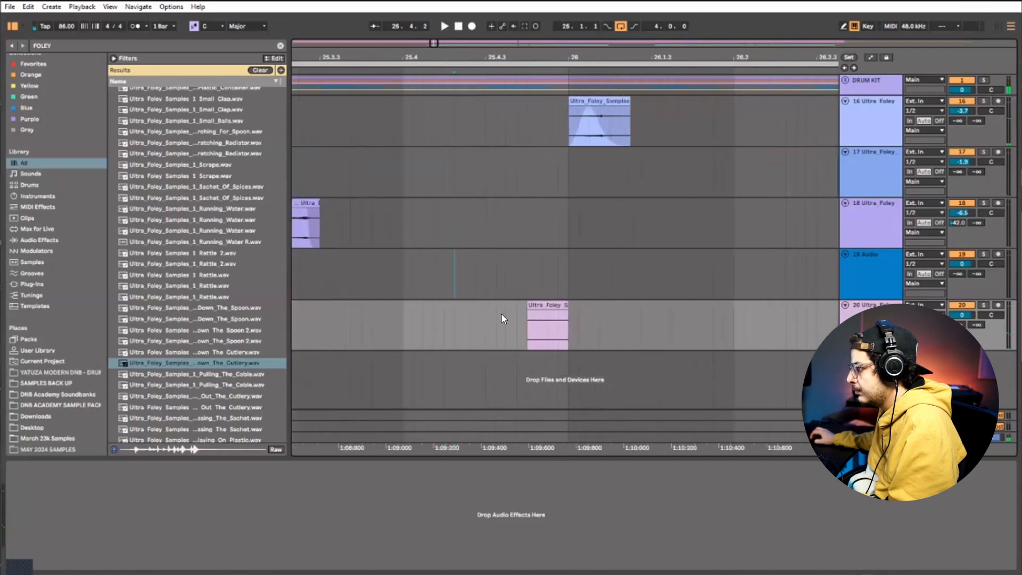
key(space)
key(space)
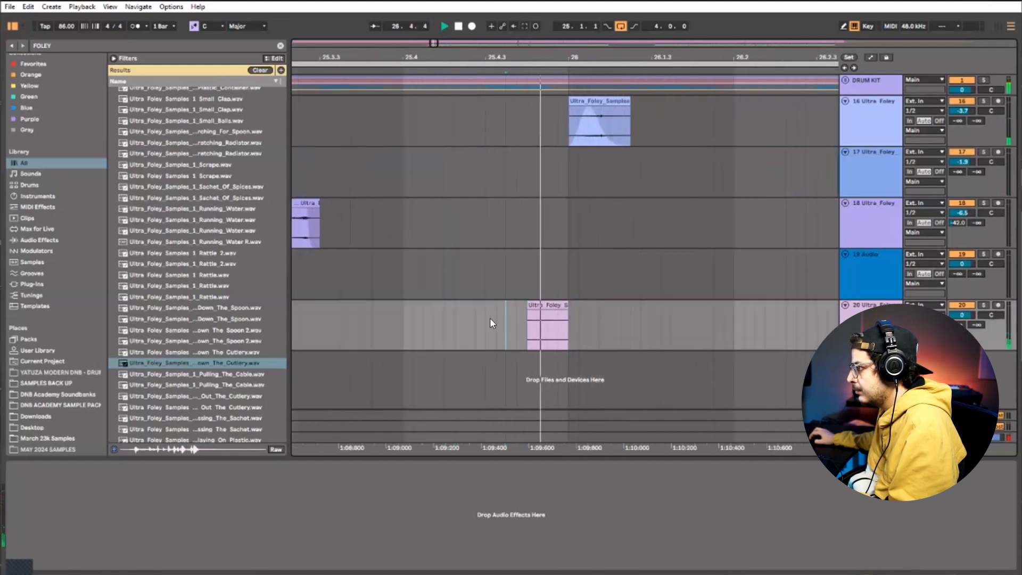
click(487, 317)
Move the track 20 clip earlier to 25.4.3 and give it a long fade-out, checking it in playback
key(space)
key(space)
key(space)
mouse_move(548, 306)
mouse_down()
mouse_move(491, 315)
mouse_move(522, 331)
mouse_up()
click(452, 321)
key(space)
key(space)
key(space)
key(space)
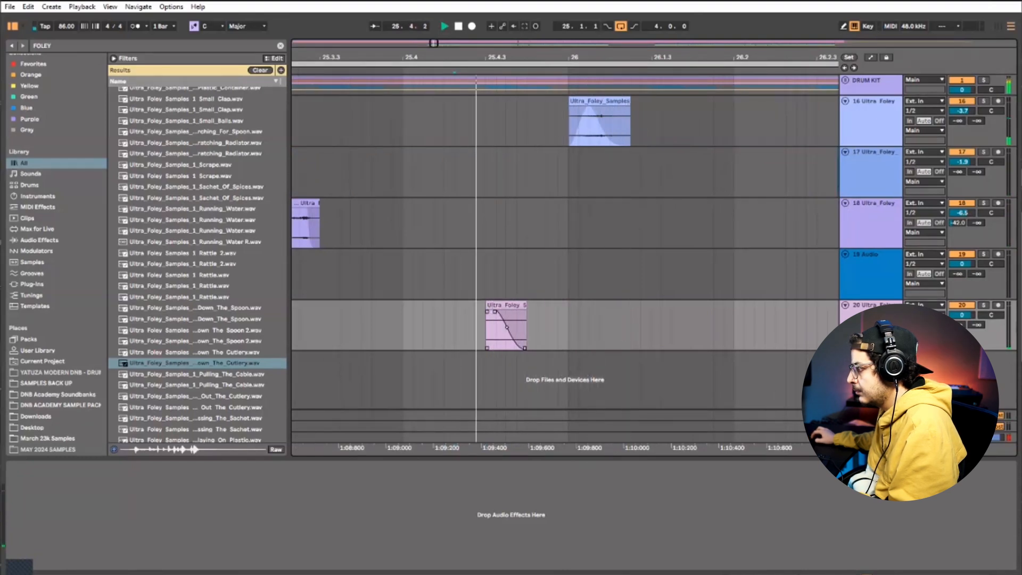
key(space)
Duplicate bars 25 and 26 of track 20, including the short foley clip, onto bars 27 and 28
key(space)
drag(958, 324, 958, 311)
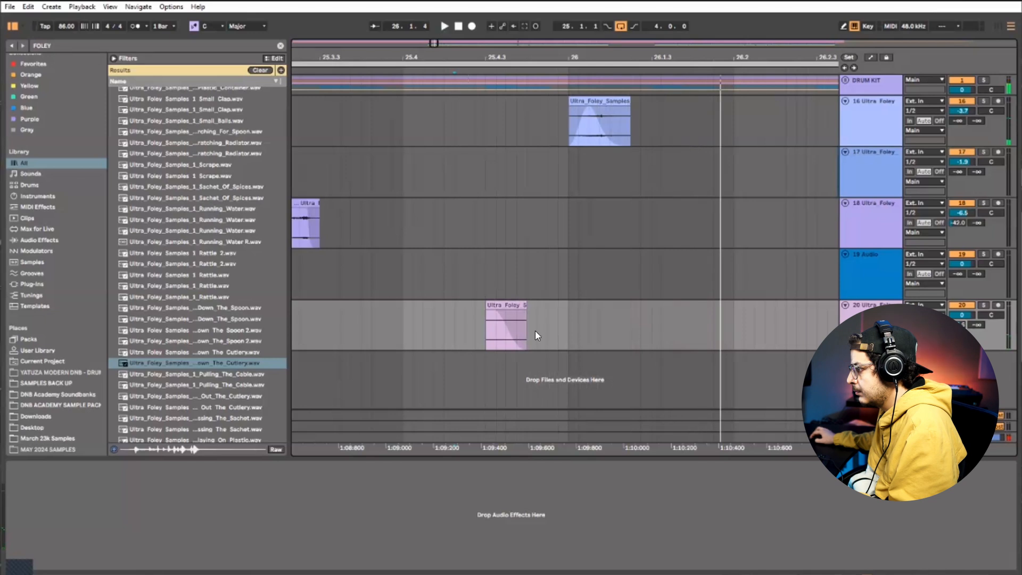
click(506, 325)
key(space)
drag(516, 59, 515, 11)
shift+click(433, 325)
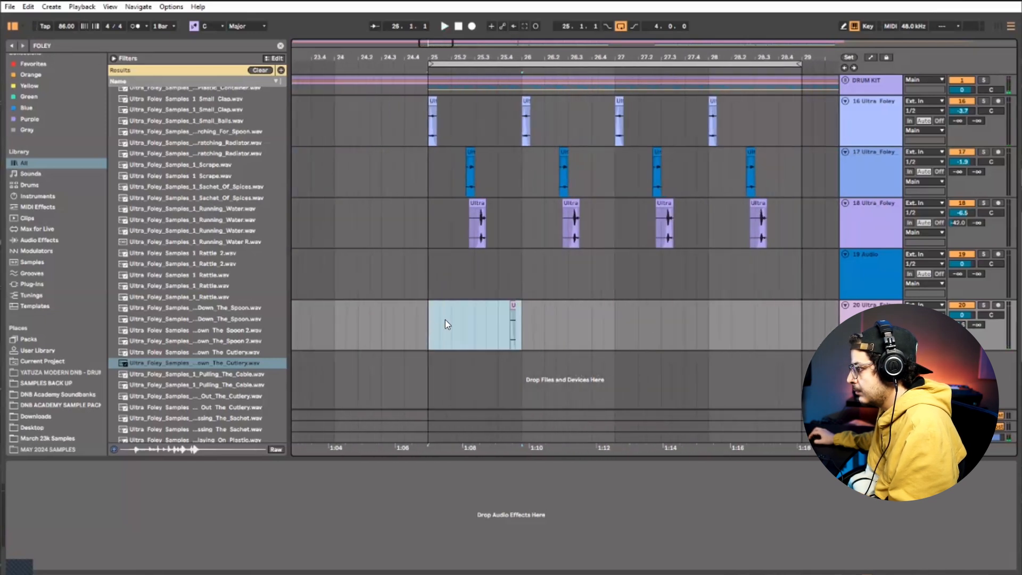
drag(617, 320, 425, 328)
key(ctrl+d)
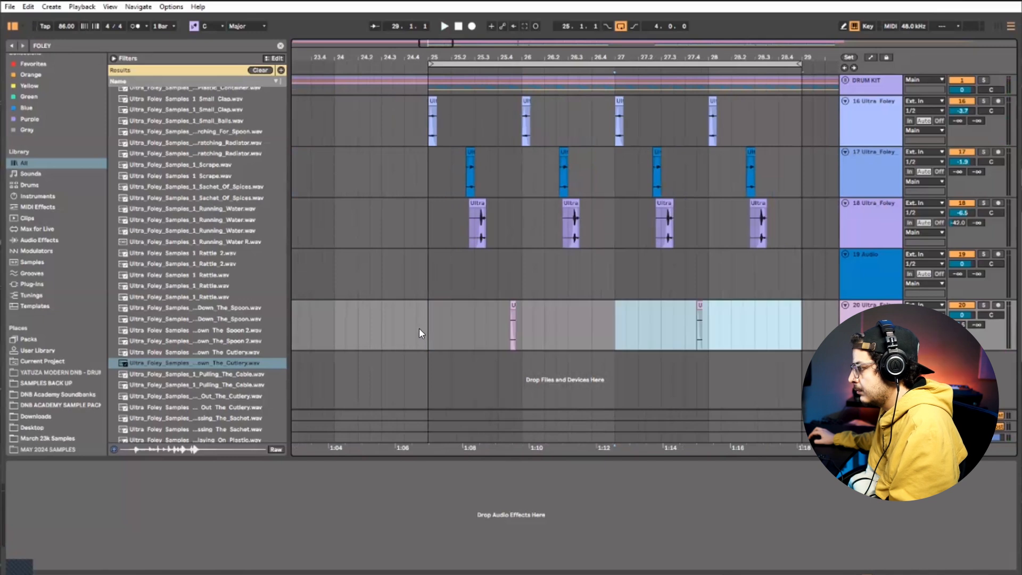
Play the loop from bar 25 and lower the volume of track 18 to -7.8 dB
click(419, 328)
click(429, 329)
key(space)
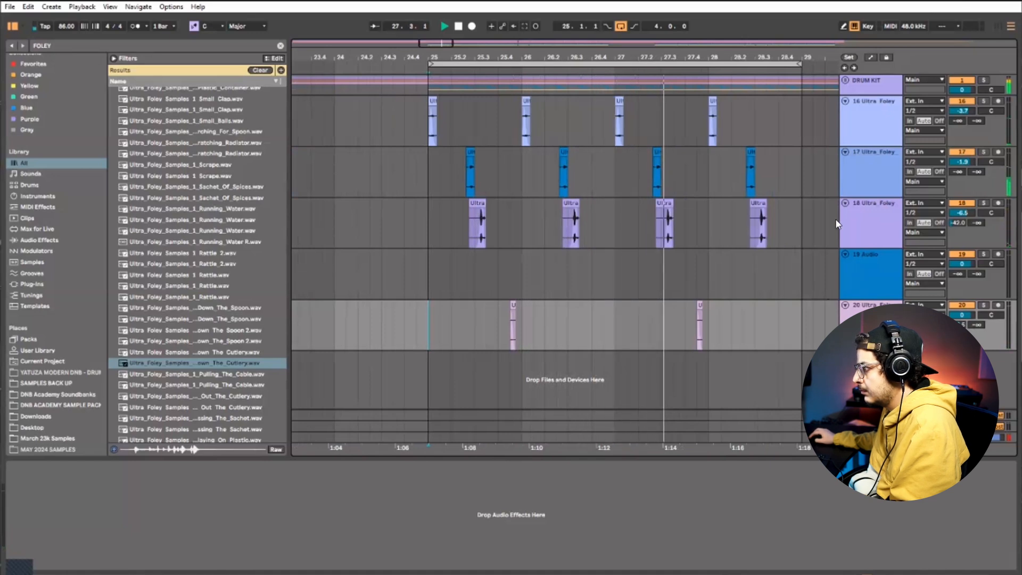
drag(966, 210, 966, 224)
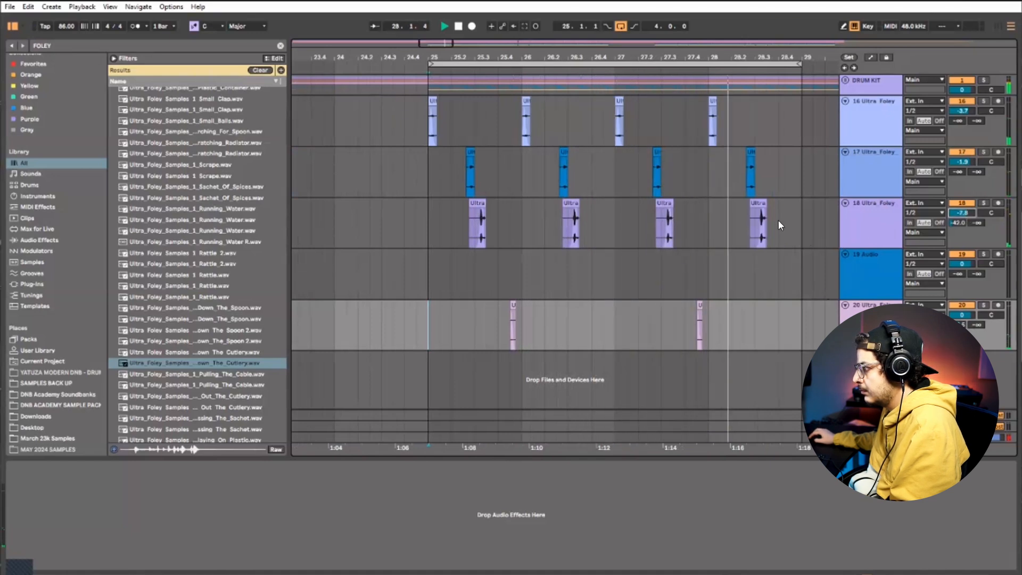
Place an extra foley clip on track 18 in the last beat of bar 28, ending at bar 29, and keep the bar's regular clip
click(757, 233)
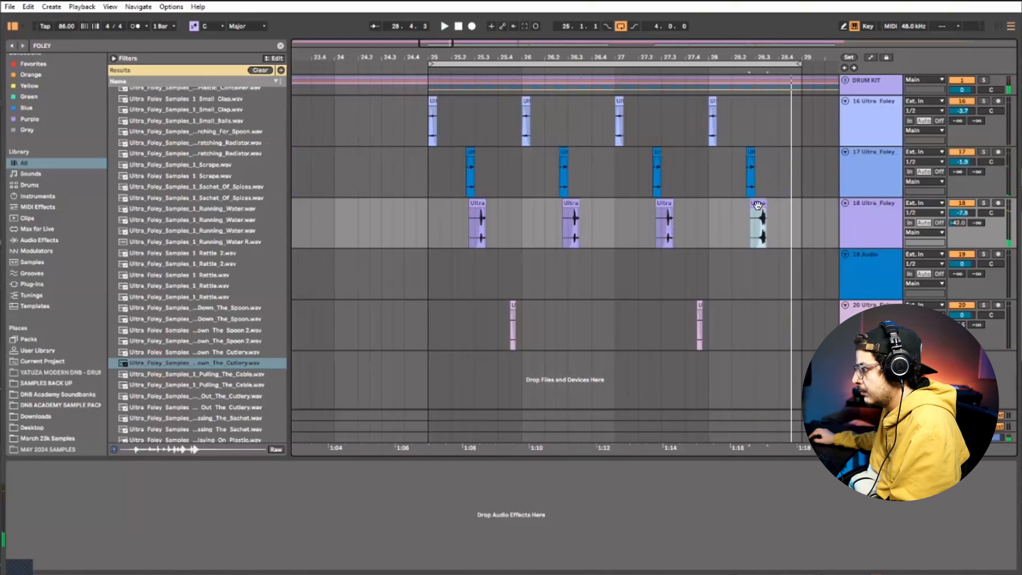
drag(757, 205, 794, 210)
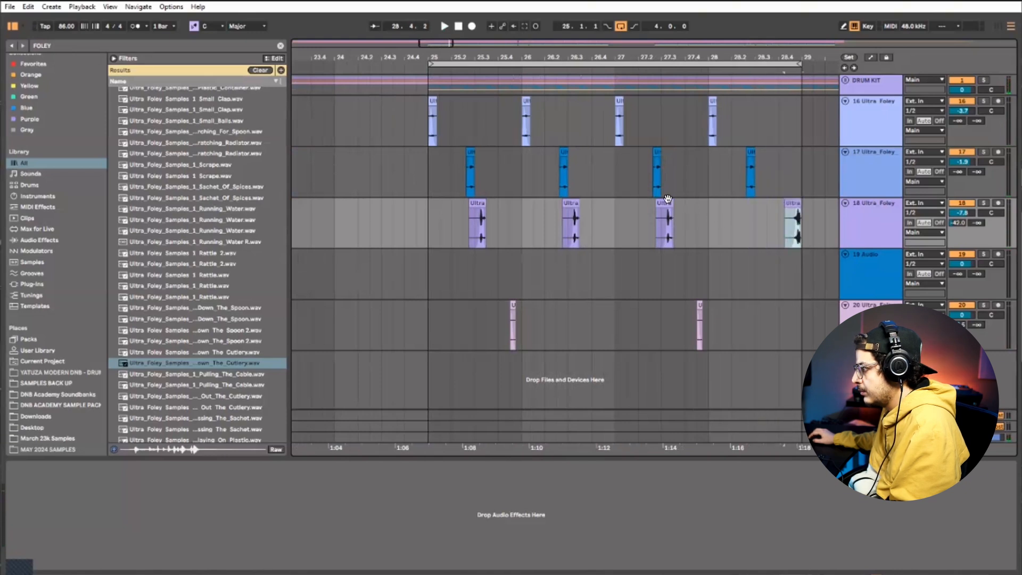
drag(619, 228, 708, 229)
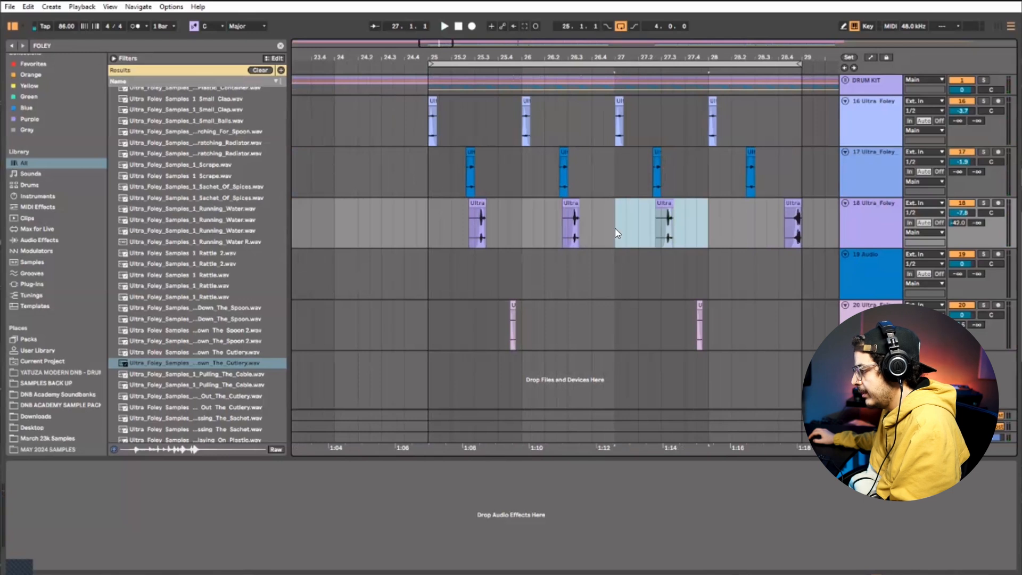
key(ctrl+d)
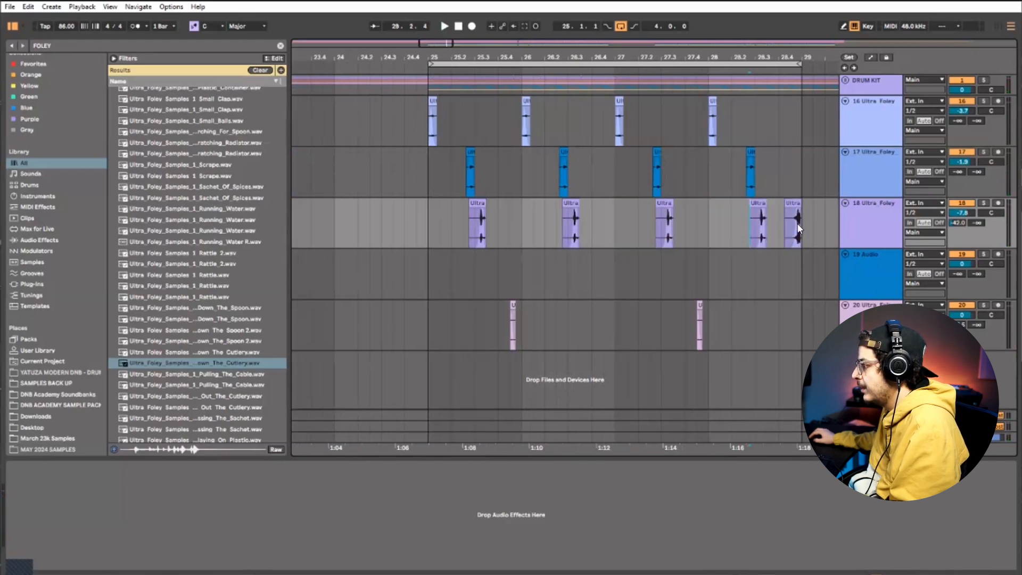
drag(794, 208, 801, 209)
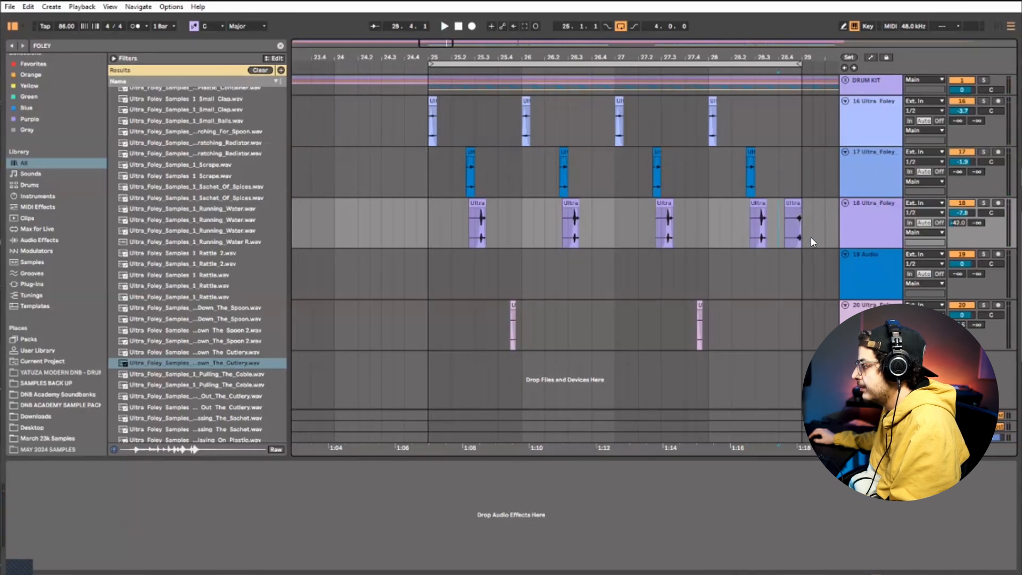
Lower the gain of the extra track 18 clip at the end of bar 28 to about -4.6 dB during playback
key(space)
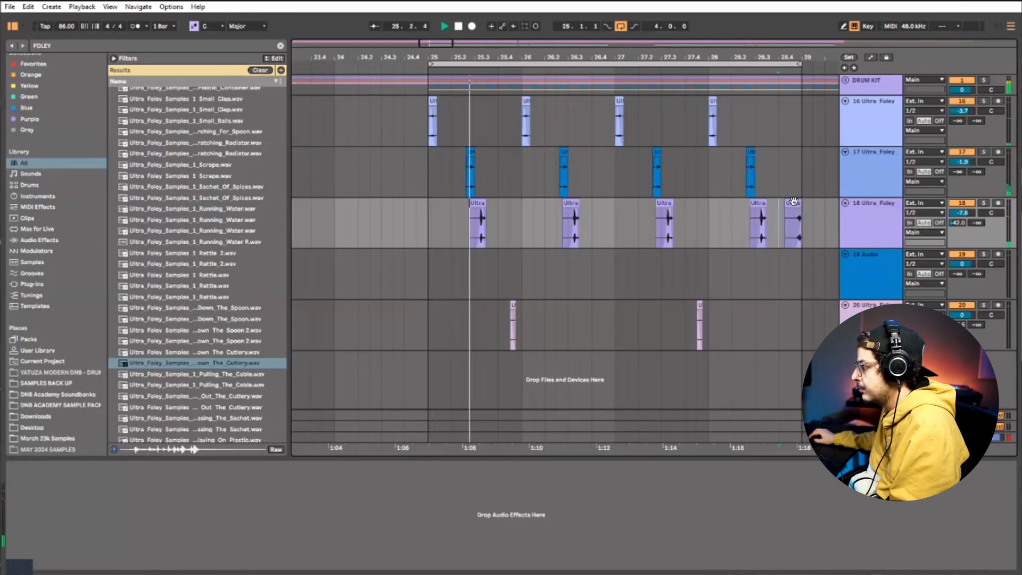
click(793, 203)
key(shift+Tab)
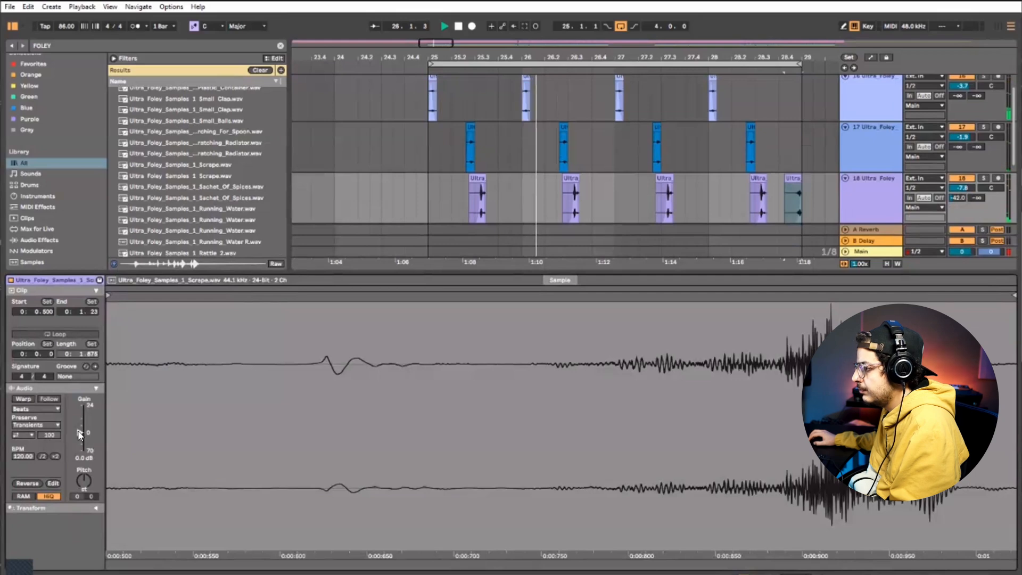
drag(79, 434, 79, 438)
scroll(831, 181, down, 3)
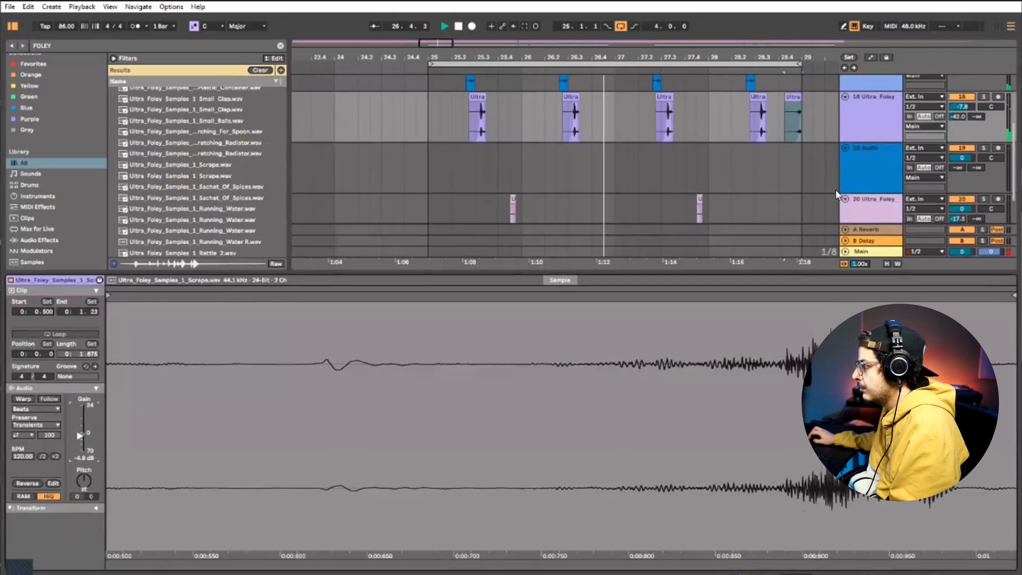
scroll(836, 205, up, 2)
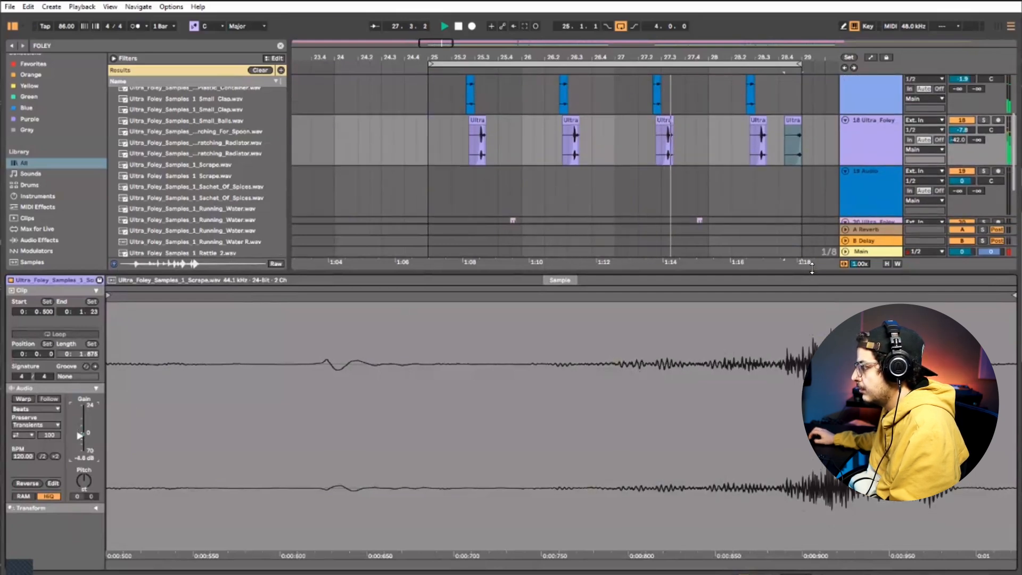
drag(812, 269, 811, 434)
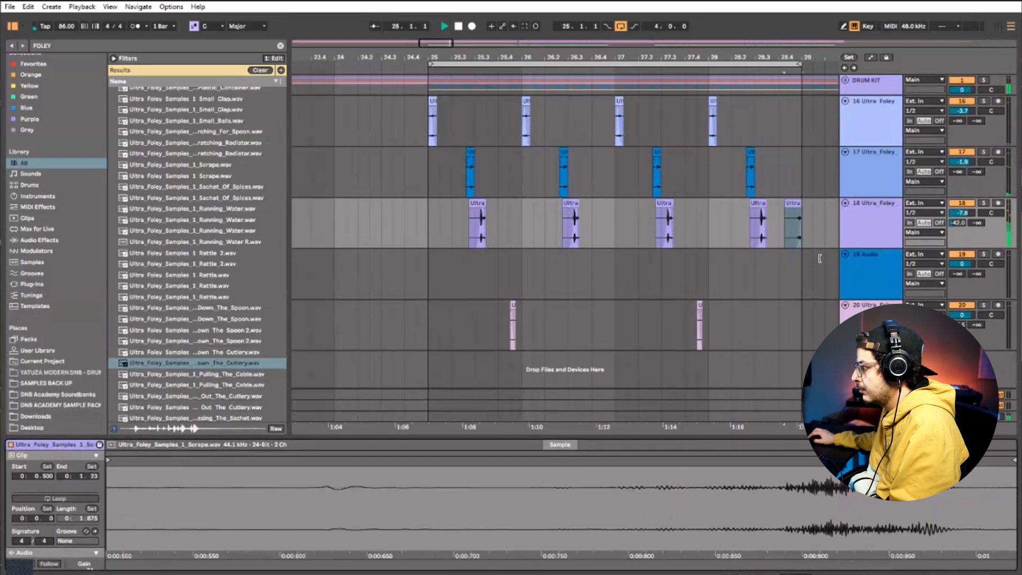
Audition further foley samples in the browser, including Plastic_Drum_Fill, Plastic_Cover, Paper_Cards, Noise_Recorder and Nails_On_Glass
scroll(222, 331, down, 3)
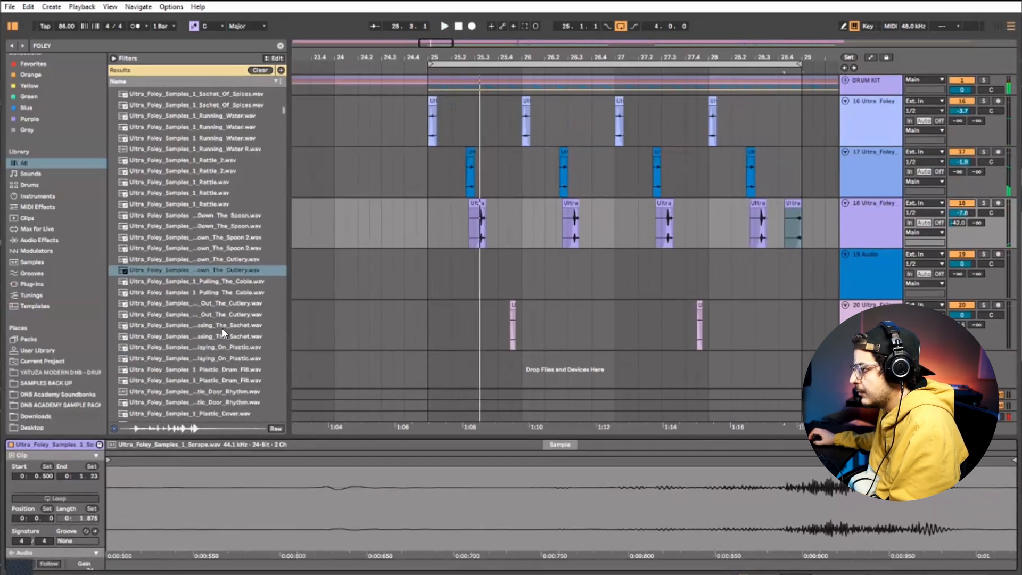
scroll(222, 328, down, 2)
click(253, 323)
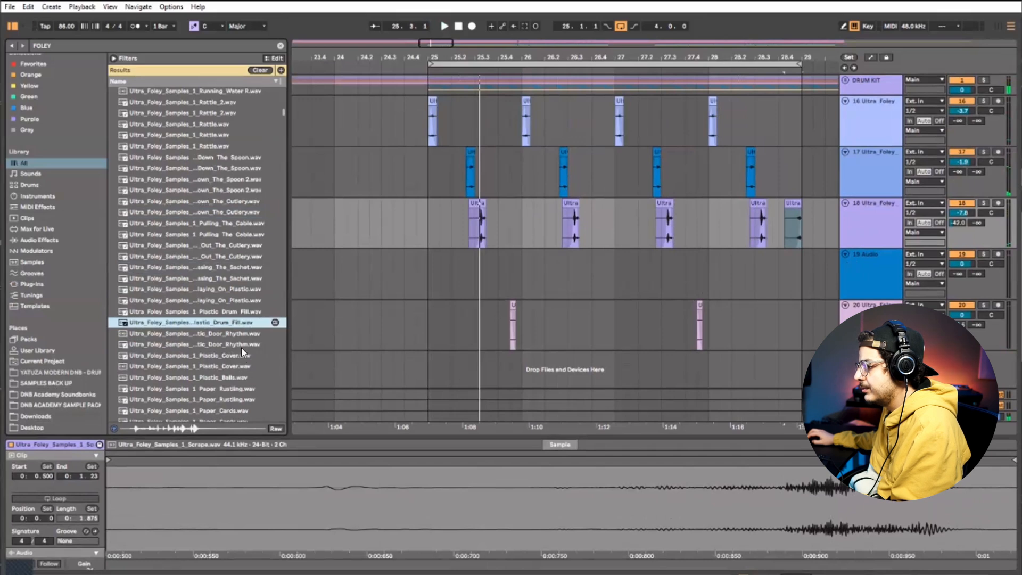
key(Down)
key(Down)
key(Down)
key(Down)
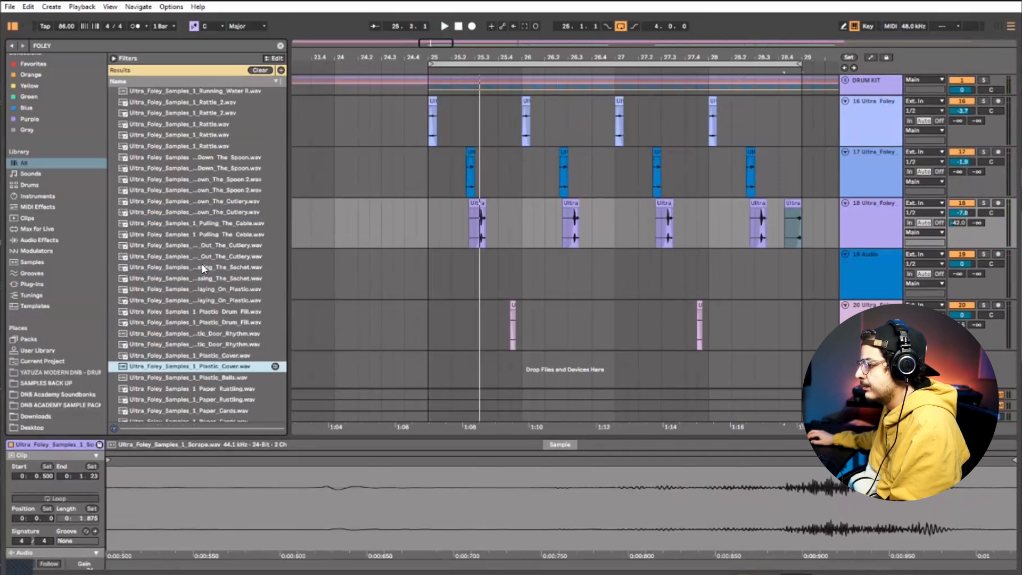
scroll(237, 367, down, 2)
click(238, 366)
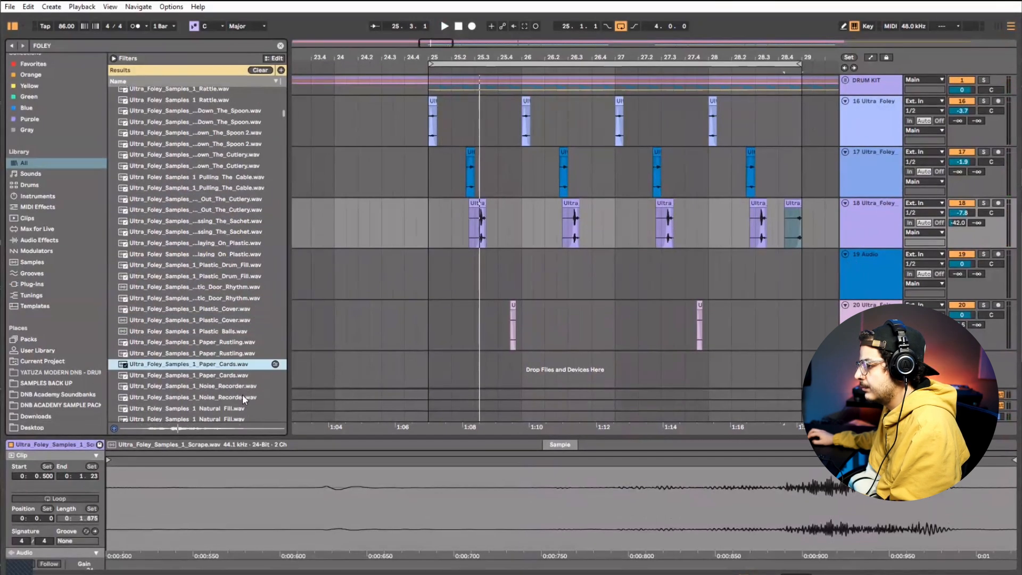
click(243, 397)
scroll(237, 387, down, 2)
click(236, 385)
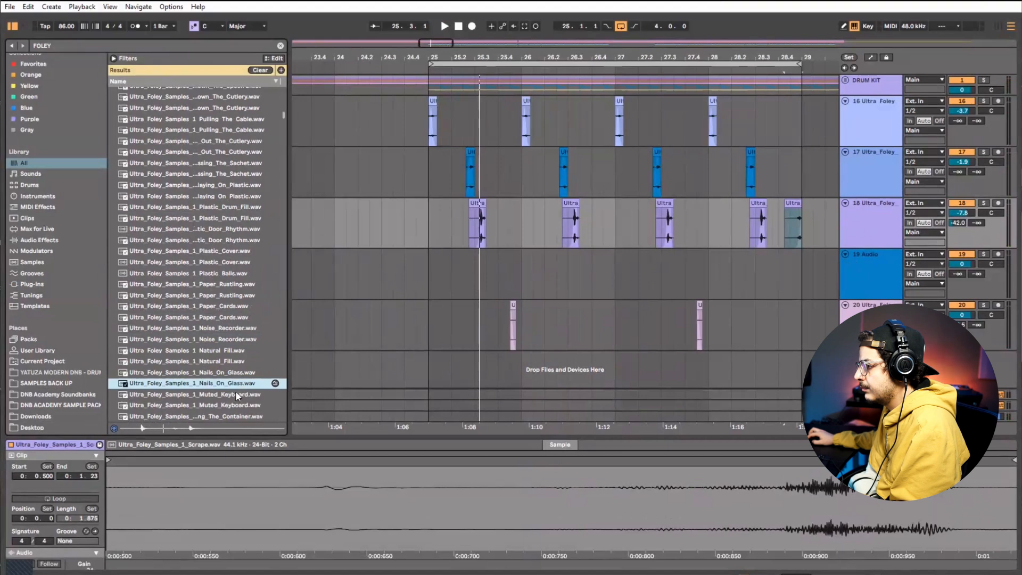
Place the Nails_On_Glass sample on track 19 at 25.4.3, audition it against the drums and trim off its tail
mouse_move(230, 385)
mouse_down()
mouse_move(429, 350)
mouse_move(503, 273)
mouse_up()
click(501, 267)
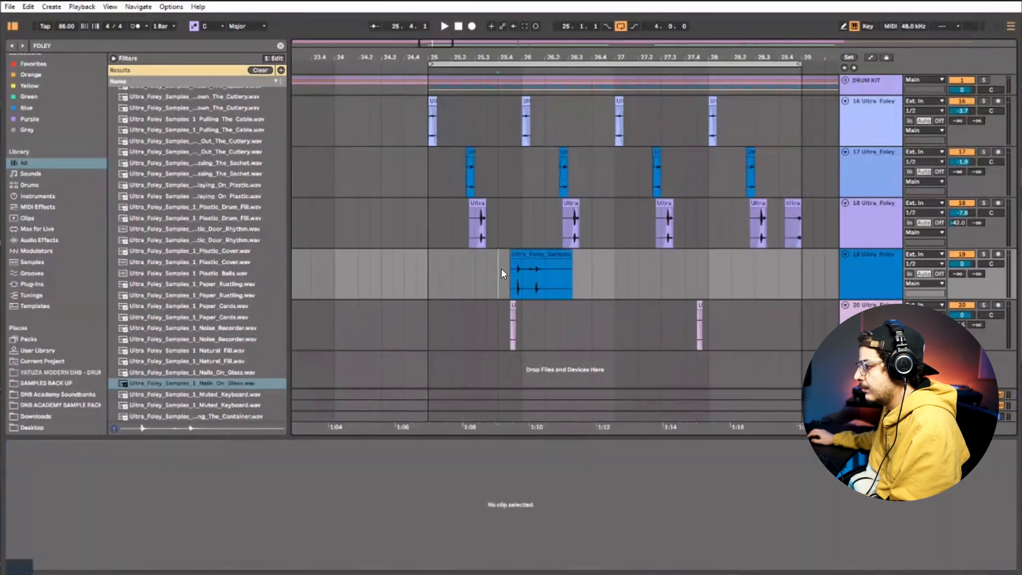
key(space)
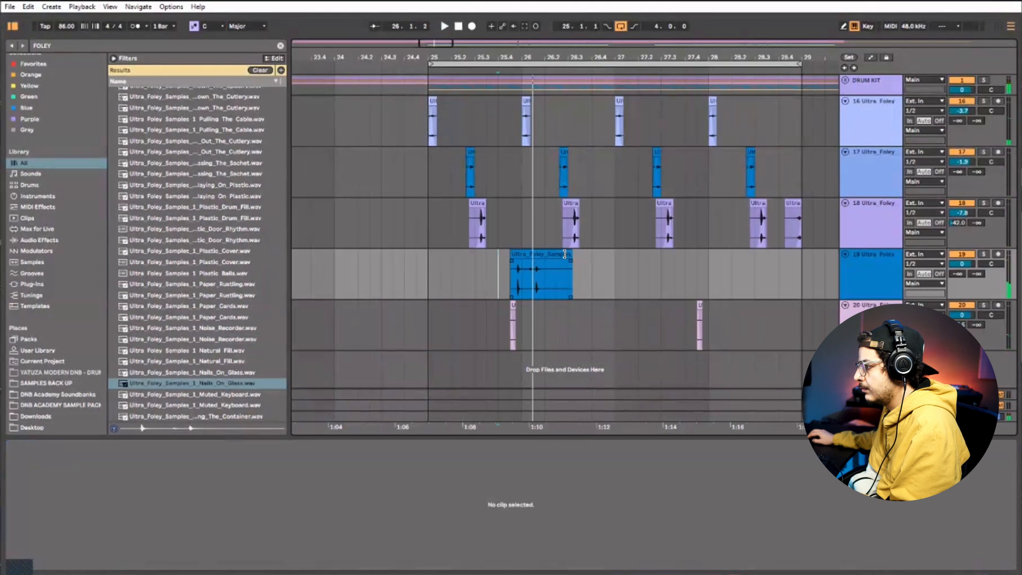
drag(565, 254, 549, 254)
Enable Warp on the track 19 clip and halve its BPM to 43.00, checking it in playback
scroll(76, 500, down, 4)
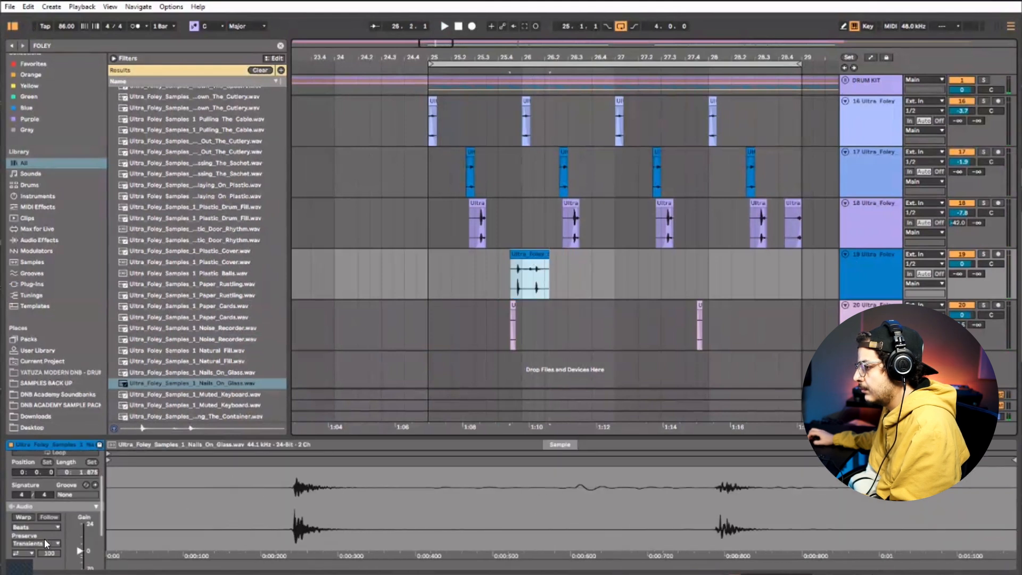
click(27, 479)
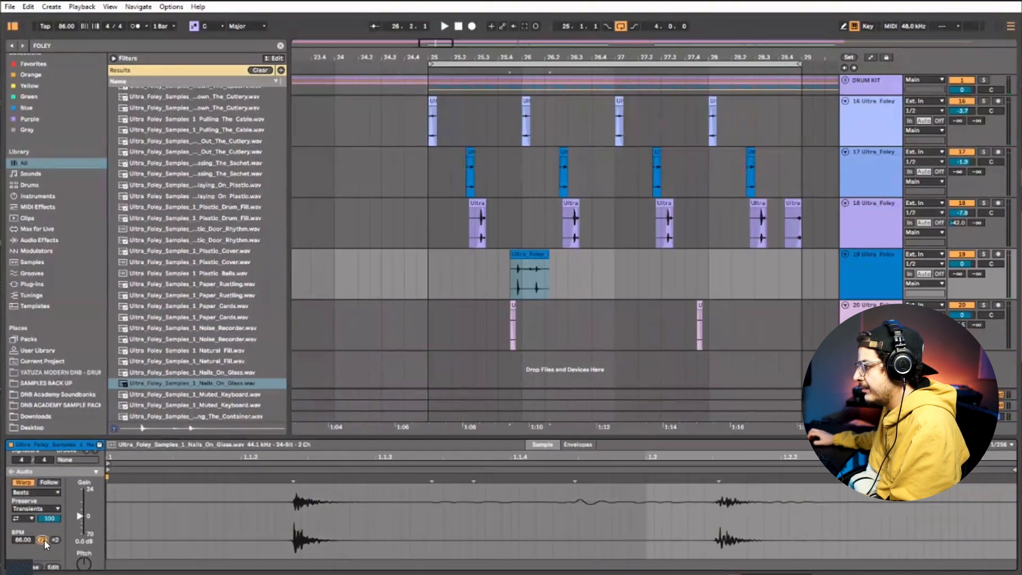
click(43, 539)
click(500, 276)
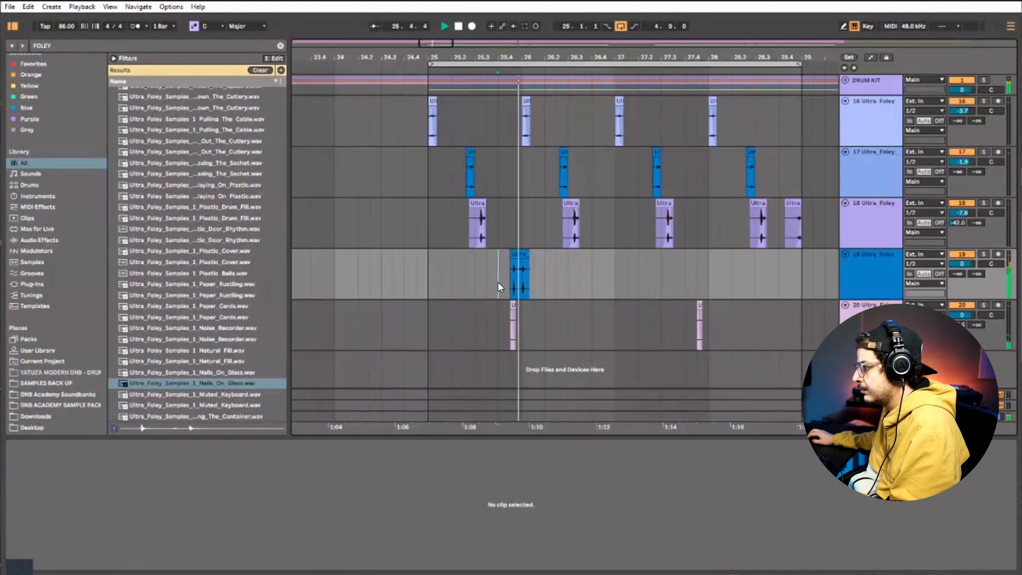
drag(513, 57, 529, 96)
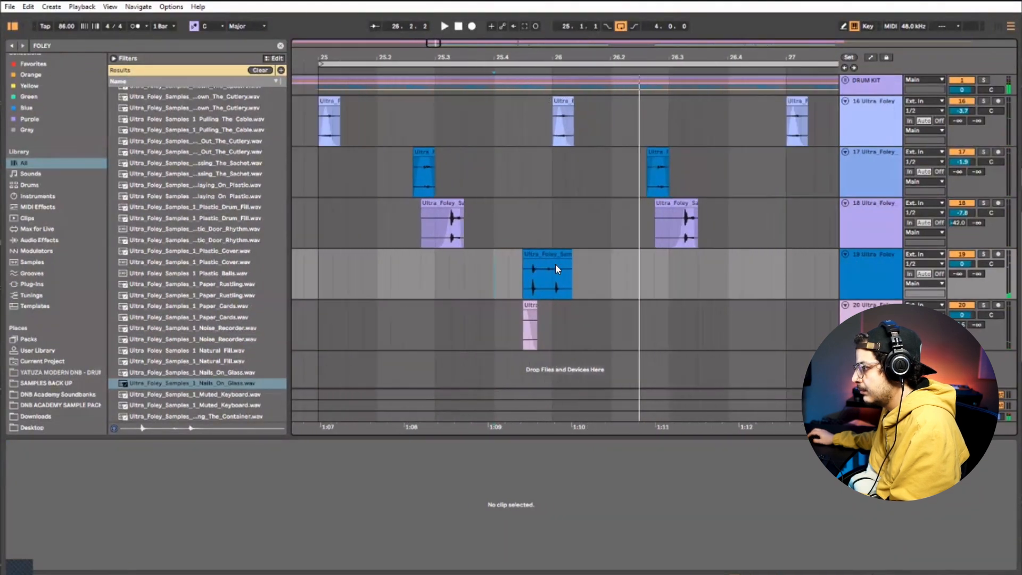
Cut the track 19 clip down to a short piece starting at 25.4.4 and replay it against the drums
click(555, 268)
click(525, 254)
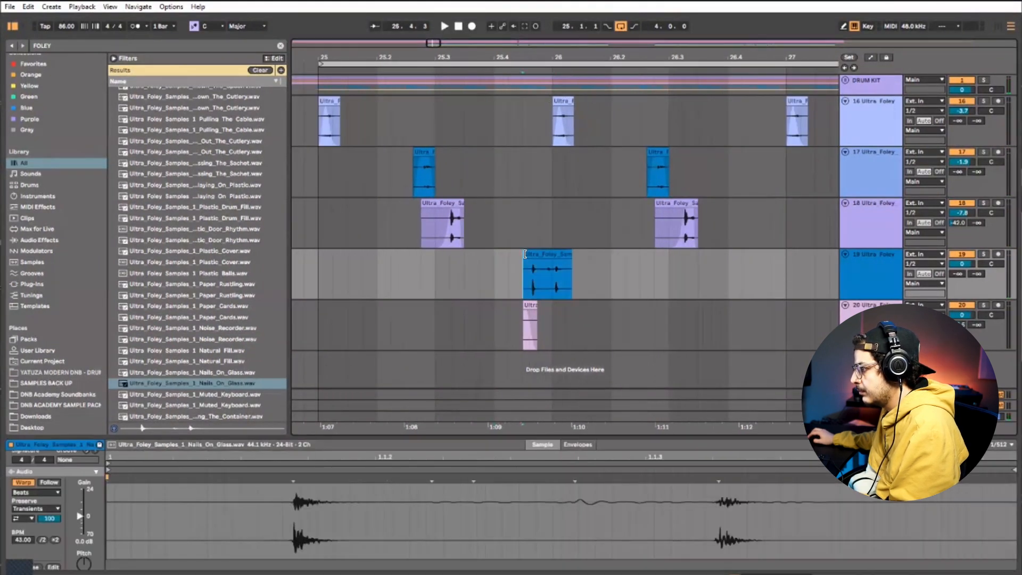
mouse_move(520, 254)
mouse_down()
mouse_move(552, 256)
mouse_move(538, 257)
mouse_up()
click(633, 275)
click(564, 262)
key(space)
click(523, 267)
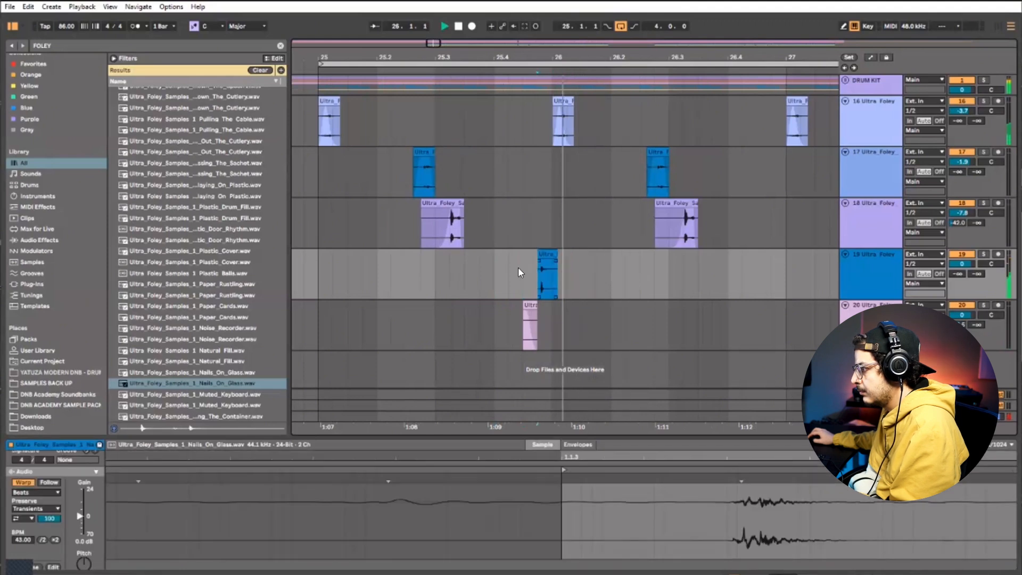
key(space)
Shorten the track 19 clip to end at the bar 26 line and replay the pattern from bar 25
click(545, 269)
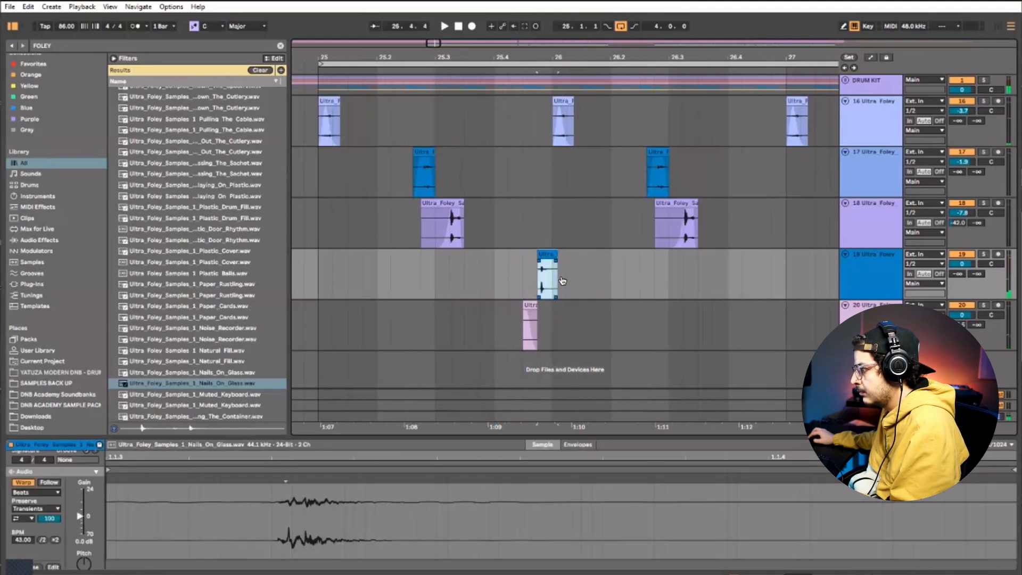
key(space)
drag(552, 255, 549, 255)
key(space)
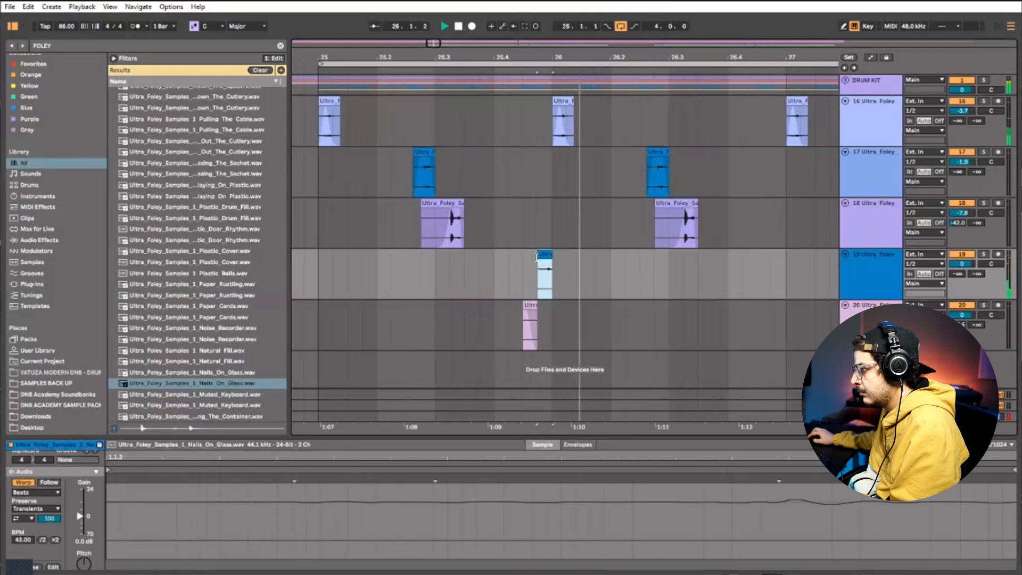
click(538, 260)
click(320, 268)
key(space)
key(space)
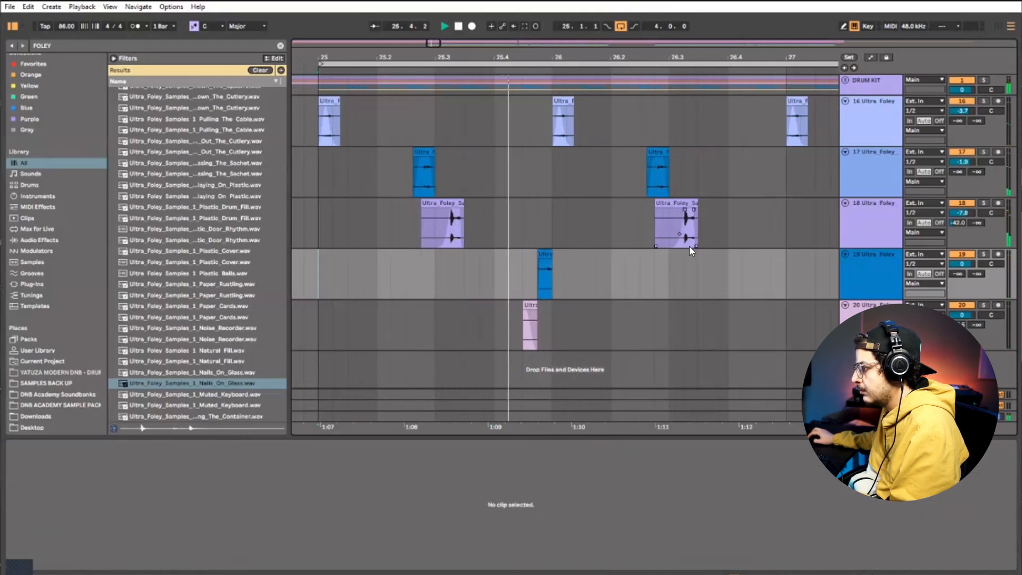
Duplicate bars 25 and 26 of track 19 onto bars 27 and 28
drag(596, 57, 556, 33)
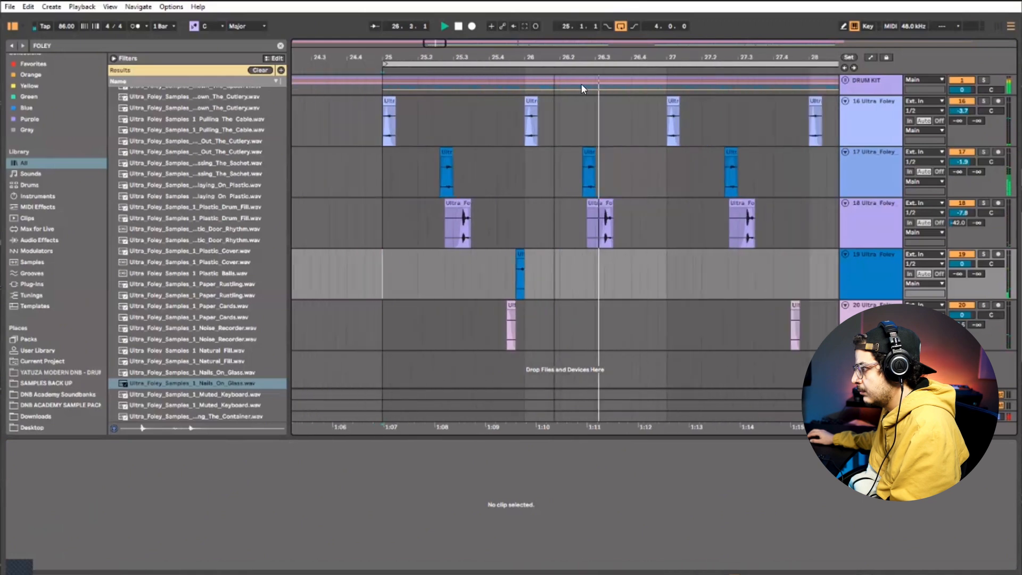
drag(647, 267, 399, 265)
key(ctrl+d)
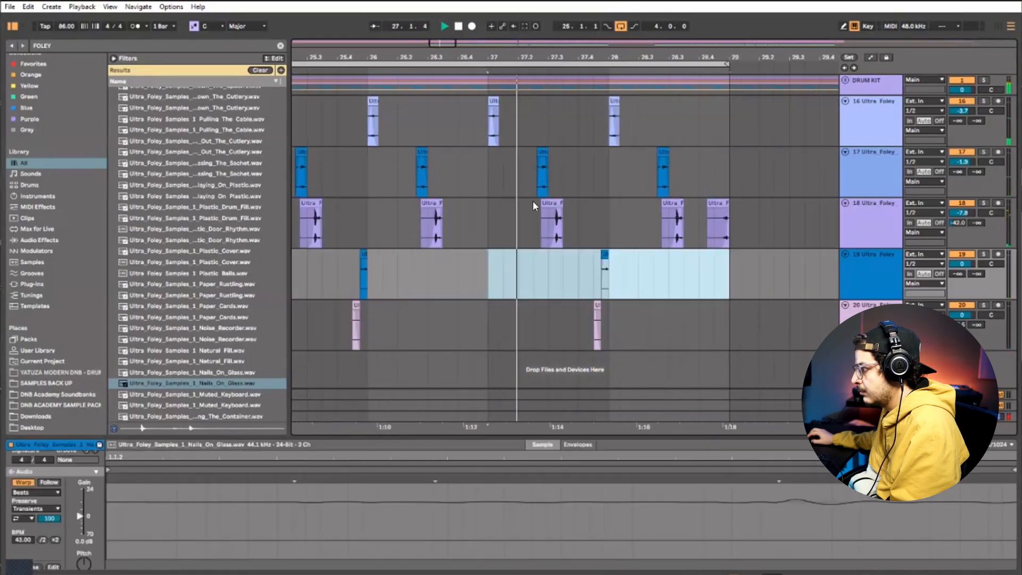
drag(485, 56, 558, 45)
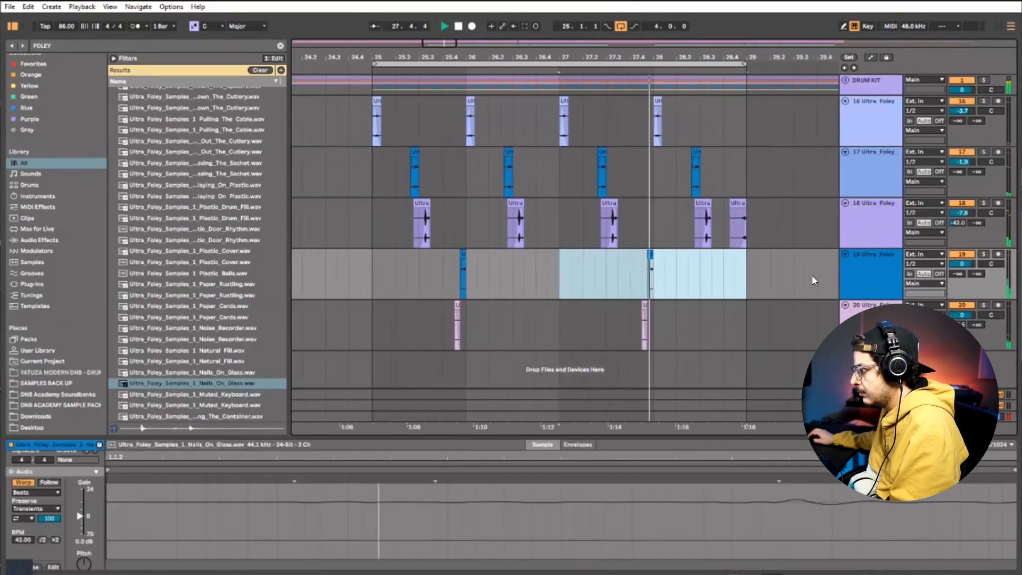
Insert a new audio track below track 19 and audition the Muted_Keyboard sample for it
right_click(858, 280)
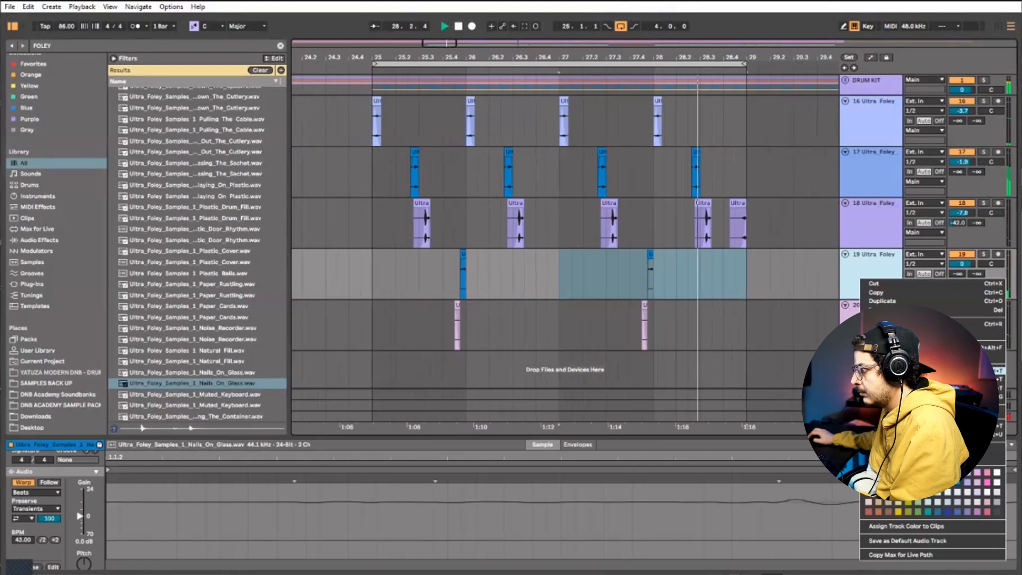
click(899, 371)
key(space)
click(244, 397)
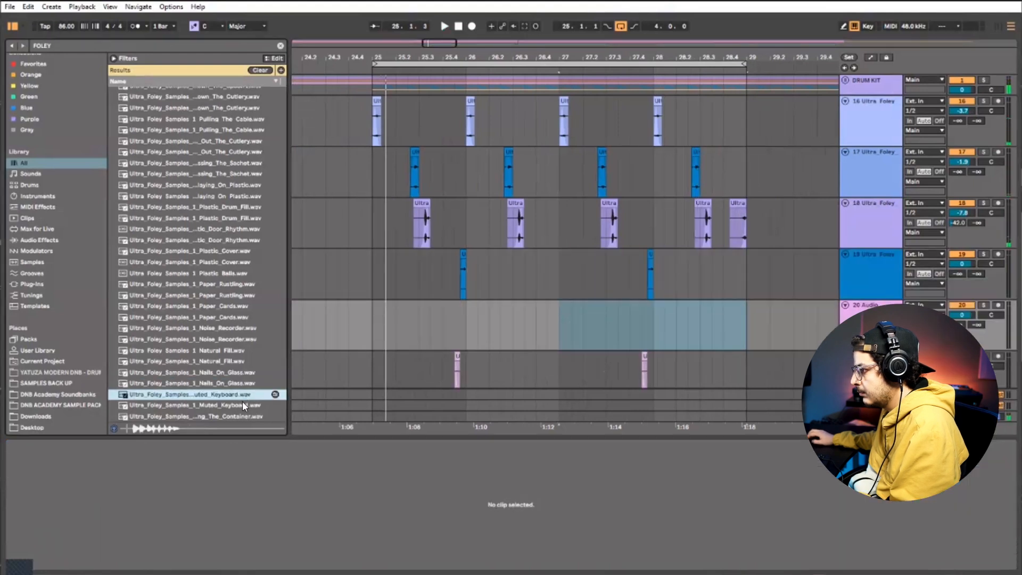
Audition further foley samples, including Mouth_Click, and place the Locking_The_Zipper sample on track 20 near the end of bar 28
key(Down)
key(Down)
key(Down)
key(Down)
key(Down)
key(Down)
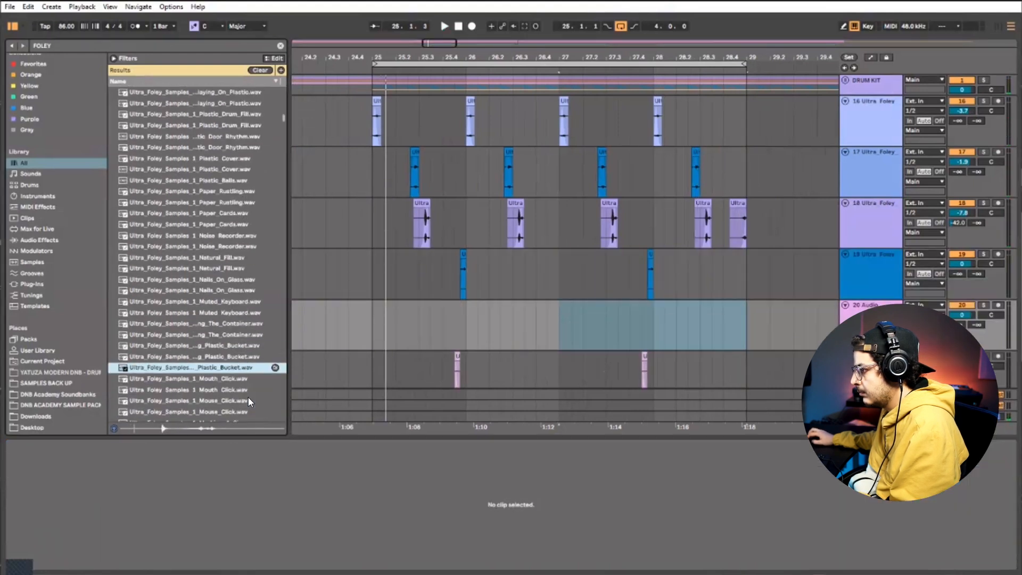
click(238, 388)
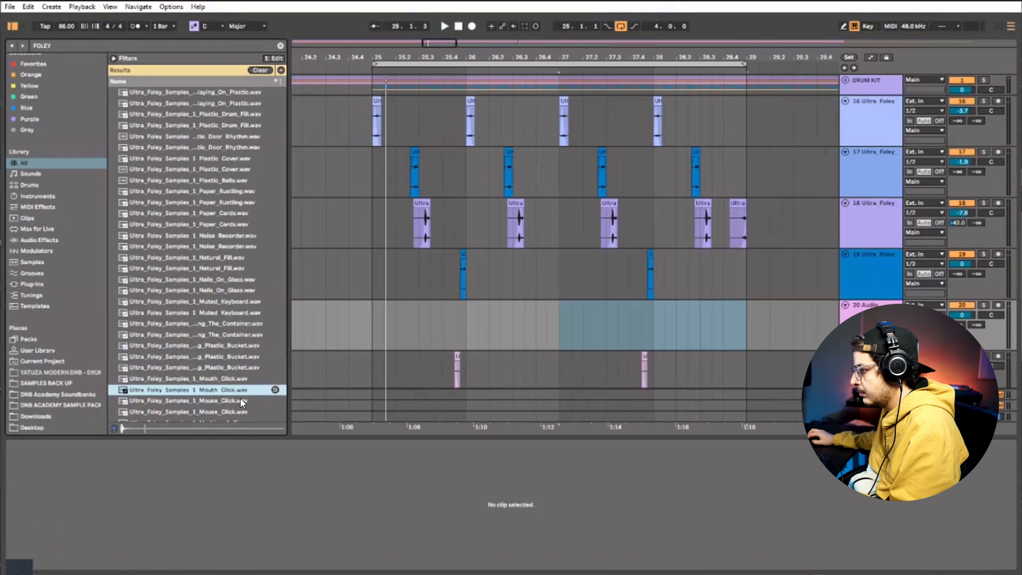
click(239, 402)
scroll(239, 406, down, 1)
click(239, 406)
scroll(245, 414, down, 3)
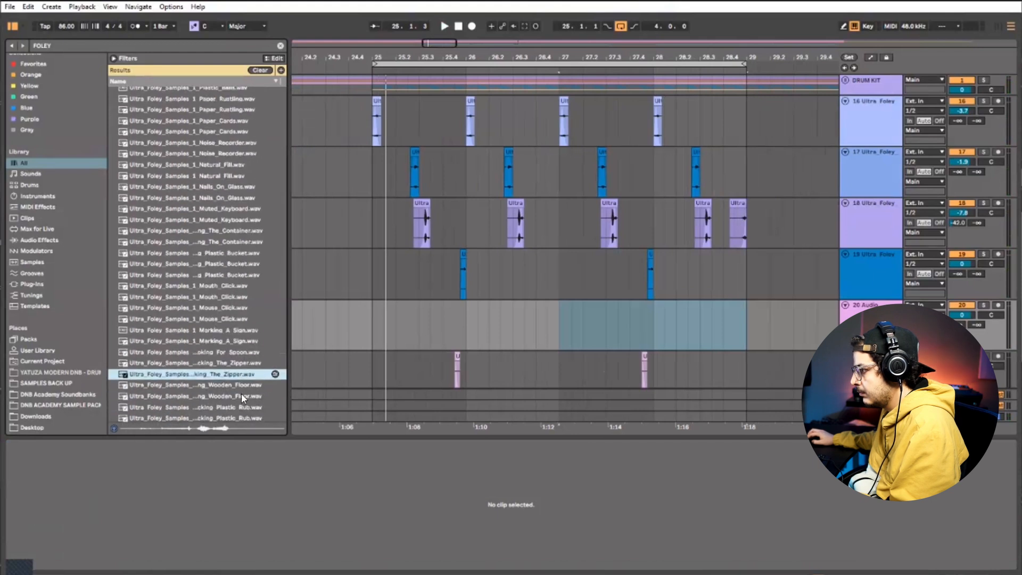
drag(238, 378, 733, 318)
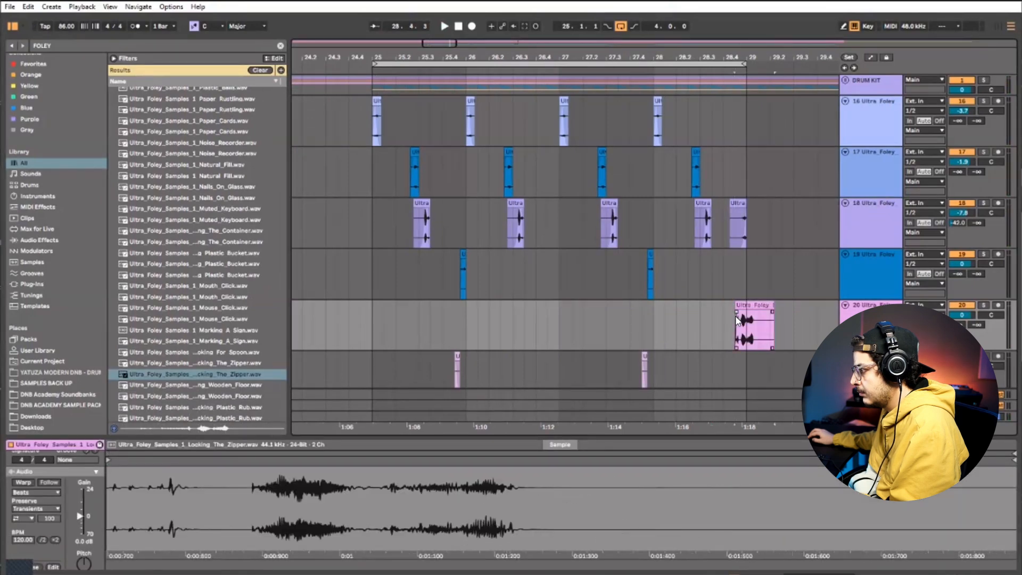
Trim the Locking_The_Zipper clip to end at the bar 29 line and lower track 20's volume to -9.0 dB
click(727, 324)
key(space)
click(747, 314)
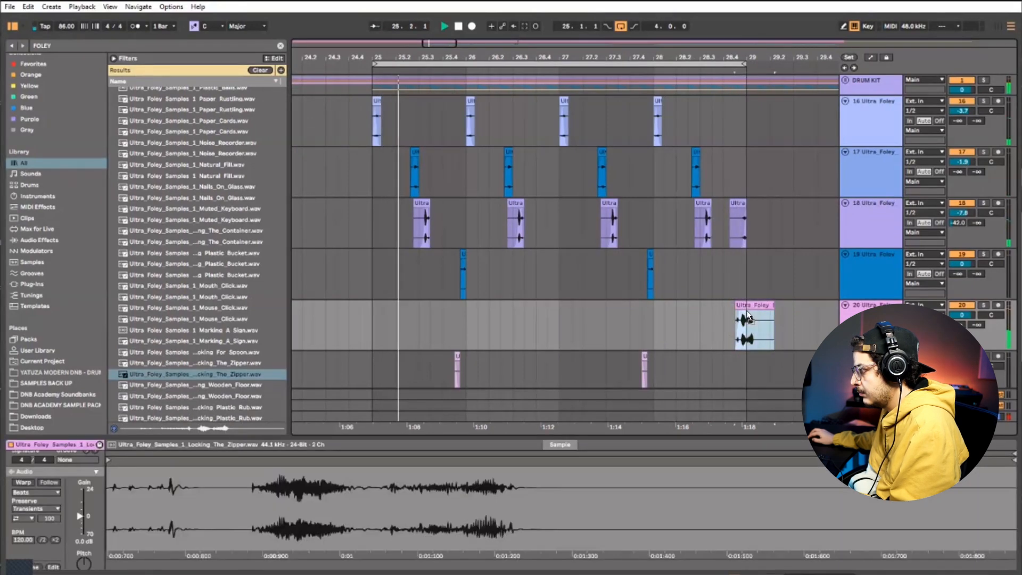
mouse_move(747, 314)
mouse_down()
mouse_move(772, 313)
mouse_move(746, 311)
mouse_up()
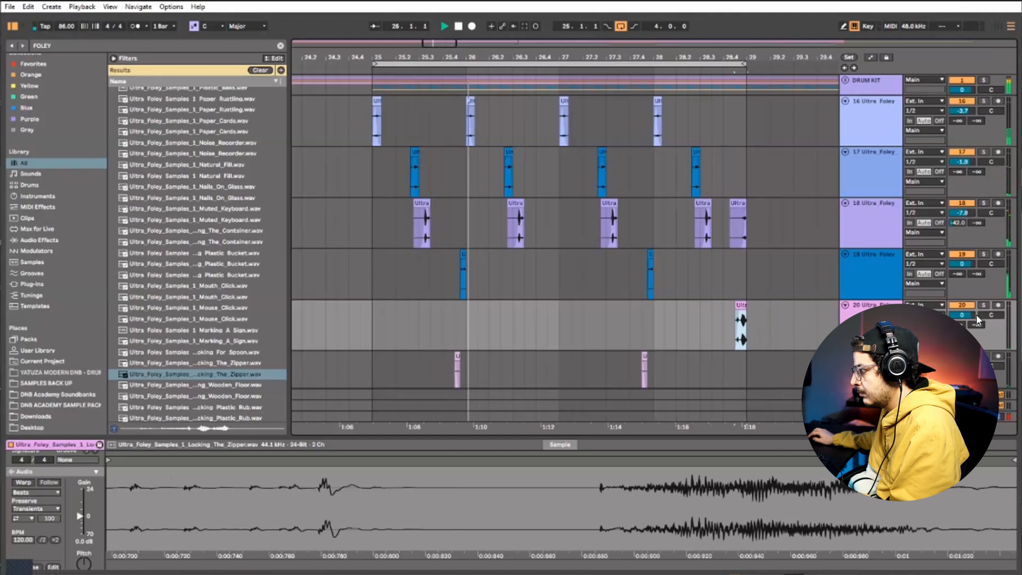
drag(963, 315, 964, 330)
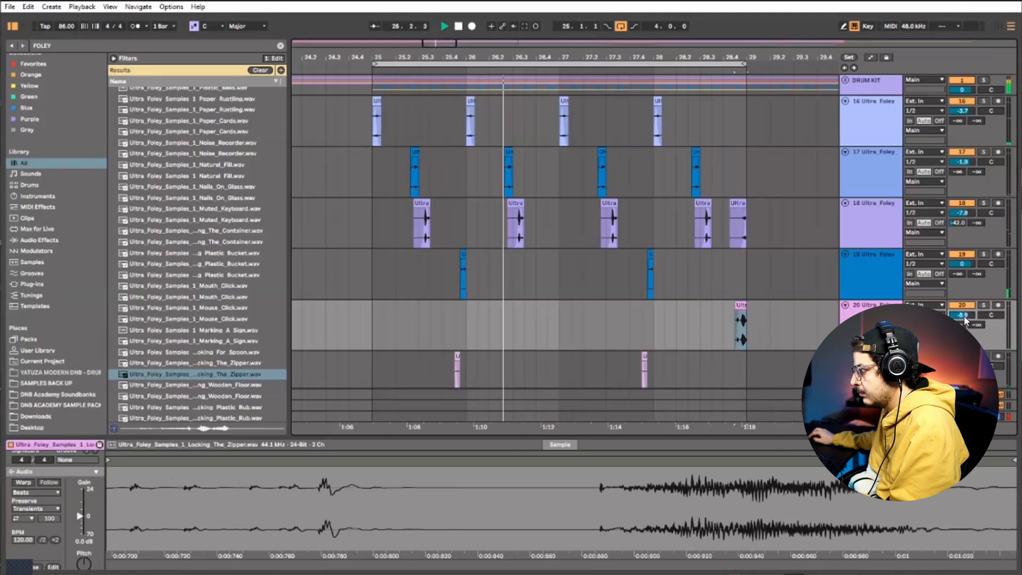
Insert a new audio track below track 19 and audition samples from Knocking_Door down to Kid's_Toys for it
right_click(884, 275)
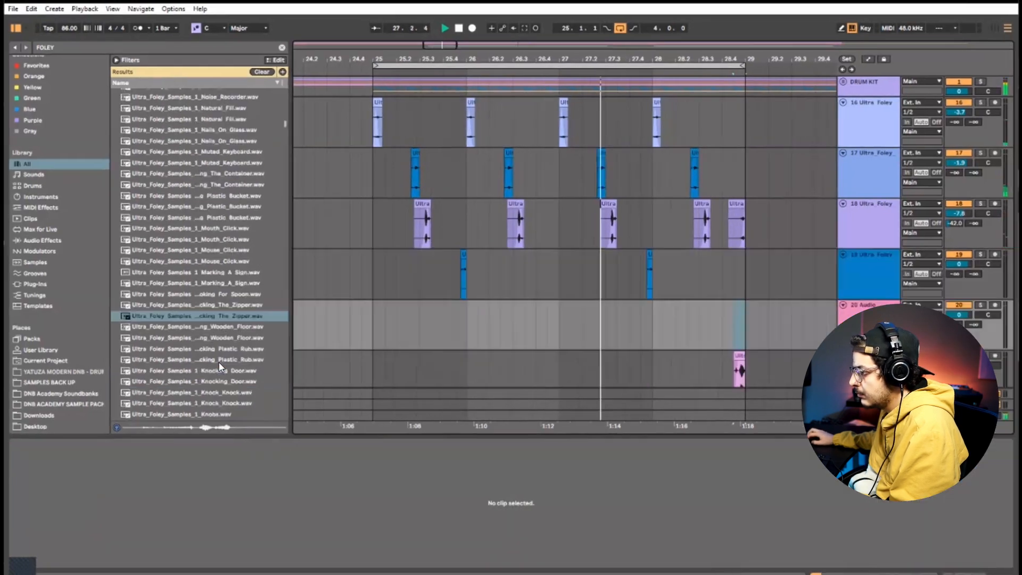
key(space)
click(225, 350)
click(227, 372)
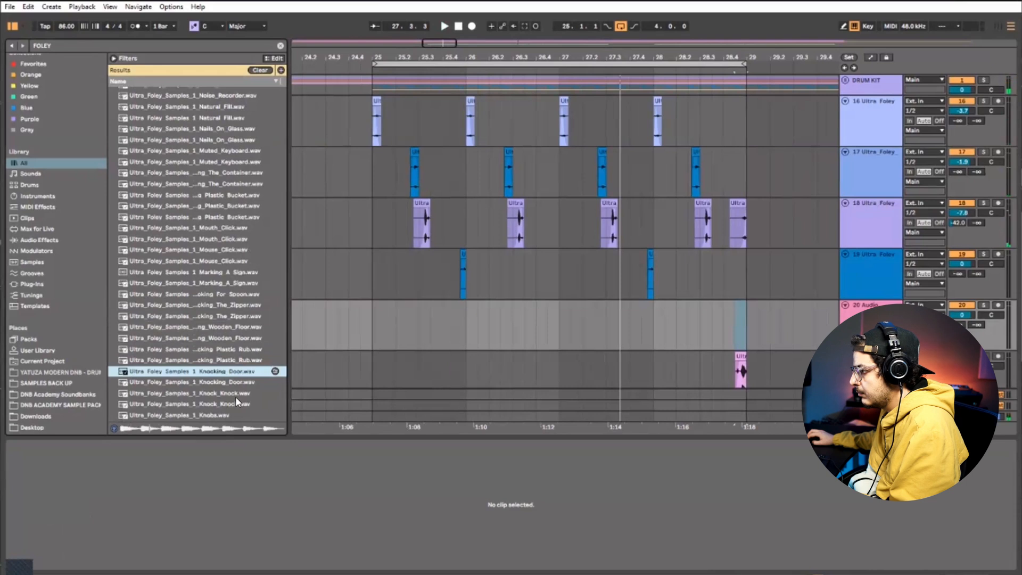
click(235, 396)
scroll(235, 396, down, 3)
click(234, 391)
scroll(234, 389, down, 2)
click(235, 388)
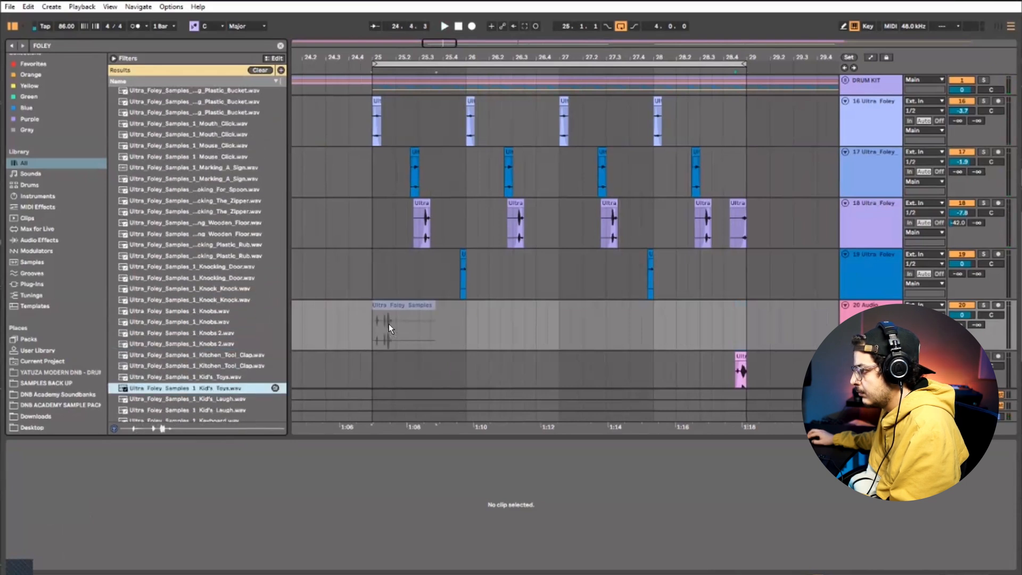
Place the Kid's_Toys sample in bar 25 of track 20, trim it to run from 25.1.3 to 25.2.3 and replay it
drag(363, 321, 409, 314)
click(402, 312)
key(space)
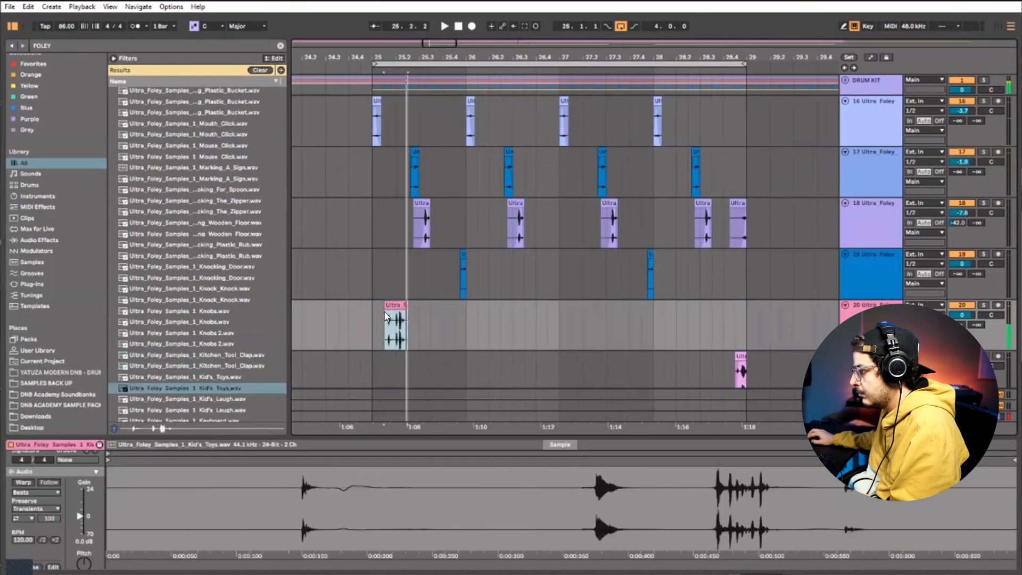
click(388, 316)
key(space)
key(space)
Move the Kid's_Toys clip to the end of bar 26, cut off its first part up to 26.4.3 and replay it
click(390, 307)
drag(401, 304, 550, 326)
click(456, 320)
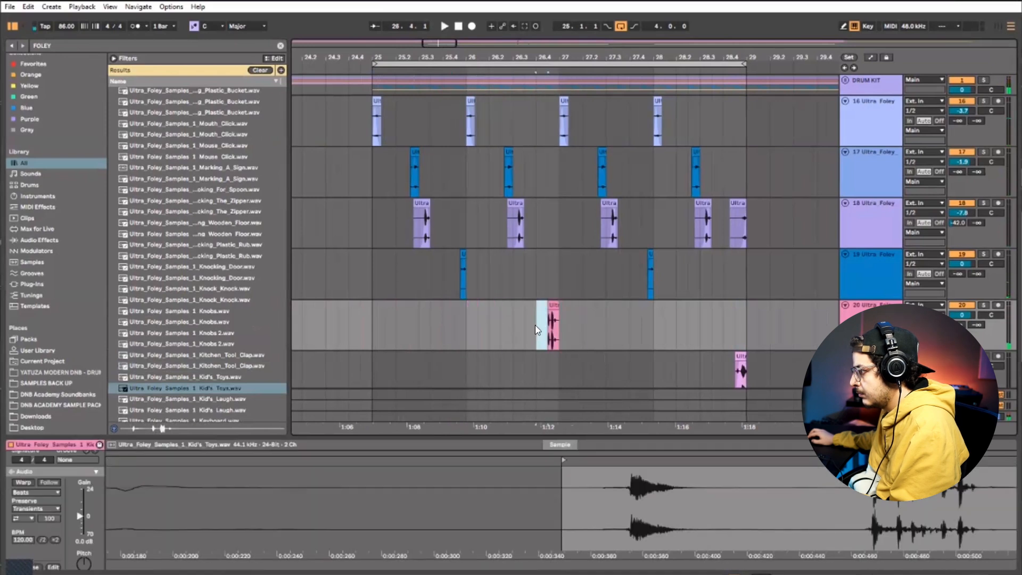
click(536, 324)
click(549, 304)
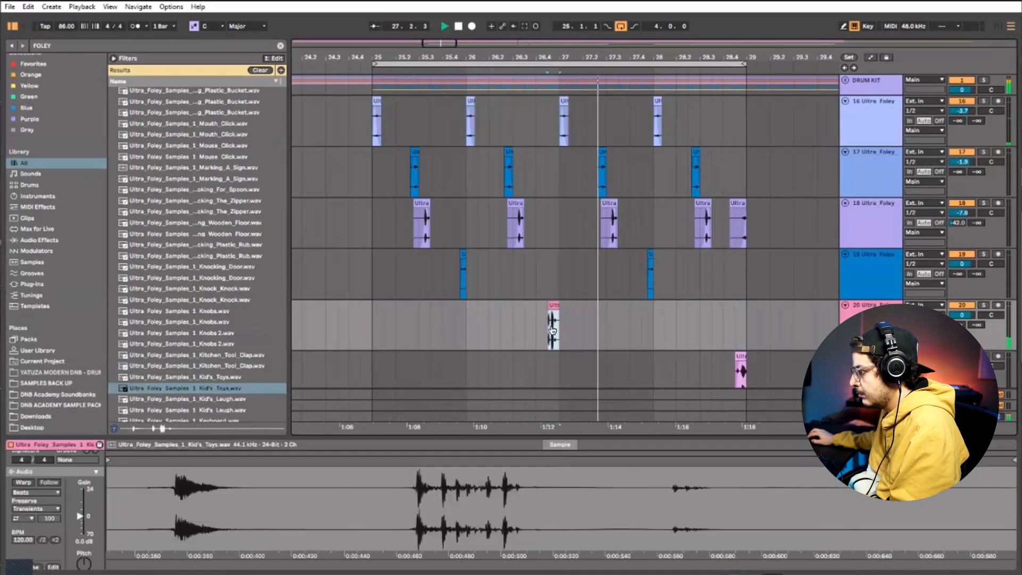
key(space)
key(space)
Turn on Warp for the Kid's_Toys clip and adjust its pitch while replaying it against the drums
click(84, 562)
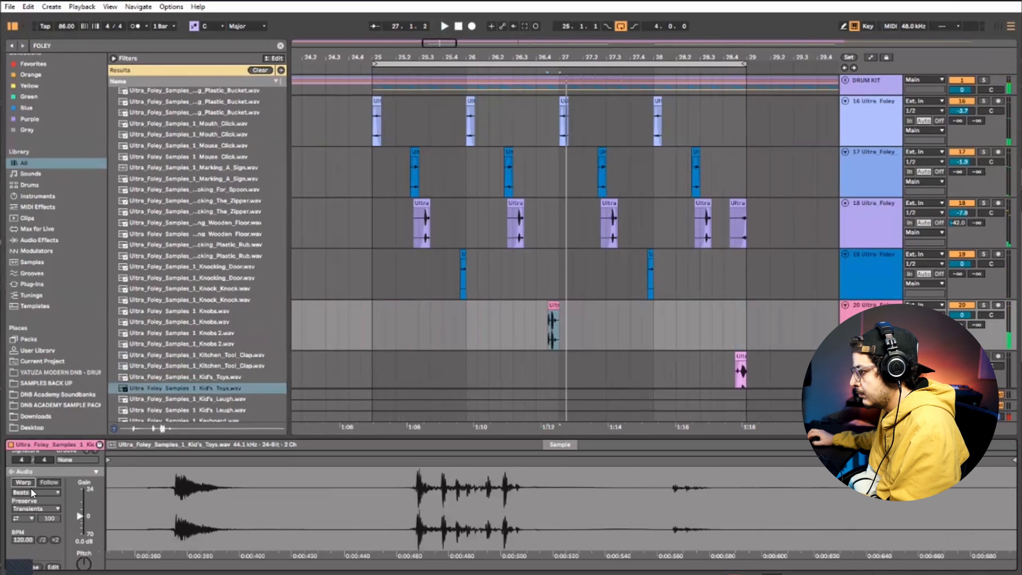
click(24, 482)
key(space)
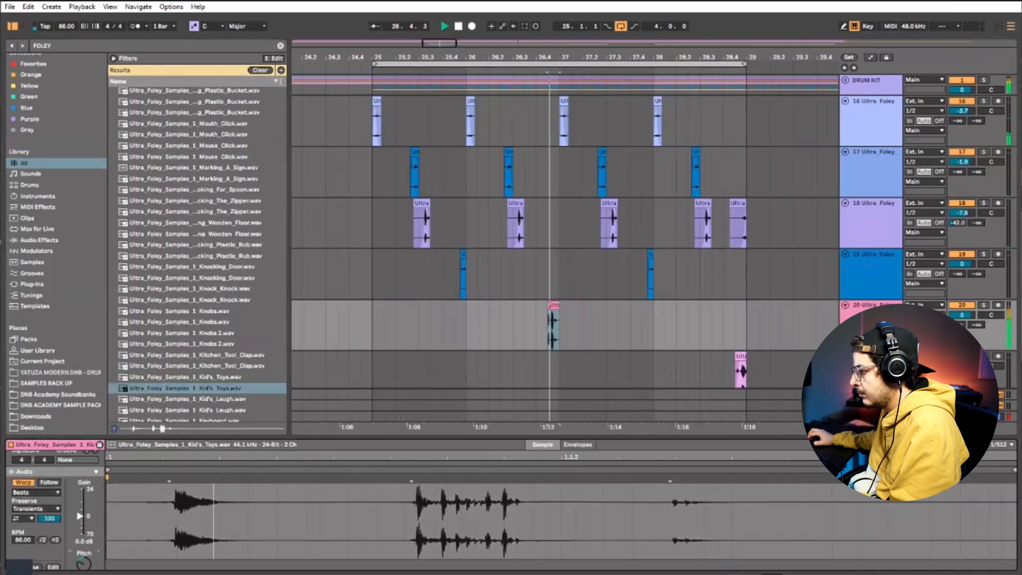
key(space)
key(space)
key(space)
key(space)
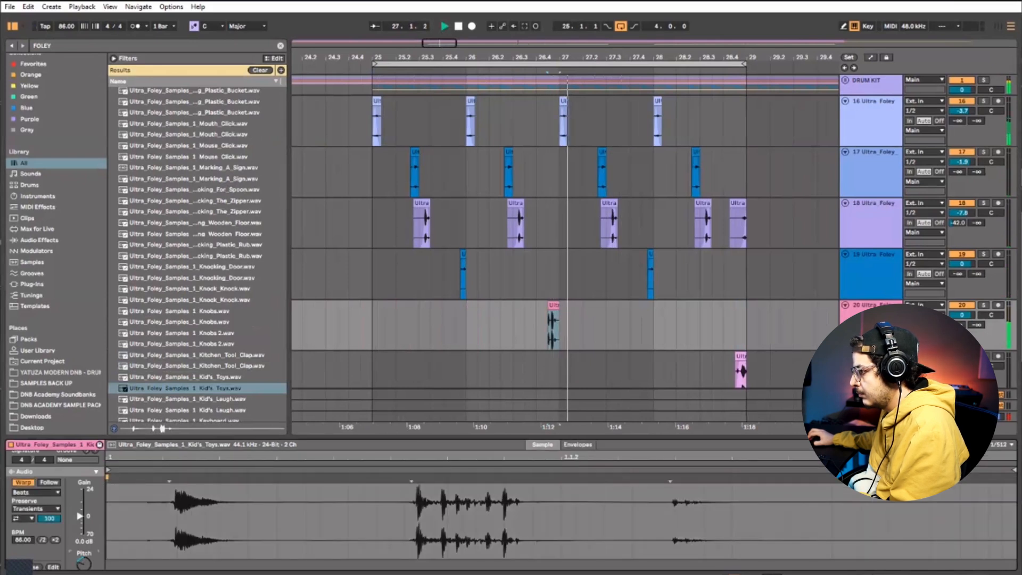
key(space)
key(space)
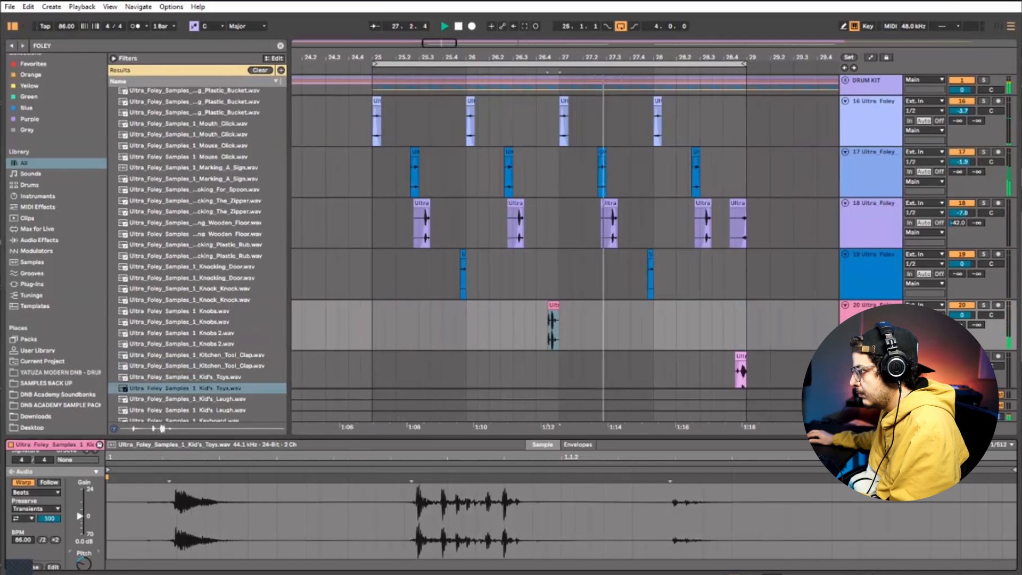
Cut the middle hits out of the Kid's_Toys clip just before 26.4.4 and replay the remaining pieces
scroll(547, 336, up, 5)
click(526, 336)
key(space)
click(601, 303)
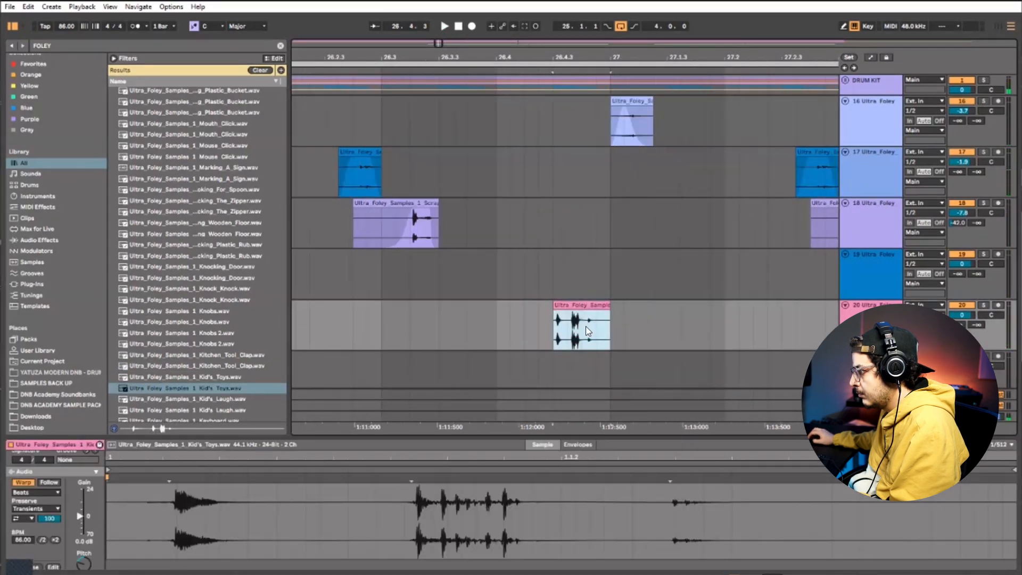
click(569, 318)
key(Delete)
click(539, 336)
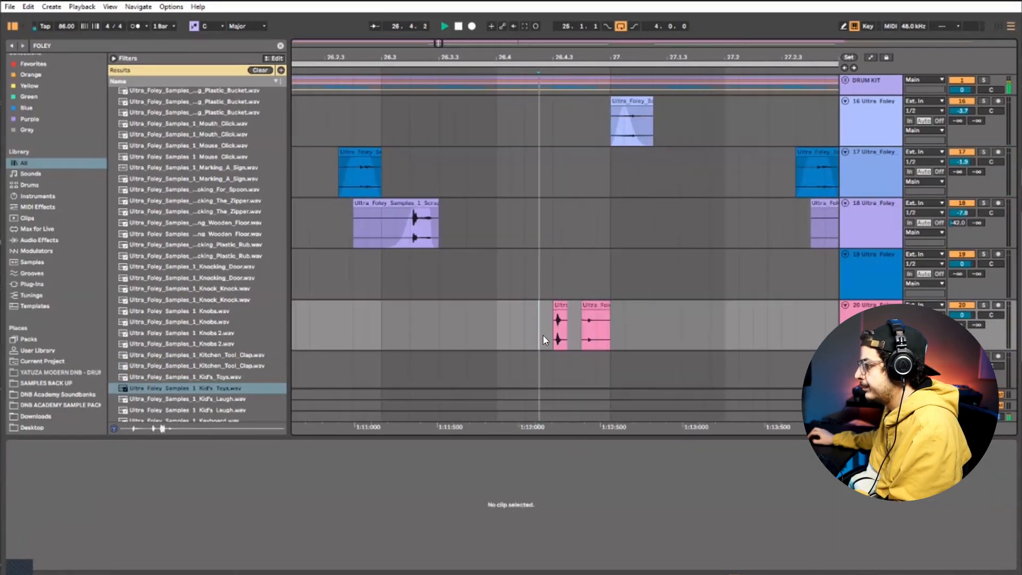
key(space)
Delete the first Kid's_Toys piece, leaving only the one from 26.4.4 to bar 27, and replay the pattern
key(space)
click(562, 305)
key(Delete)
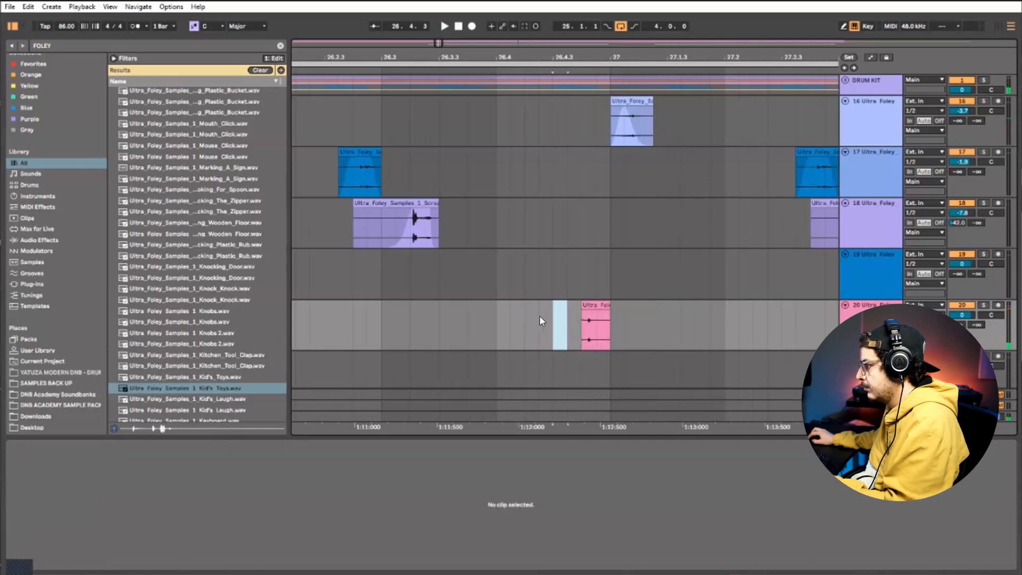
click(527, 319)
key(space)
scroll(566, 103, down, 8)
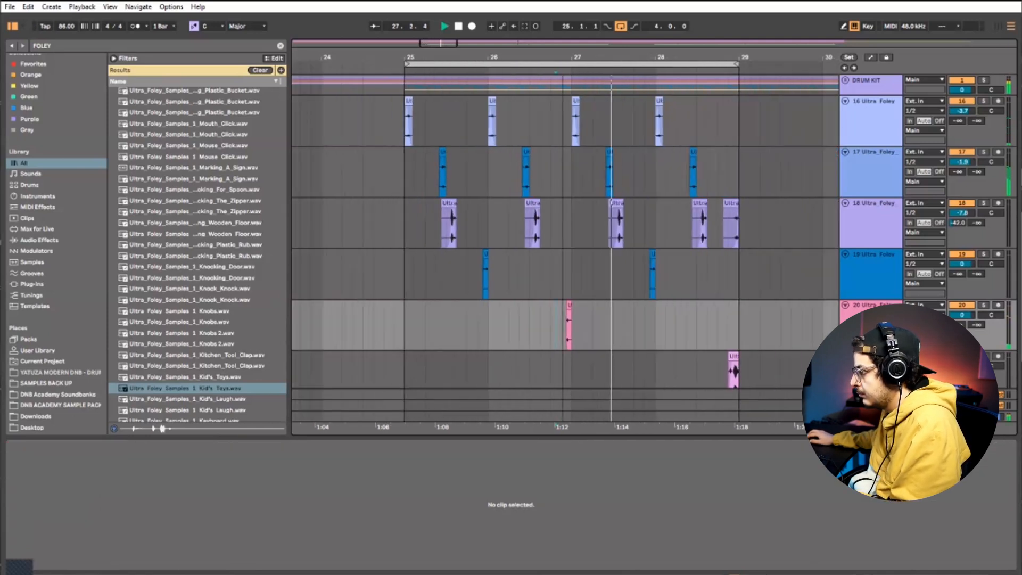
Insert a new audio track below track 19, audition the Ion_Steam sample and place it there at bar 27
right_click(859, 288)
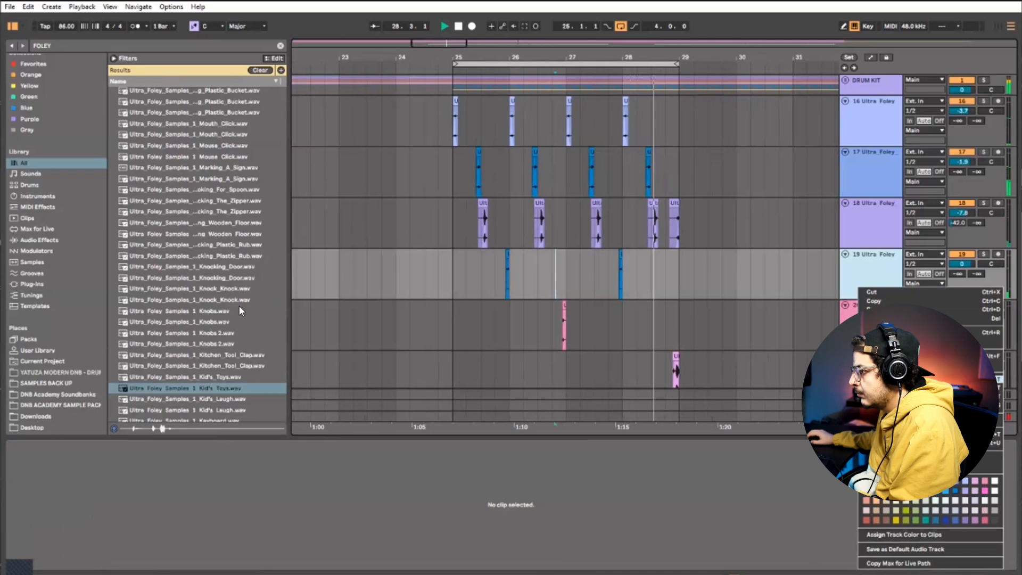
scroll(235, 362, down, 2)
scroll(232, 361, down, 2)
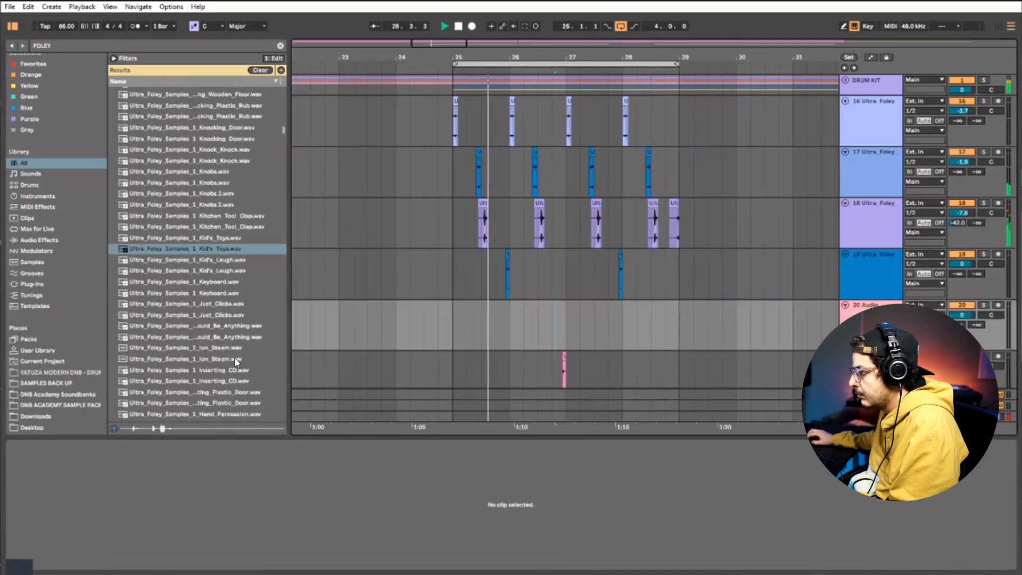
click(236, 359)
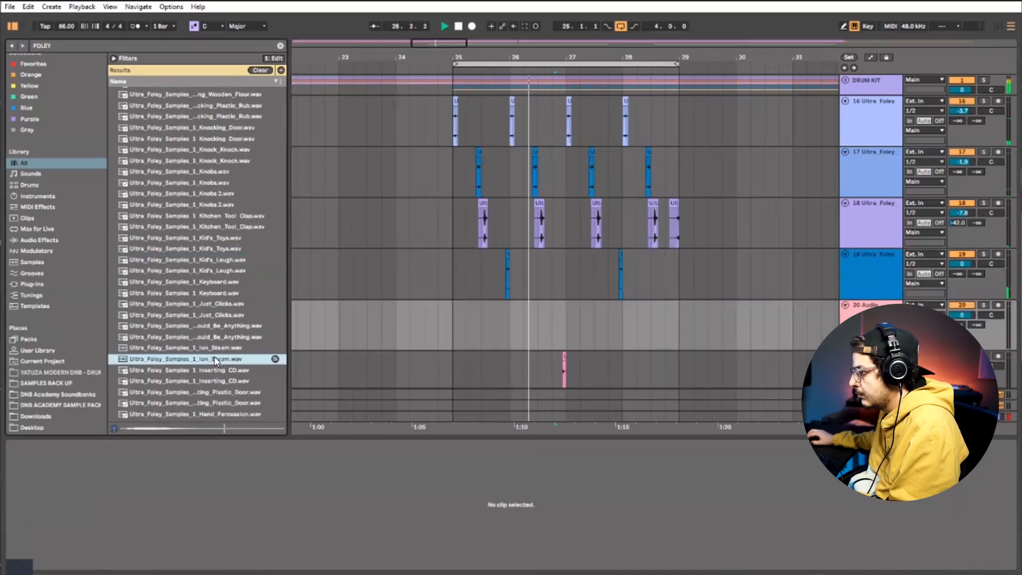
drag(216, 360, 612, 347)
key(space)
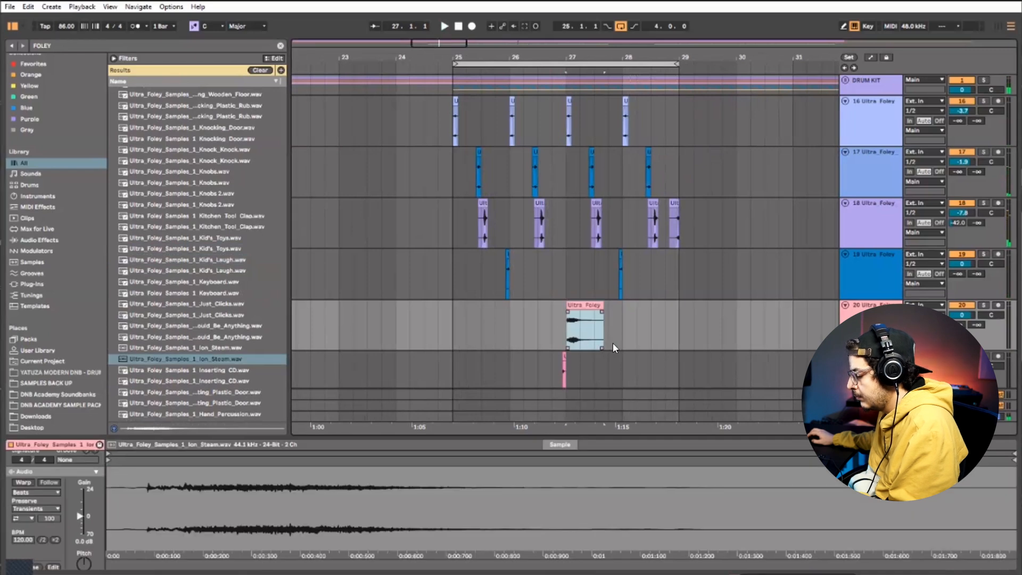
Turn on Warp for the Ion_Steam clip and shift it earlier to start at 26.4
click(23, 481)
drag(585, 305, 548, 304)
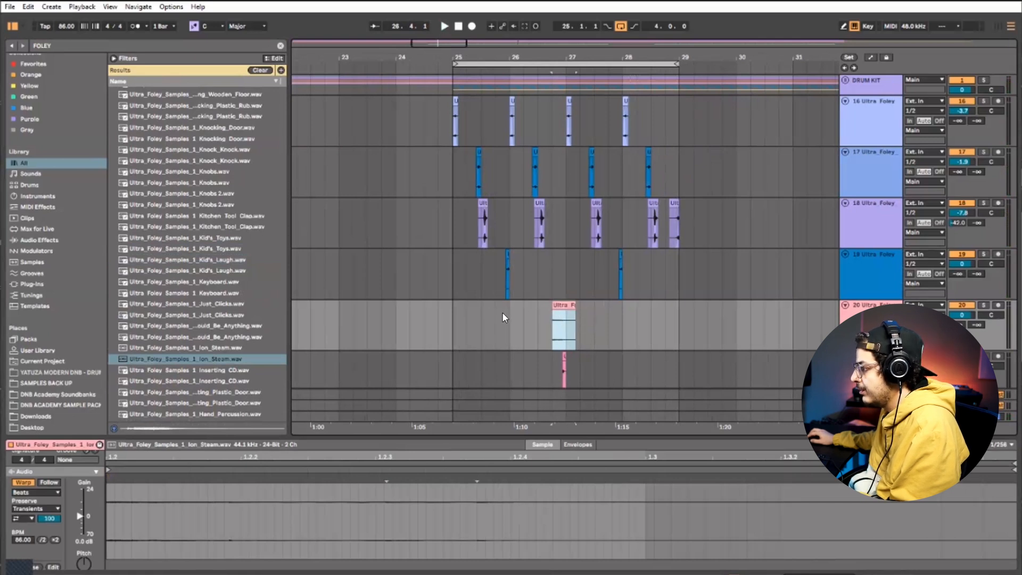
scroll(60, 494, down, 1)
click(586, 328)
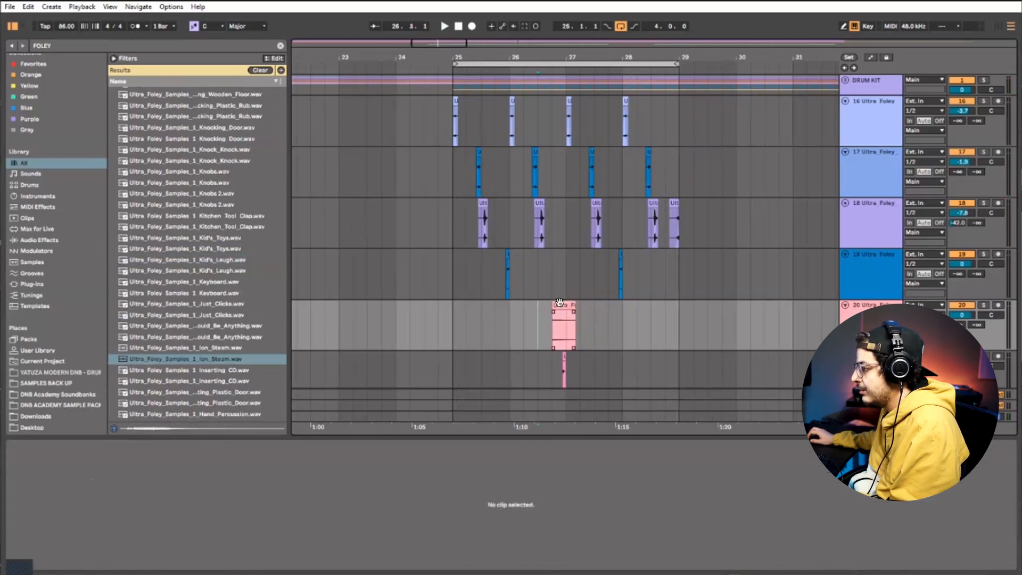
Reverse the Ion_Steam clip on track 20
click(564, 305)
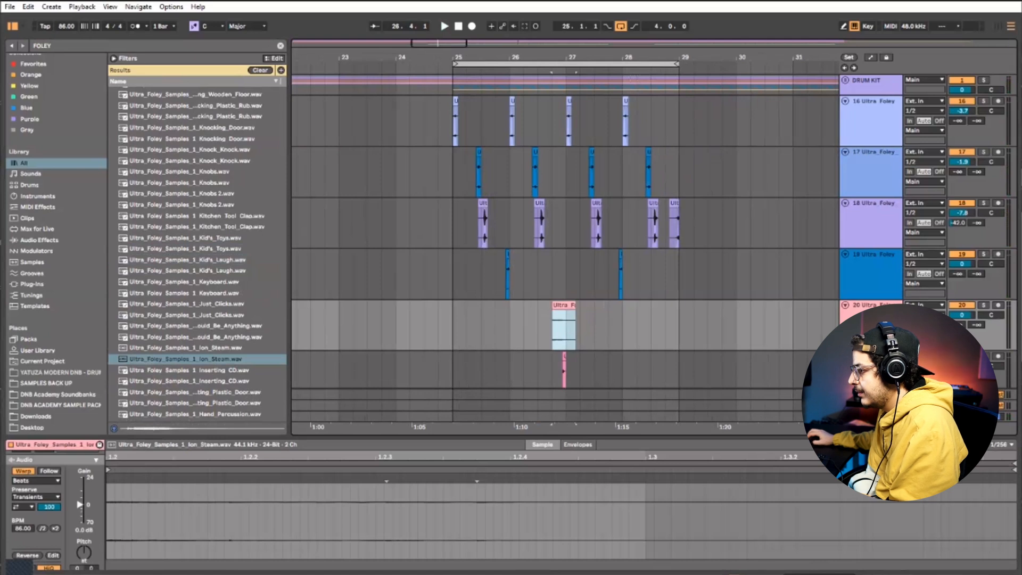
scroll(35, 532, down, 1)
click(32, 541)
click(553, 305)
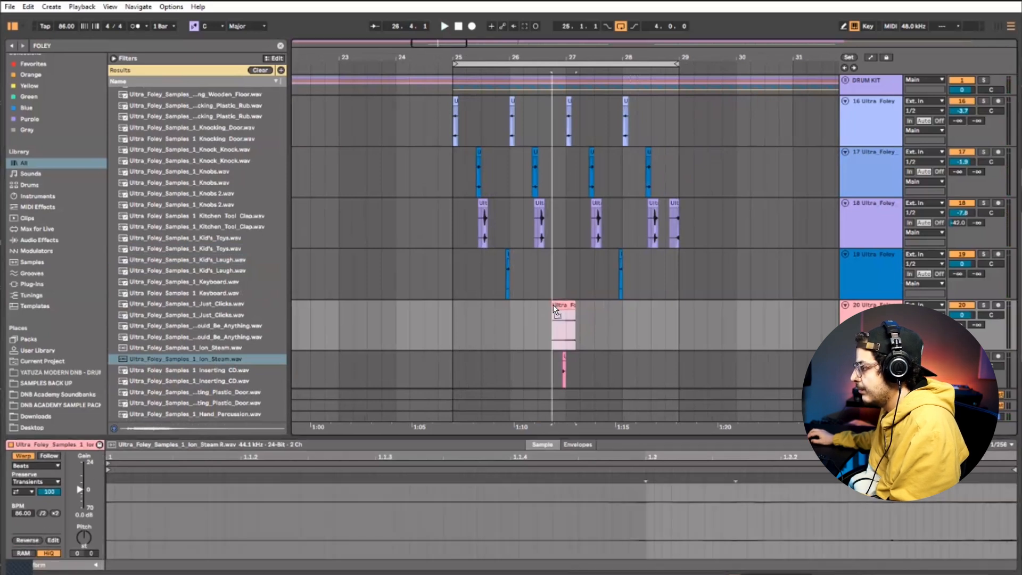
click(555, 305)
Fit the reversed Ion_Steam clip to end at the bar 27 line and lower track 20's volume to -12.8 dB during playback
mouse_move(558, 305)
mouse_down()
mouse_move(574, 305)
mouse_move(539, 305)
mouse_move(561, 307)
mouse_up()
click(554, 335)
key(space)
key(space)
key(space)
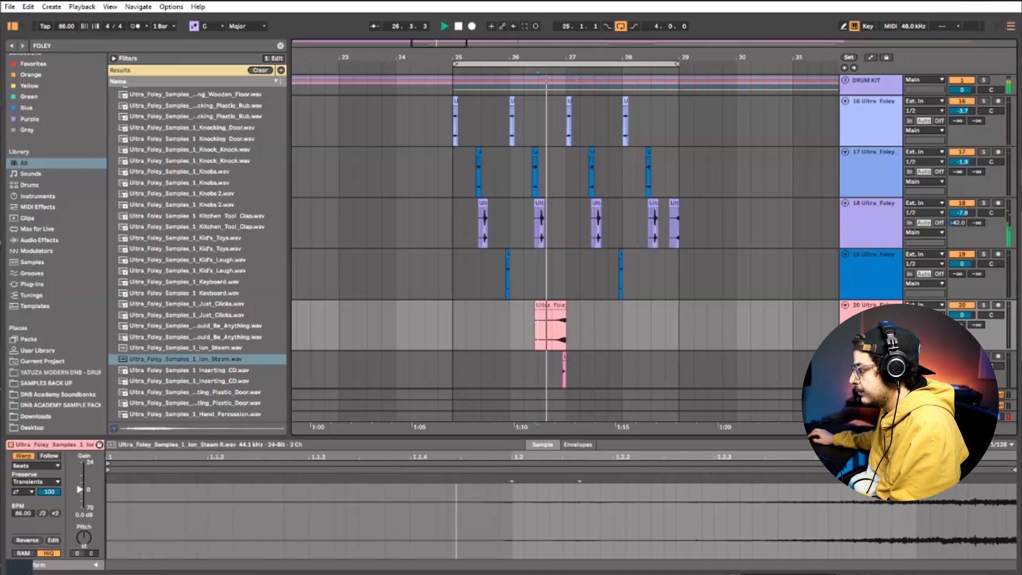
key(space)
key(space)
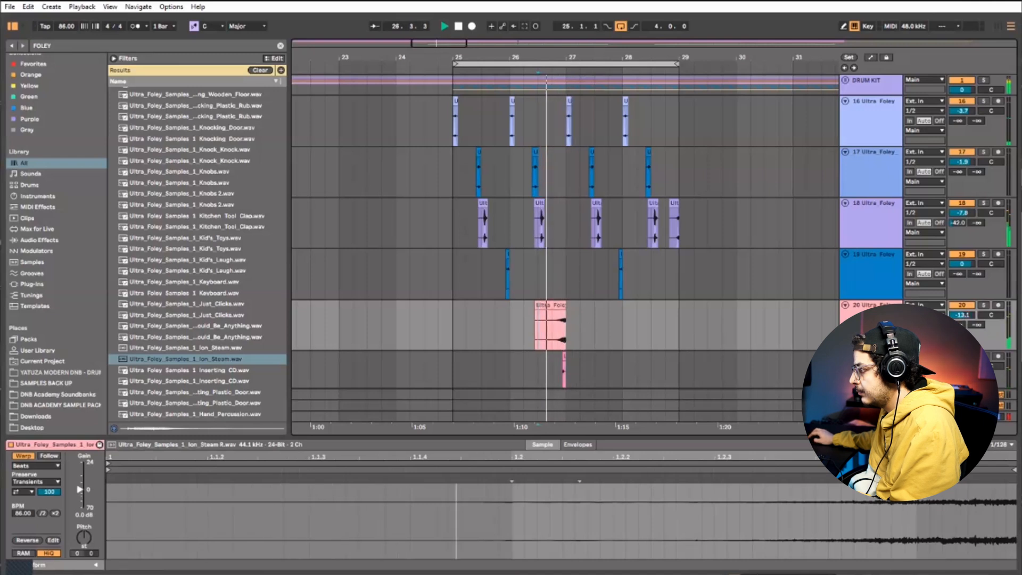
drag(574, 325, 452, 320)
Insert a new audio track below track 20 and audition the Inserting_CD sample for it
scroll(867, 269, down, 2)
right_click(867, 269)
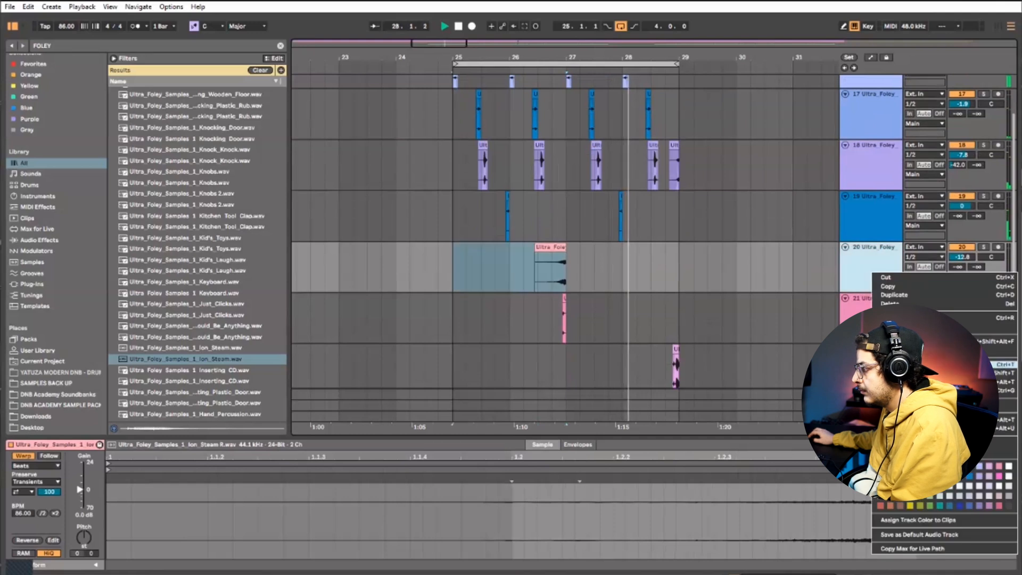
click(910, 365)
scroll(219, 343, down, 2)
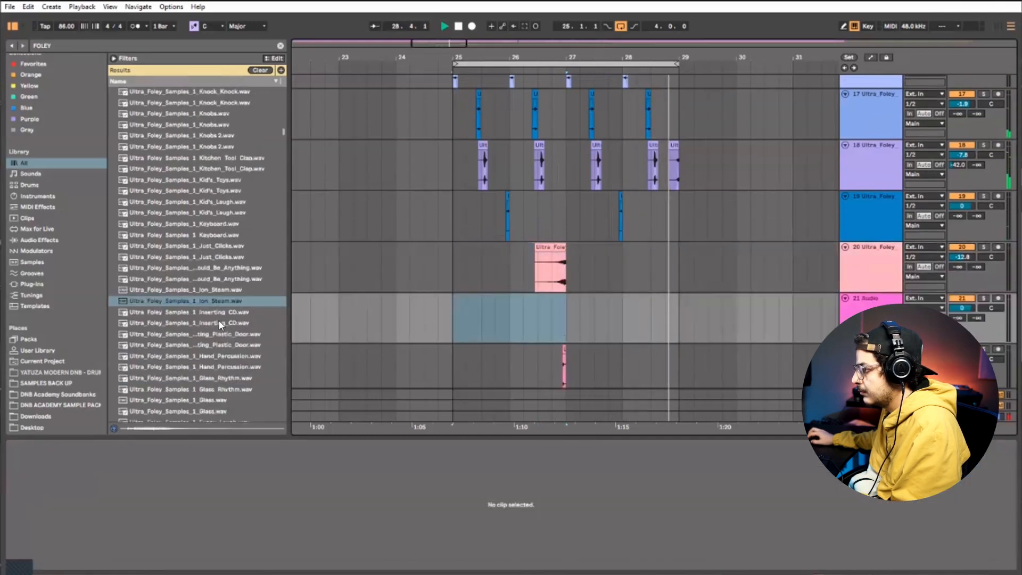
click(219, 322)
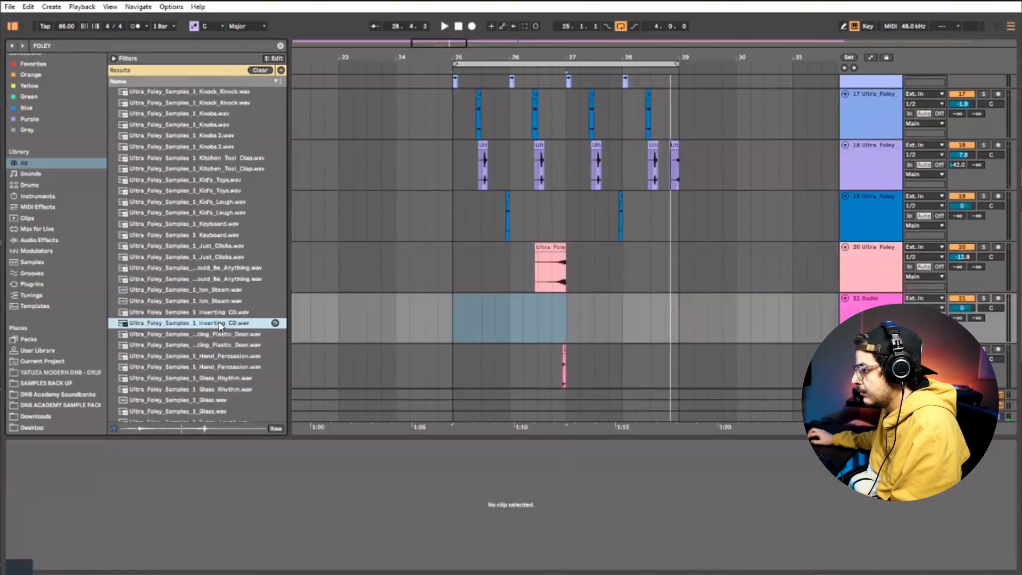
Place the Inserting_CD sample on track 21 from 28.4 to the bar 29 line and play the loop
mouse_move(219, 322)
mouse_down()
mouse_move(663, 312)
mouse_move(651, 313)
mouse_move(701, 298)
mouse_move(680, 300)
mouse_up()
click(661, 316)
key(space)
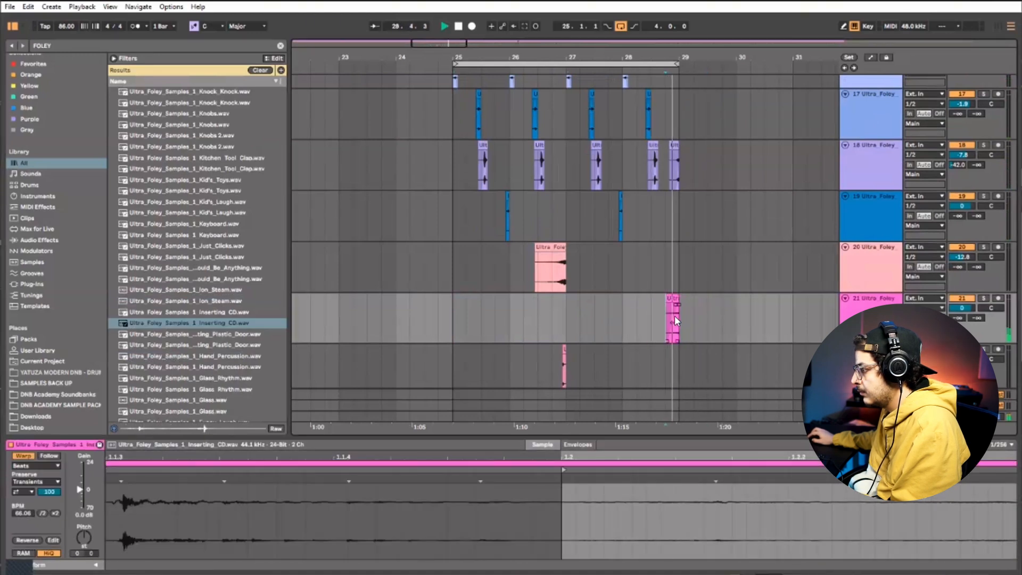
Audition the Glass_Rhythm, Glass, Funny_Laugh and Frying foley samples against the playing loop
scroll(550, 341, down, 3)
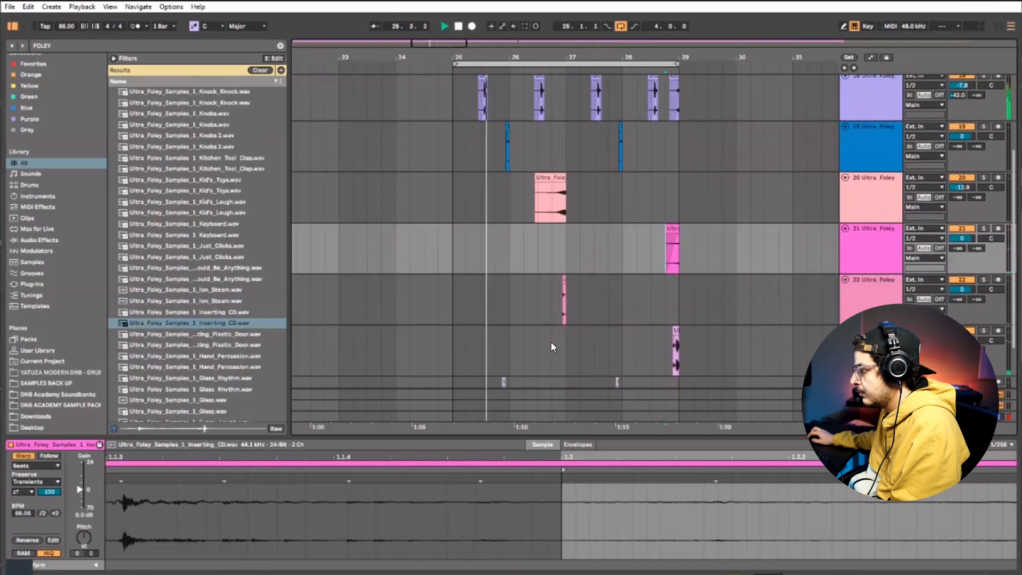
scroll(235, 365, down, 2)
click(210, 332)
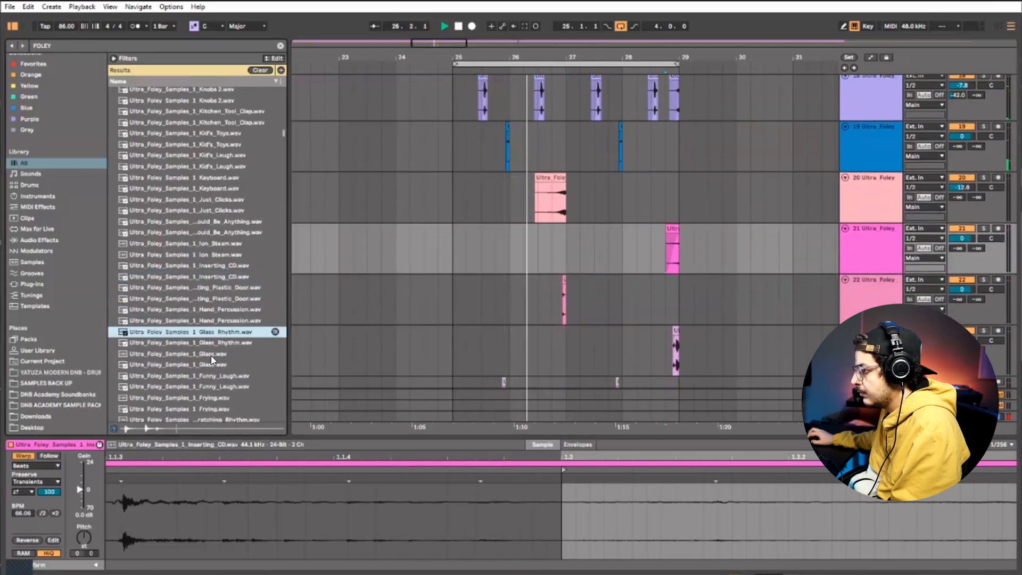
click(210, 356)
click(210, 382)
scroll(211, 380, down, 1)
click(212, 379)
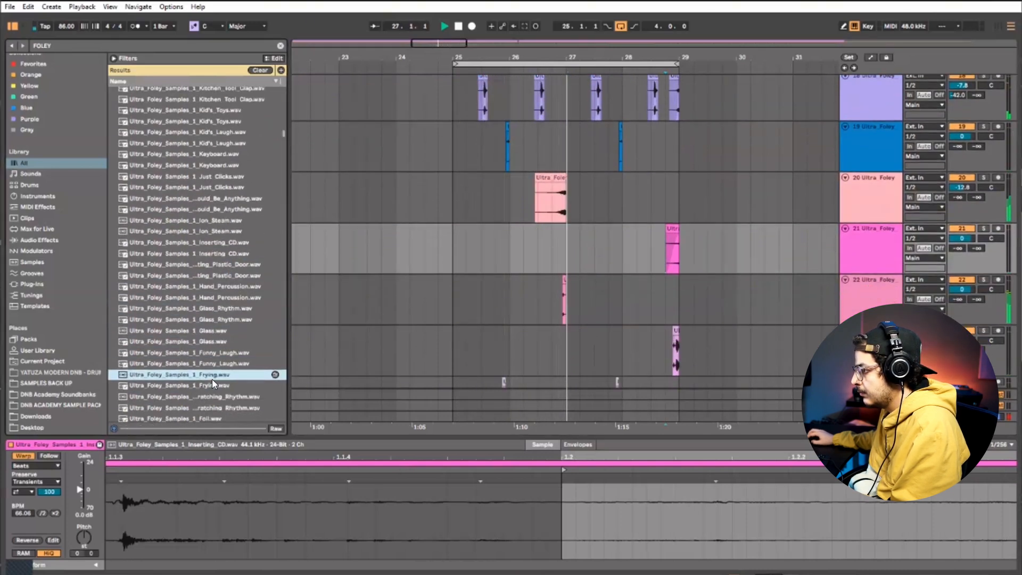
scroll(226, 382, down, 2)
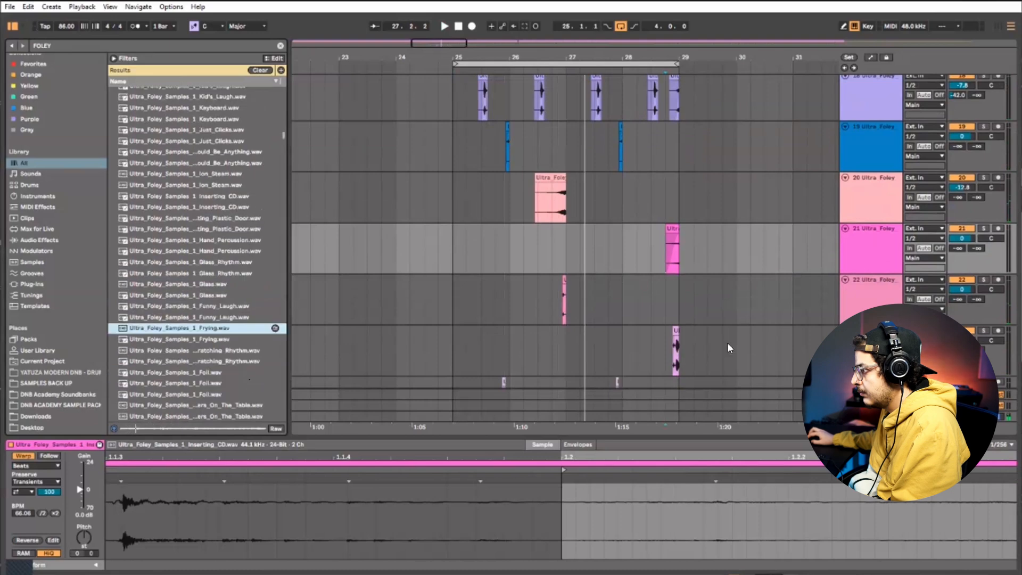
Insert an audio track below track 21, fill bars 25 to 28 with two Frying clips, and audition it soloed at -7.0 dB
right_click(886, 265)
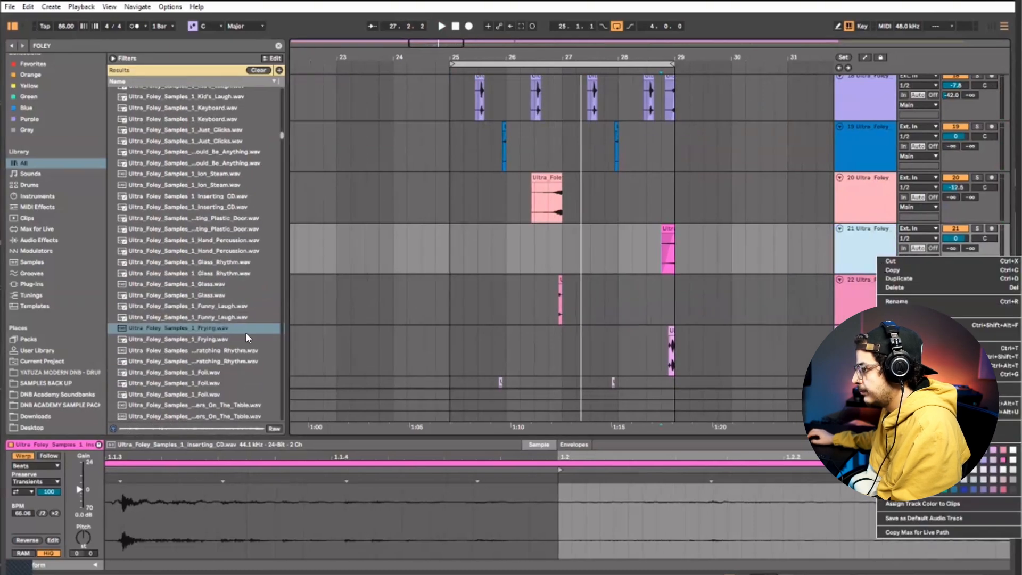
drag(246, 332, 449, 308)
key(ctrl+d)
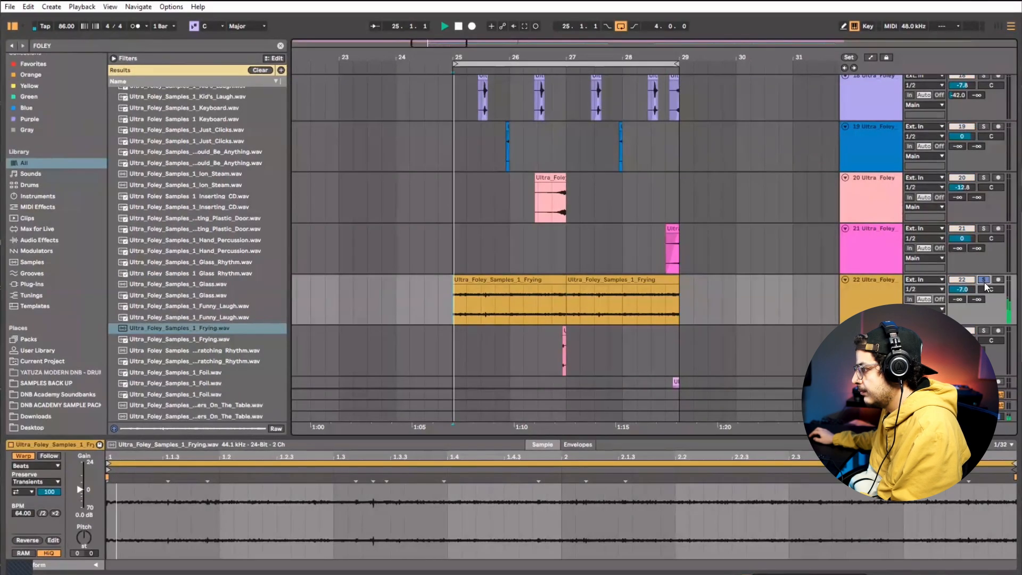
key(space)
Consolidate the two Frying clips into one four-bar clip and lower its gain to -10.5 dB
drag(680, 297, 510, 296)
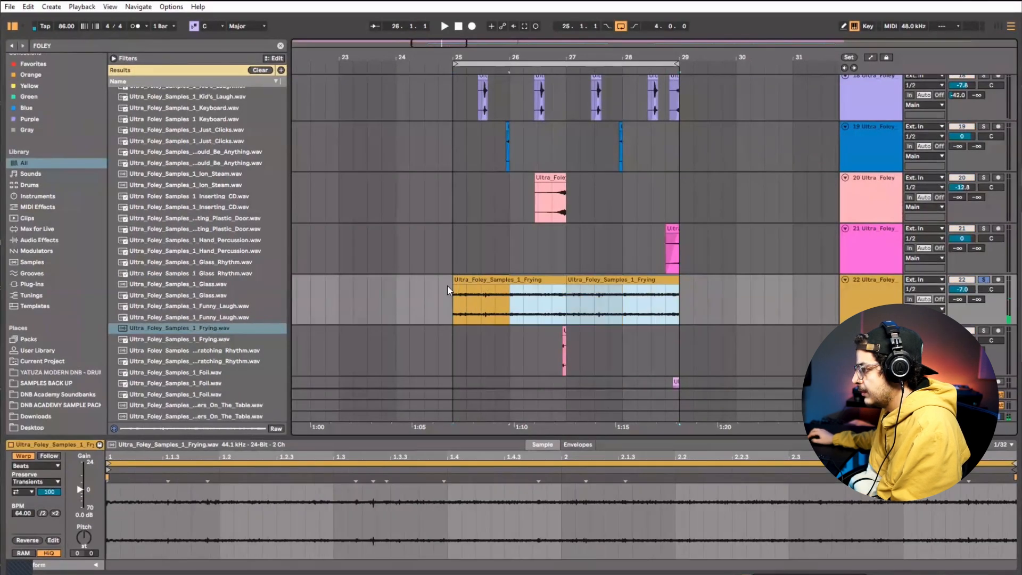
click(456, 302)
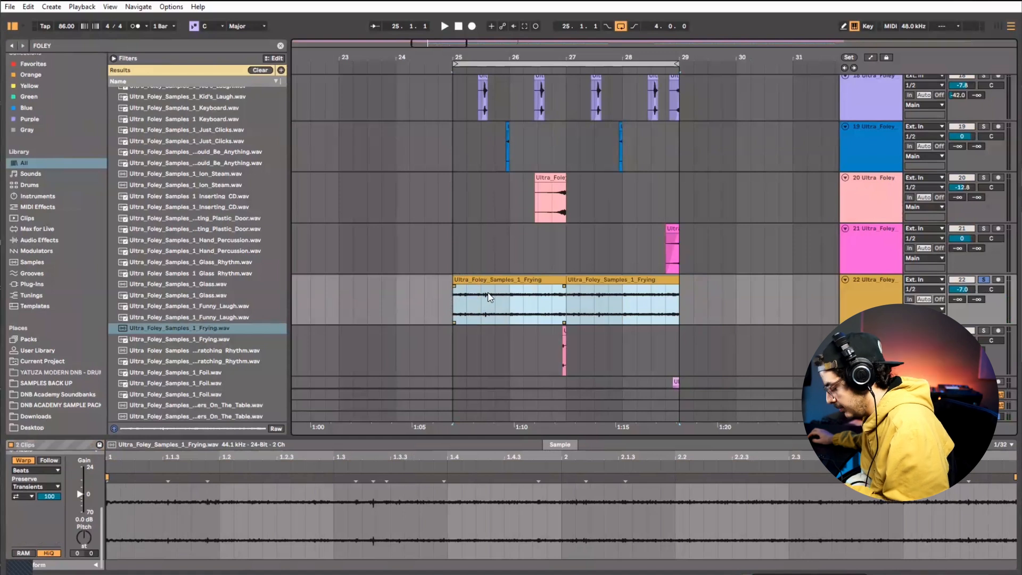
key(ctrl+j)
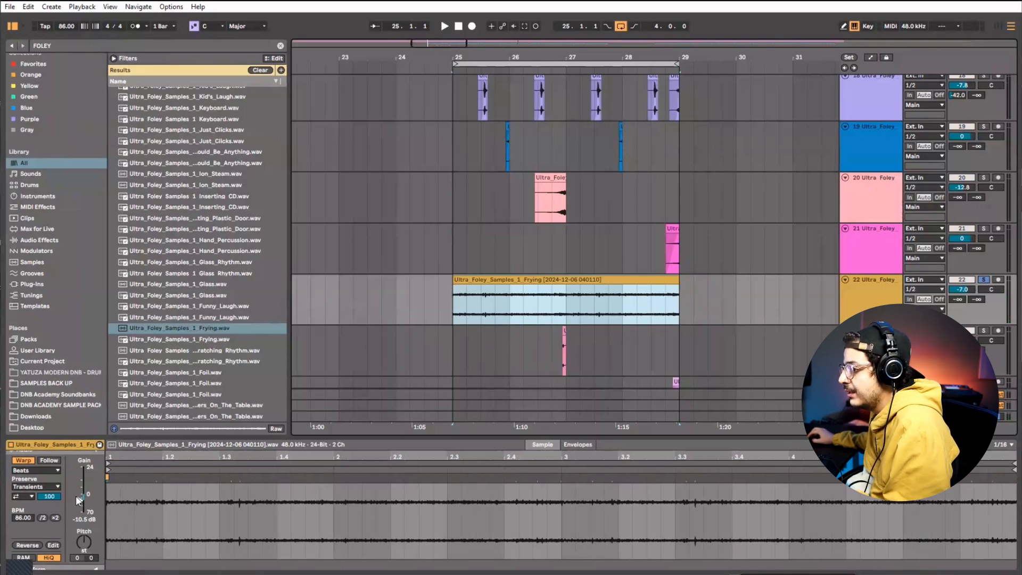
Set the Frying clip's Beats warp to preserve 1/16 with transient looping off and a transient envelope of 15
click(28, 493)
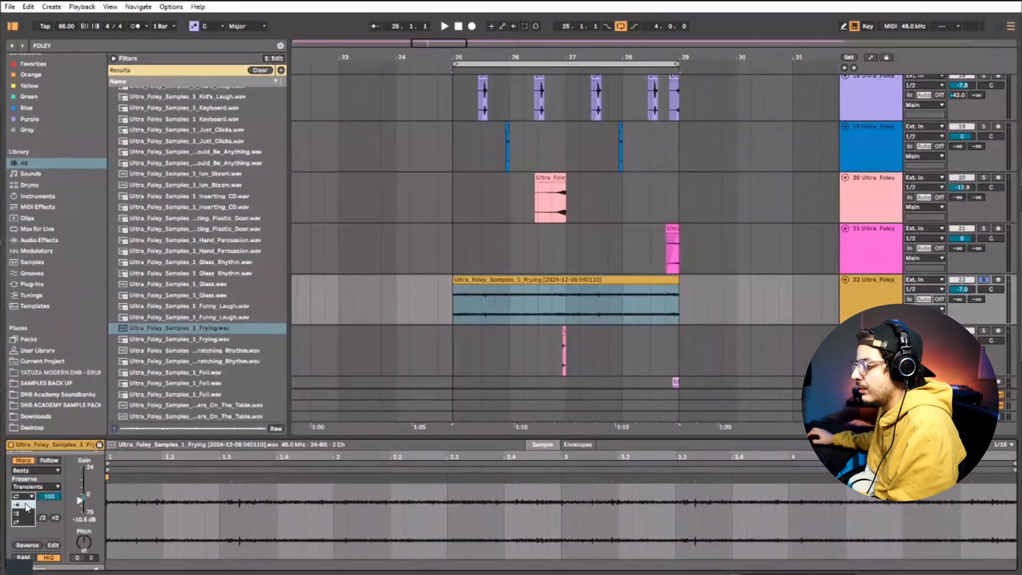
click(28, 487)
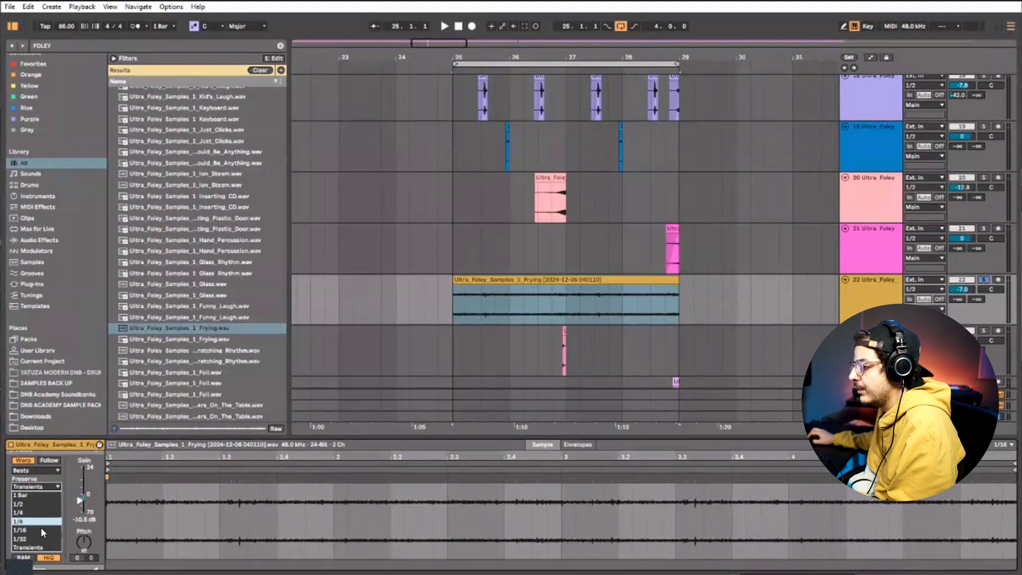
click(55, 530)
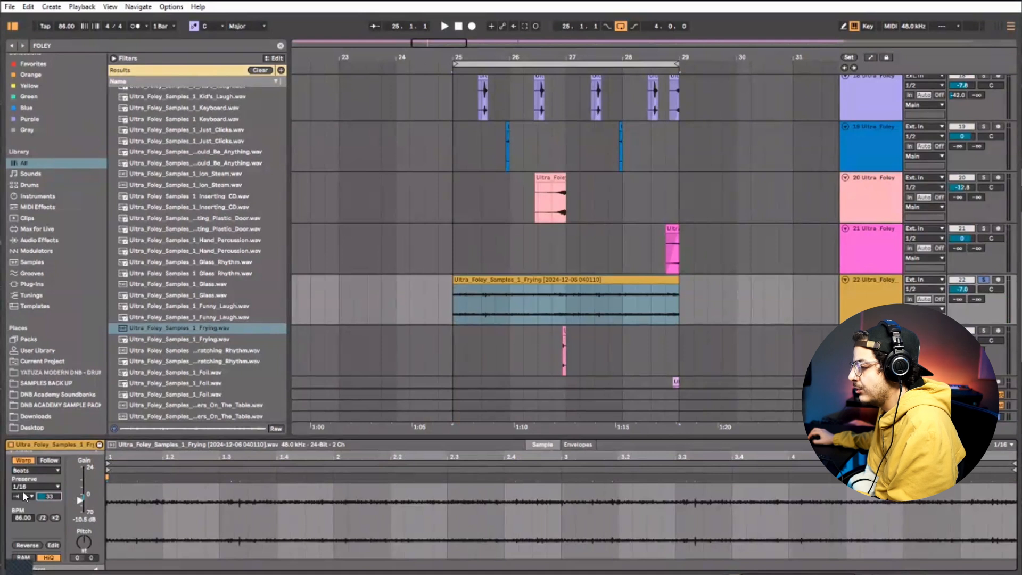
key(space)
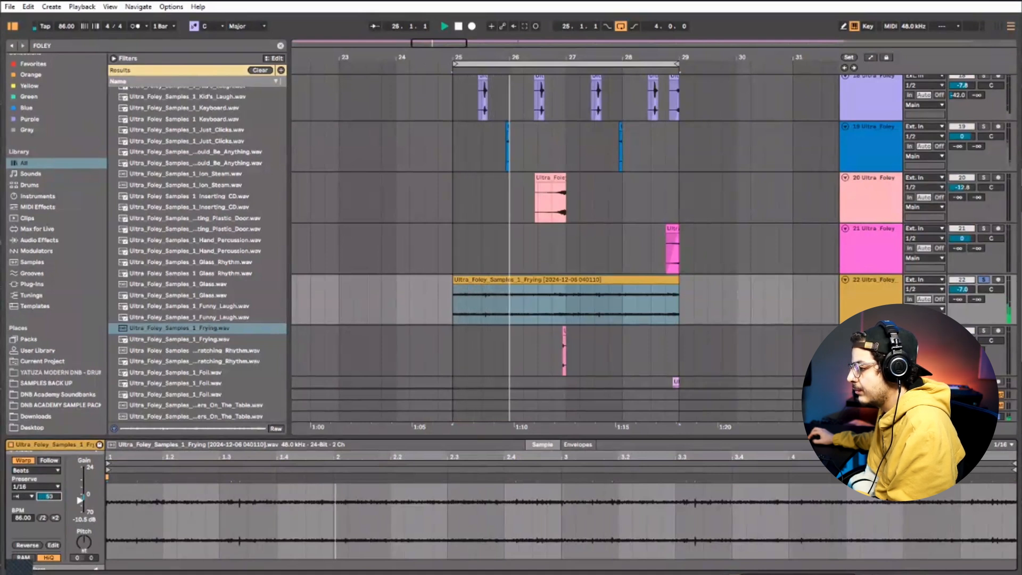
drag(49, 496, 49, 523)
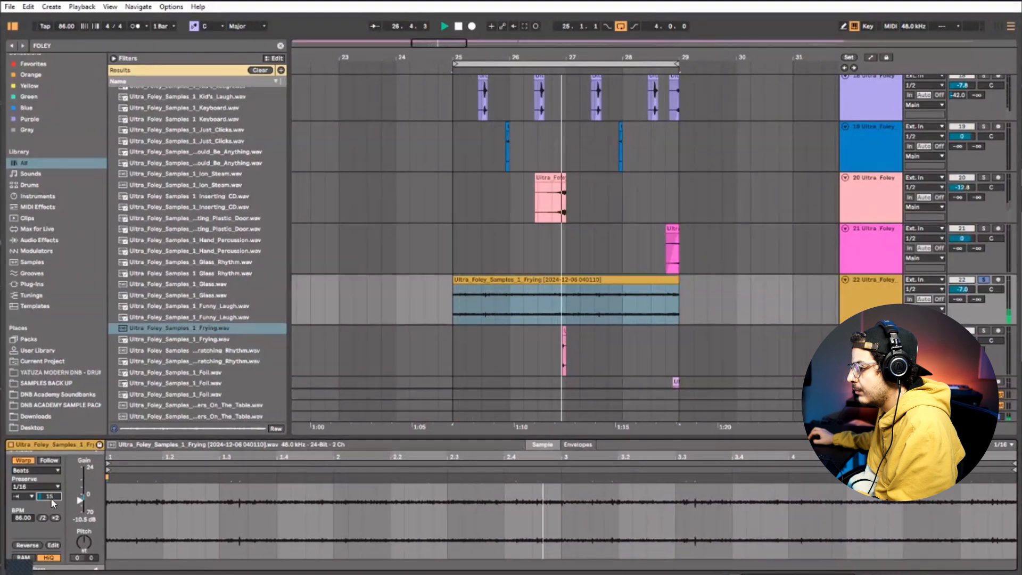
Unsolo the Frying track and set its volume to -6.6 dB while playing the full loop
click(982, 278)
key(space)
key(space)
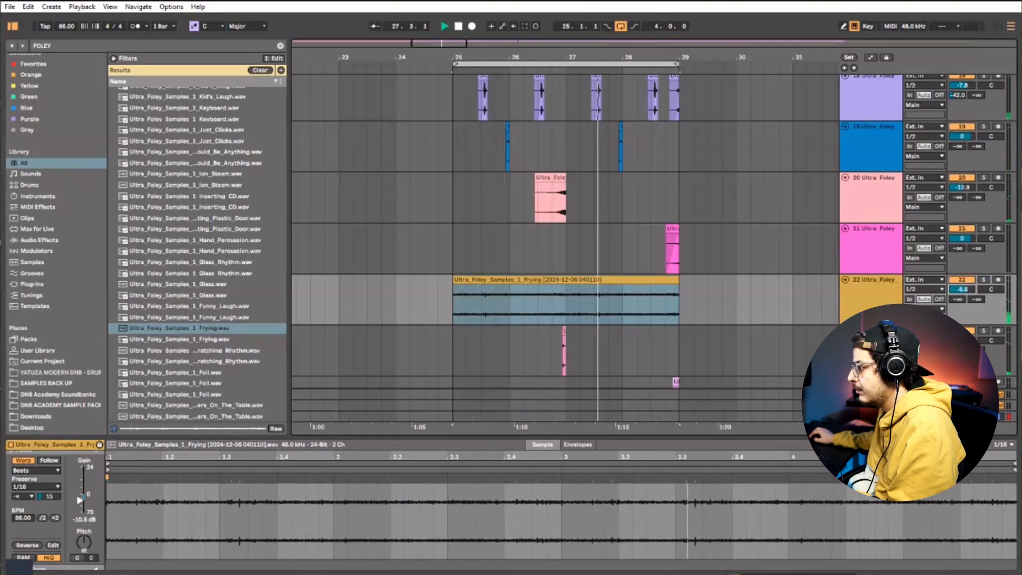
Insert another audio track directly below track 21
right_click(947, 110)
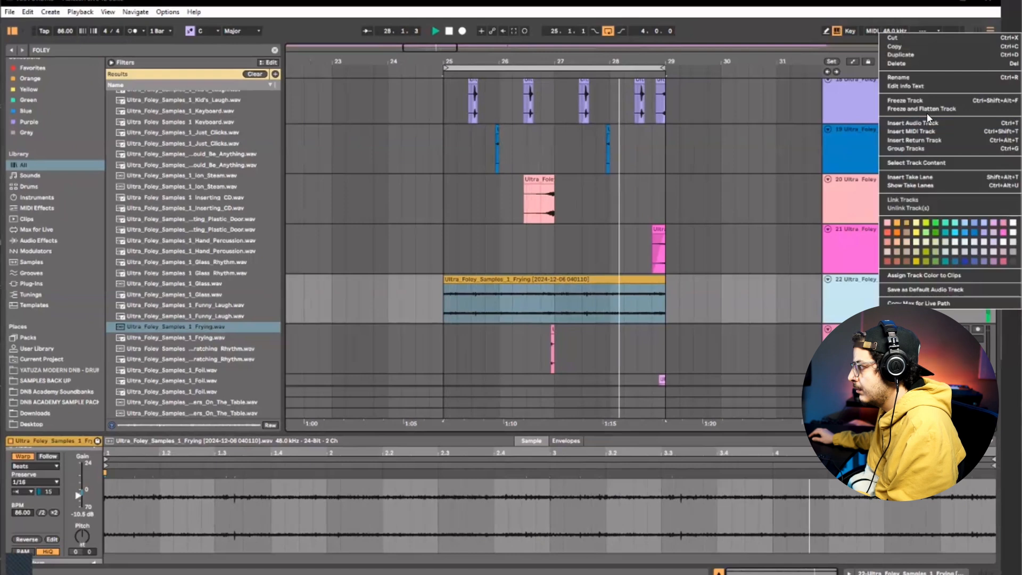
right_click(873, 255)
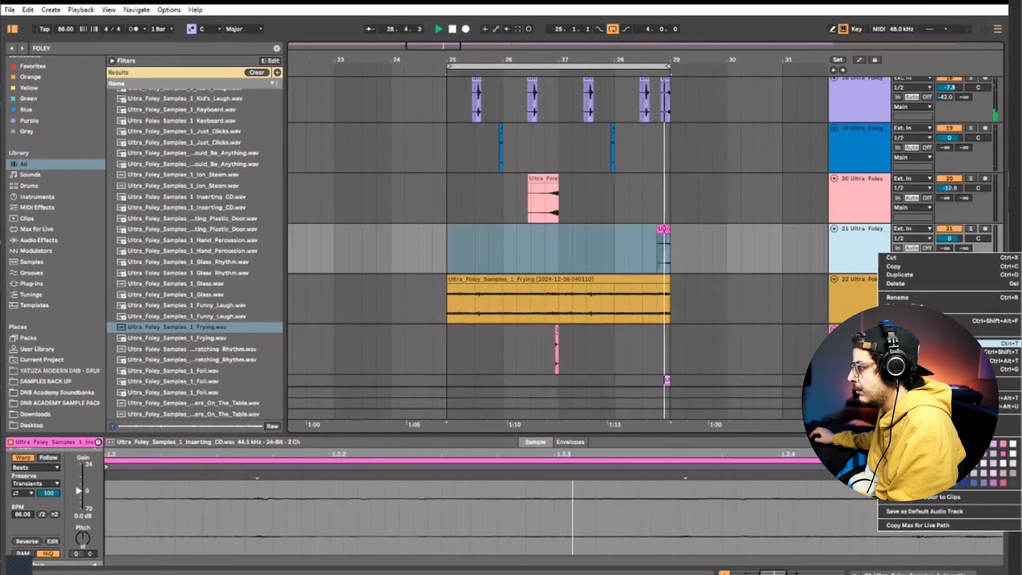
click(937, 344)
Audition foley samples for the new track, from Foil through Filling_The_Cup and the Falling sounds to Ending_Up_The_Cup_Of_Tea
scroll(212, 320, down, 3)
click(209, 322)
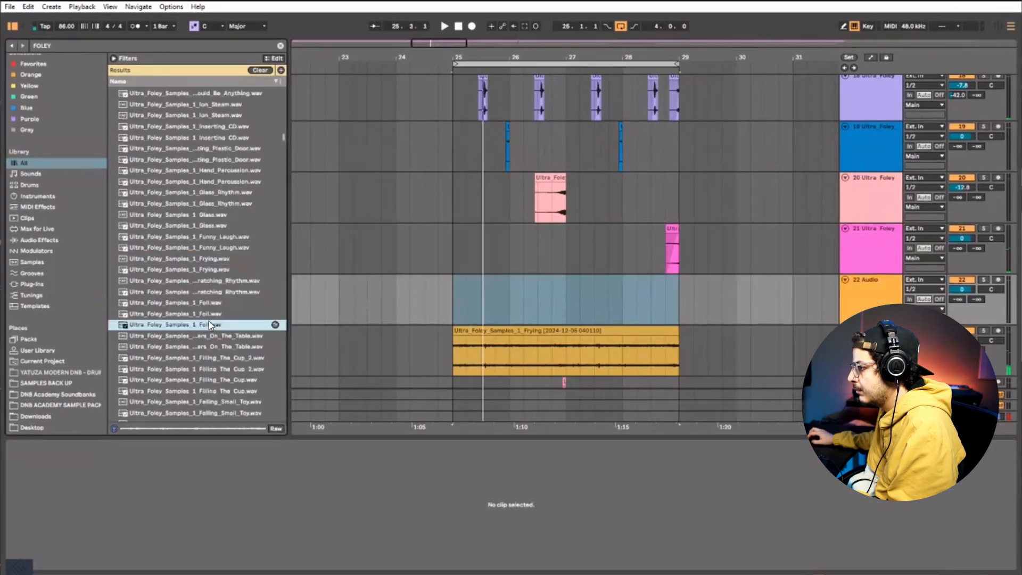
click(206, 345)
click(219, 380)
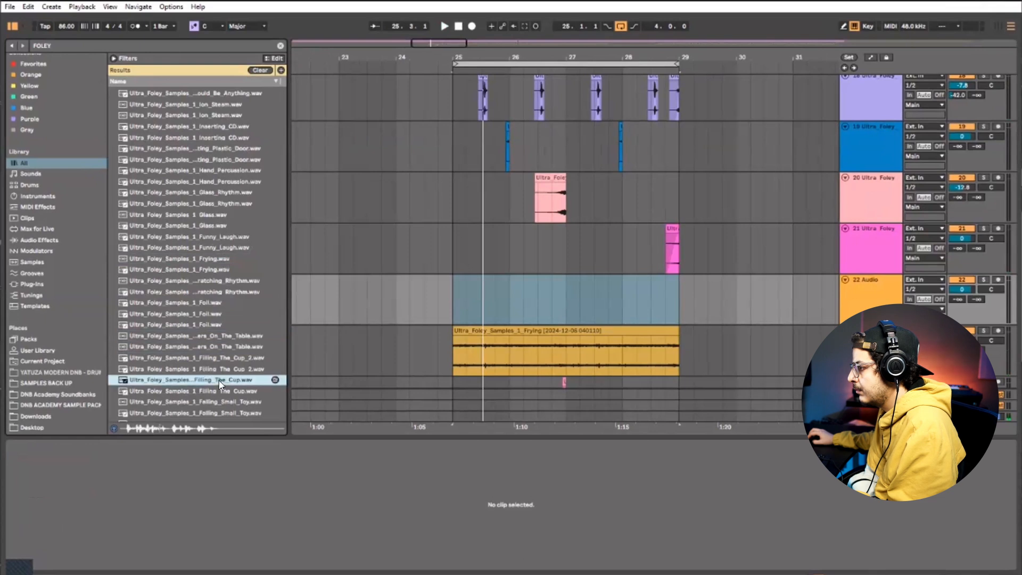
click(226, 402)
scroll(225, 401, down, 3)
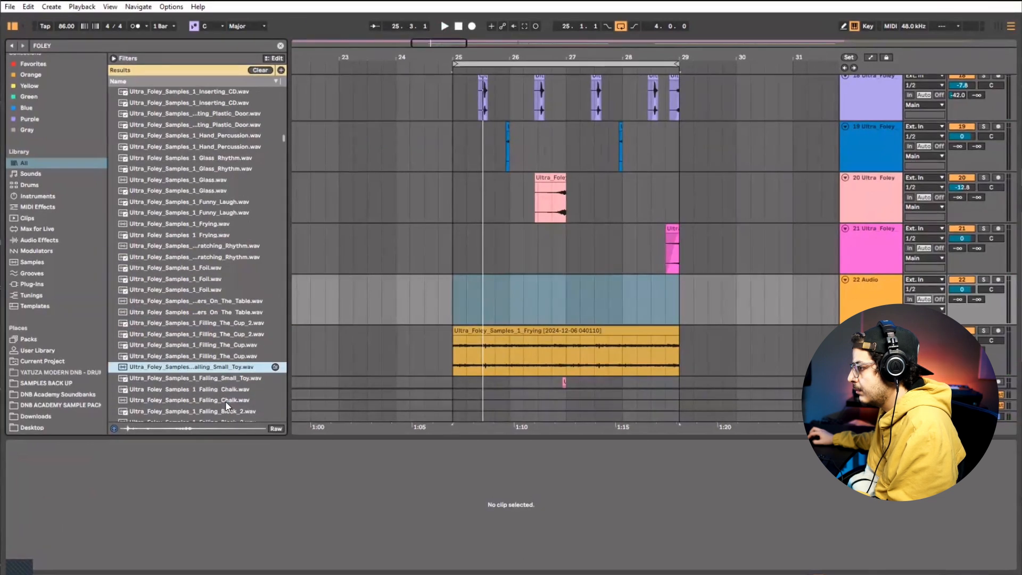
click(225, 401)
scroll(230, 405, down, 3)
click(218, 386)
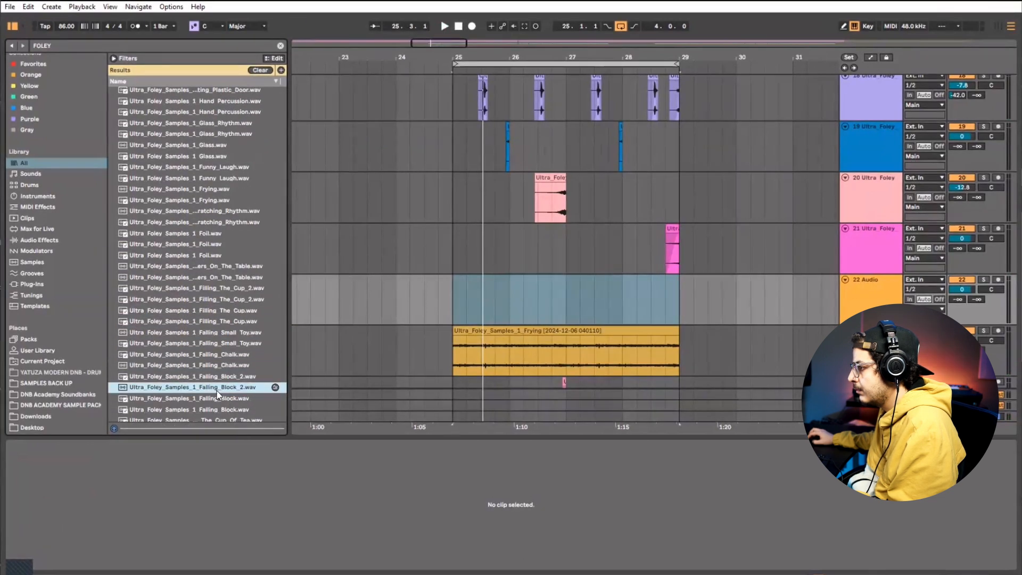
scroll(222, 388, down, 3)
click(229, 386)
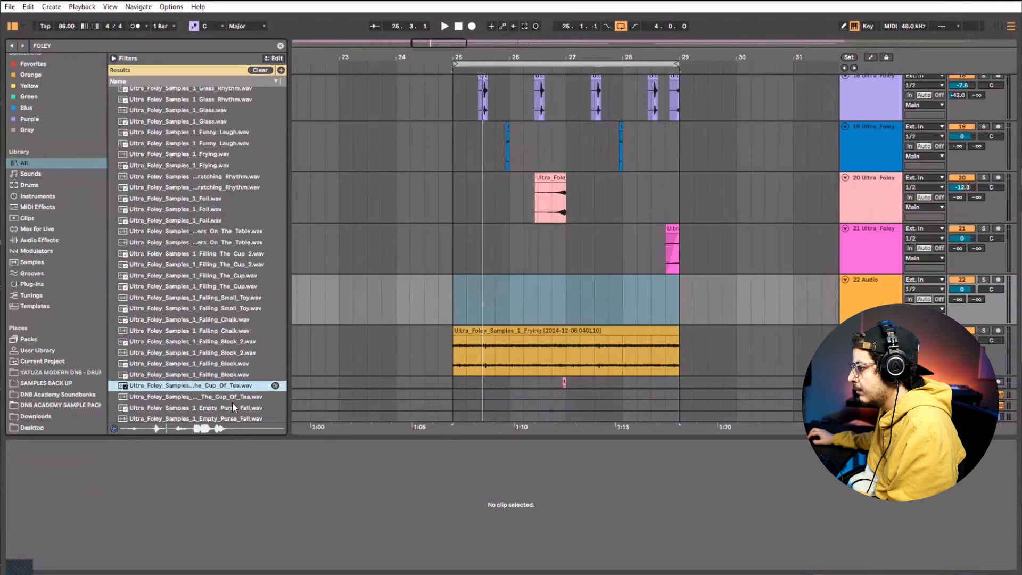
Place a short Ending_Up_The_Cup_Of_Tea clip at 25.2 on track 22 and lower the track volume to -12.1 dB during playback
drag(506, 318, 483, 281)
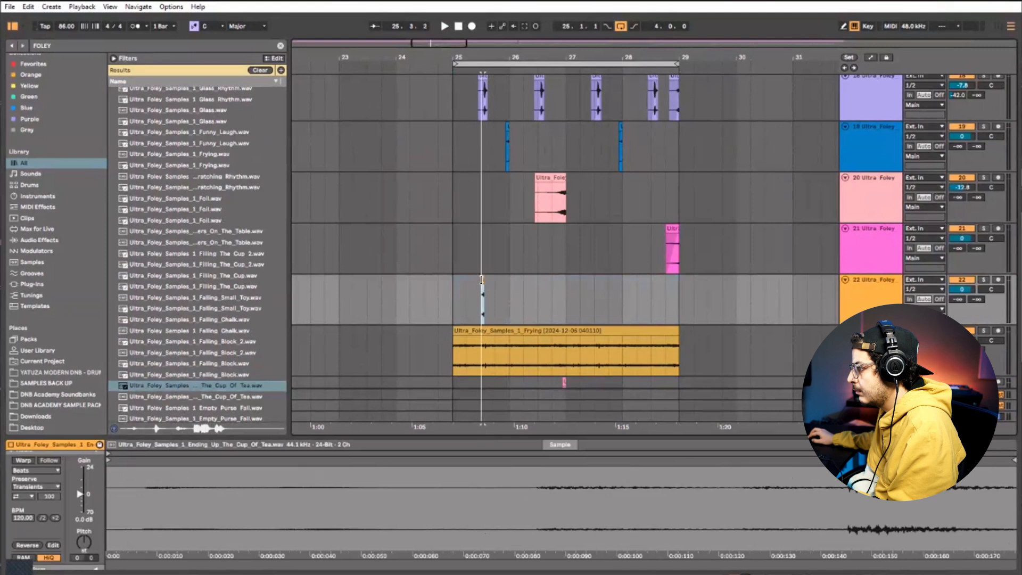
drag(470, 285, 462, 287)
click(449, 292)
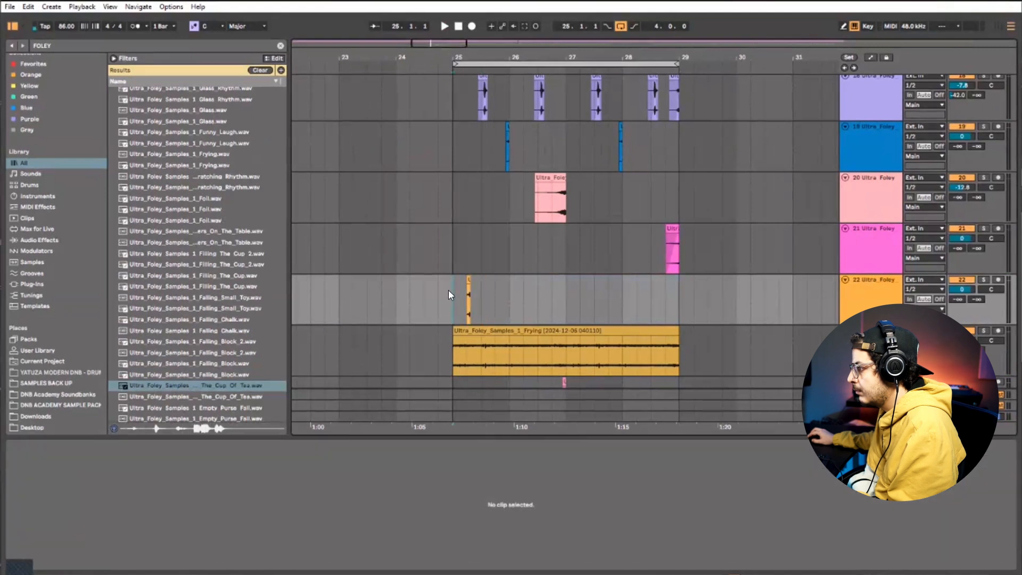
key(space)
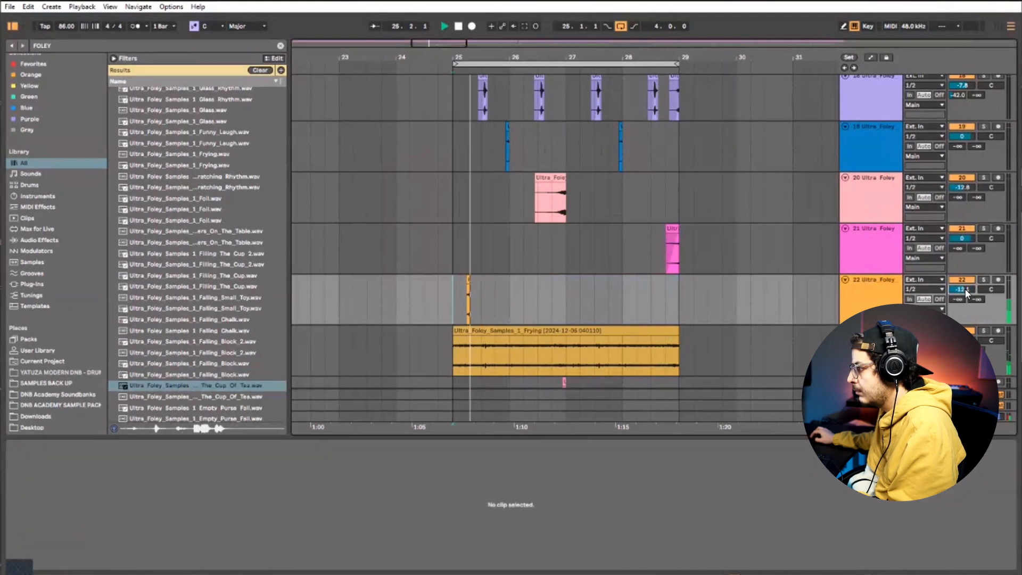
Duplicate track 22's bars 25 and 26 into bars 27 and 28, and set the track volume to -13.4 dB
drag(565, 285, 447, 291)
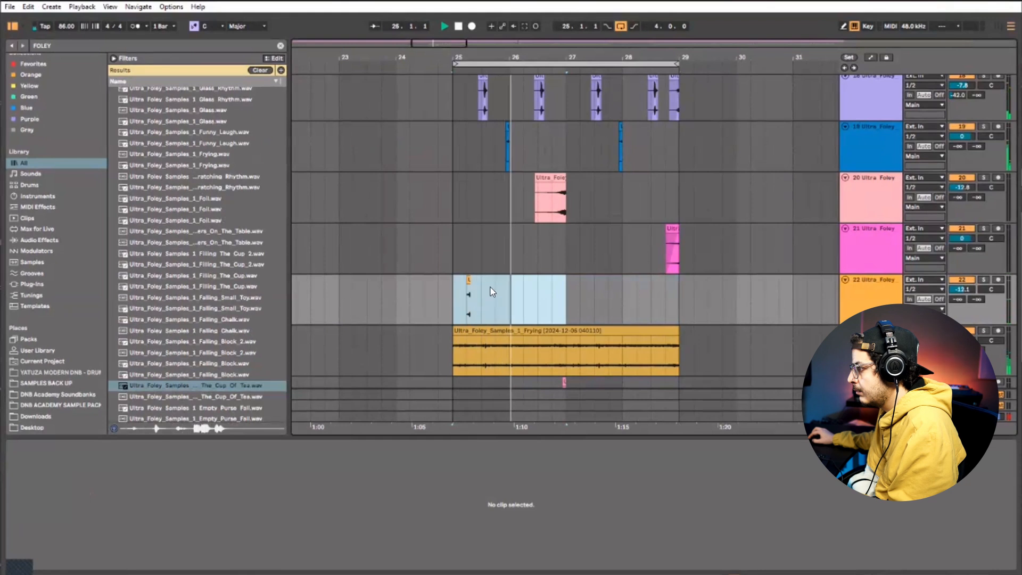
drag(509, 291, 567, 297)
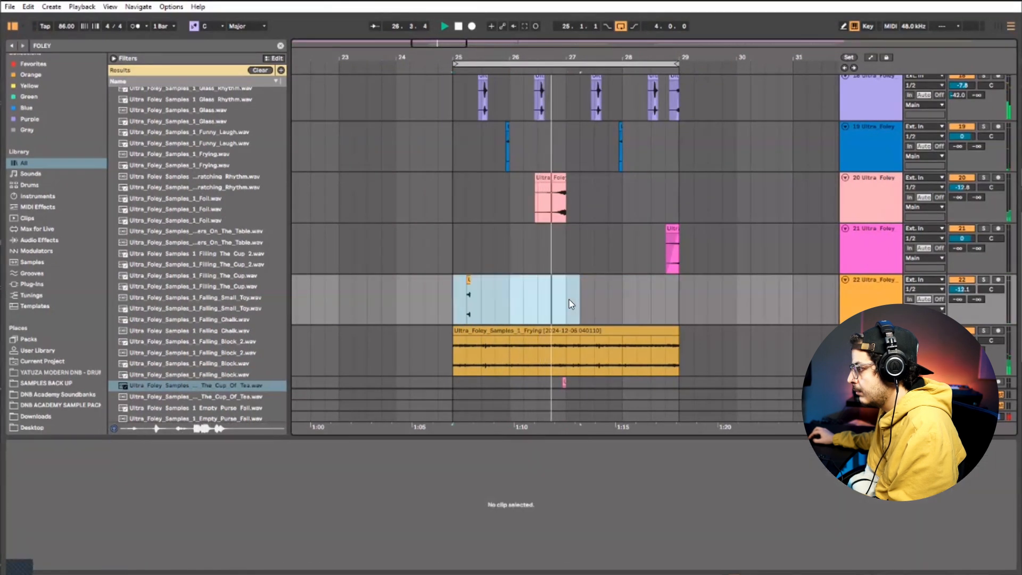
key(ctrl+d)
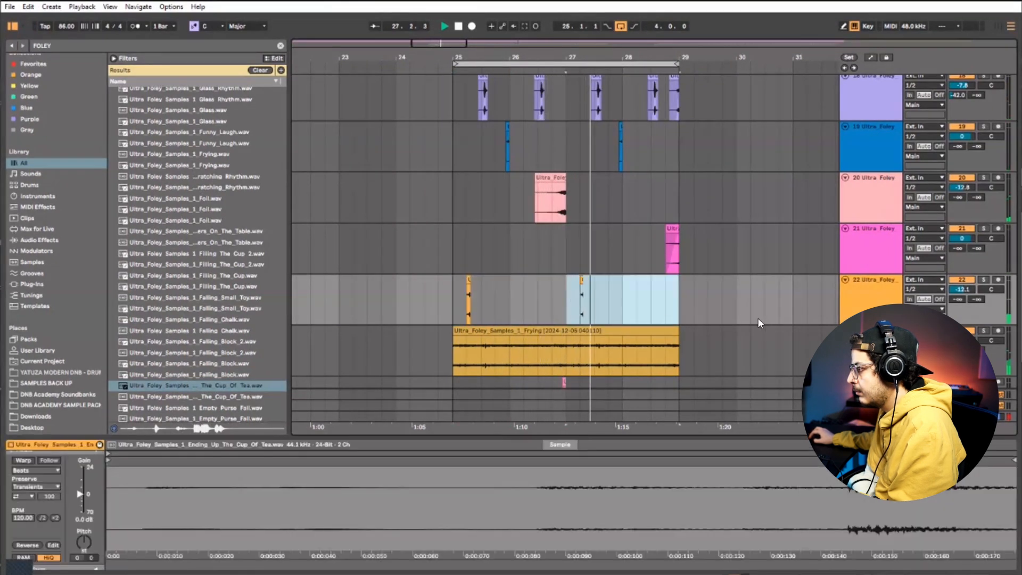
drag(961, 289, 961, 292)
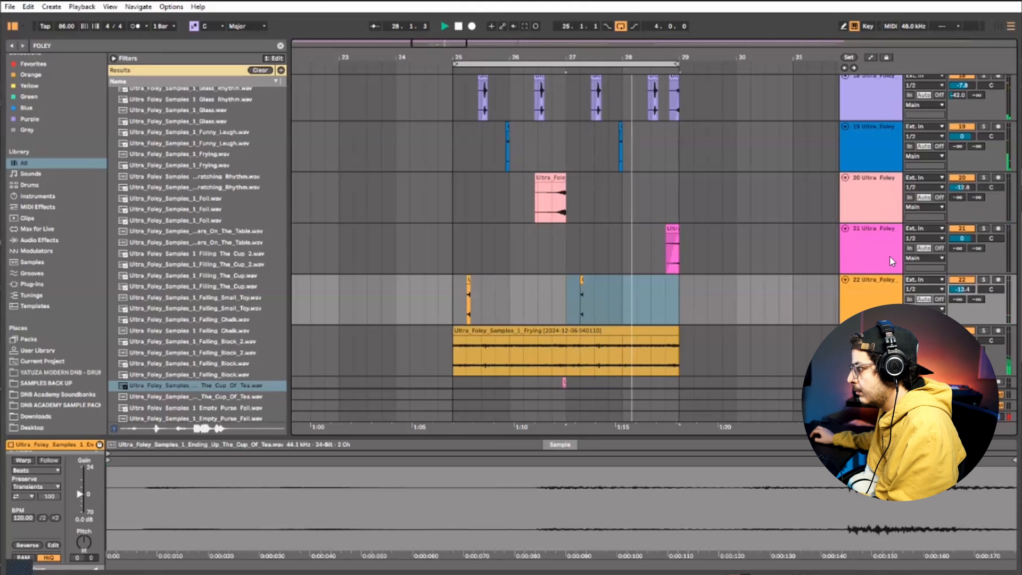
Fold foley tracks 18 to 26 in the arrangement, keeping tracks 16 and 17 expanded
click(845, 229)
click(844, 240)
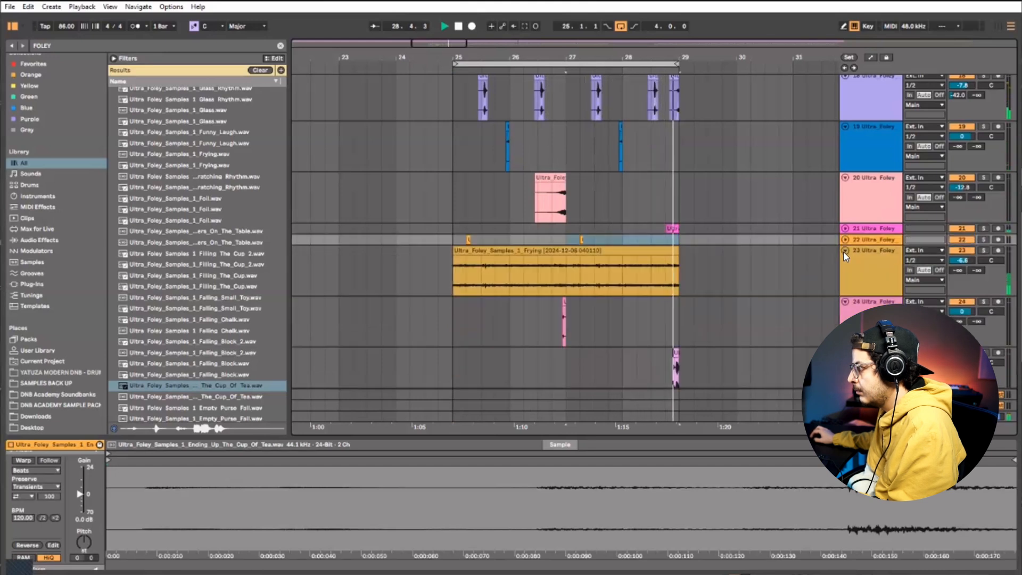
click(844, 251)
click(844, 262)
click(844, 273)
click(847, 284)
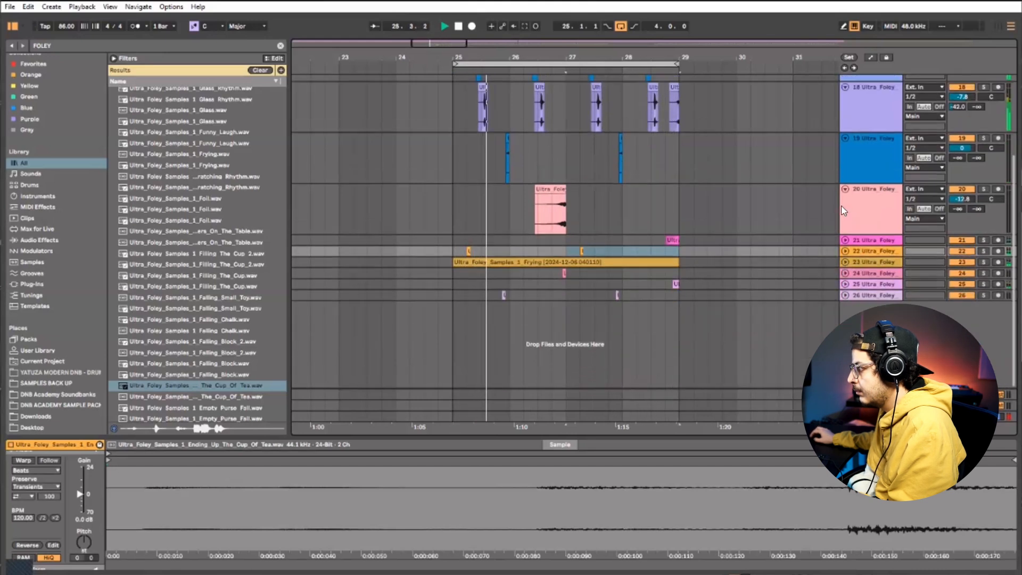
click(844, 189)
click(842, 165)
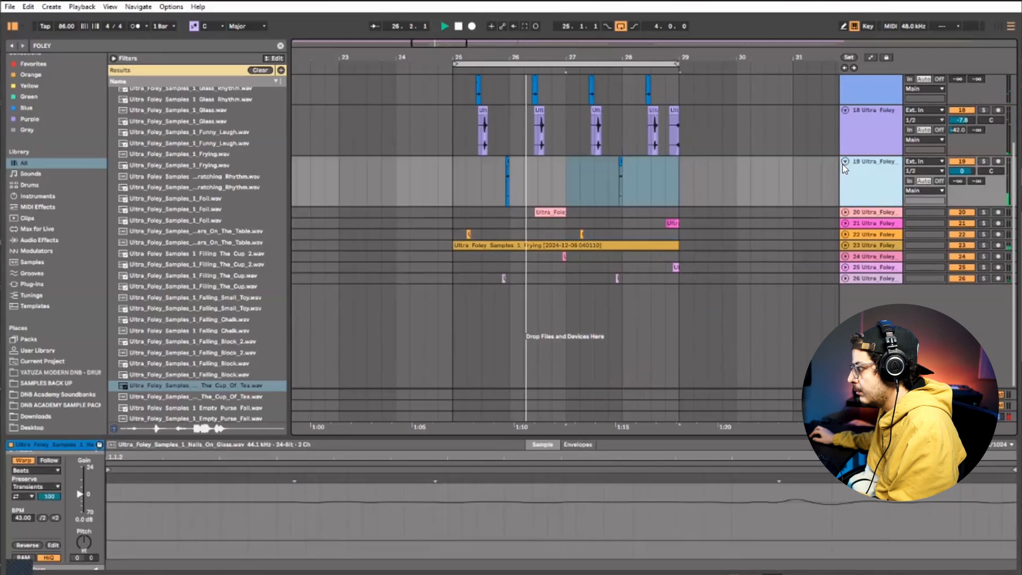
click(843, 162)
click(841, 197)
click(845, 151)
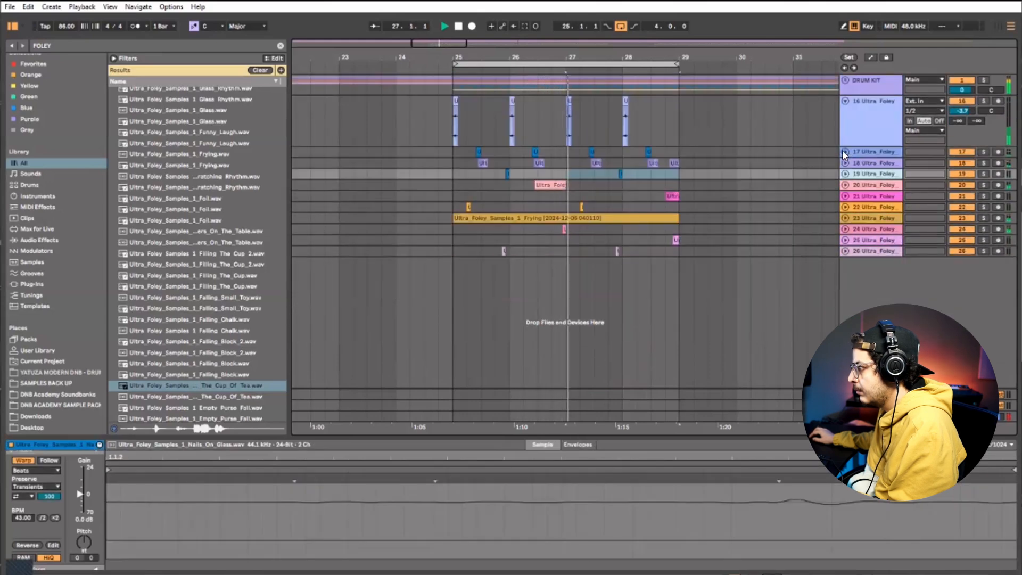
click(843, 152)
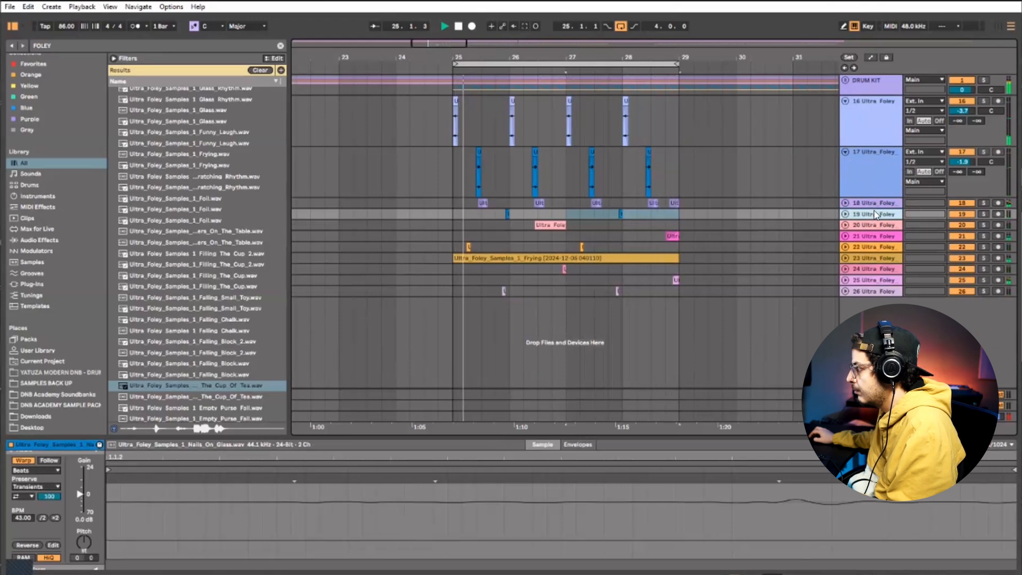
Expand foley tracks 19 and 21, panning track 19 to 22R and track 21 to 22L
click(845, 215)
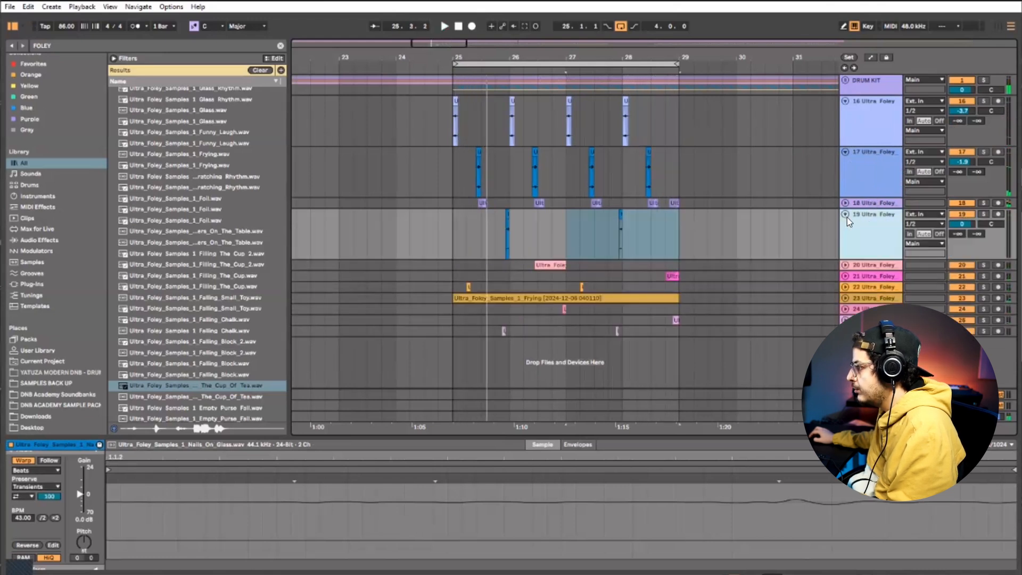
drag(991, 224, 990, 220)
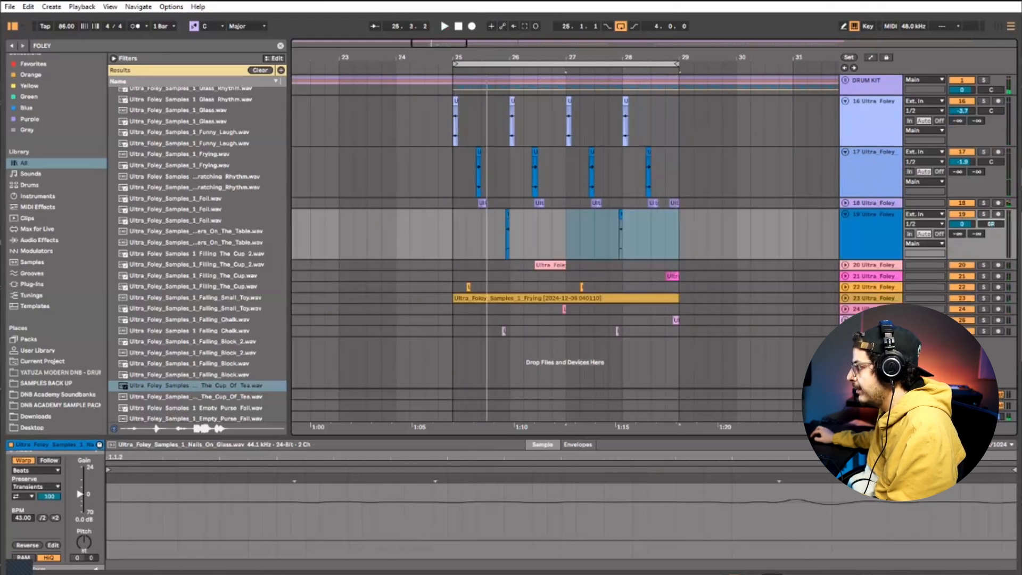
click(845, 276)
Expand foley tracks 23, 25 and 26, panning track 23 to 17R, track 25 to 5R and track 26 to 8L
click(870, 338)
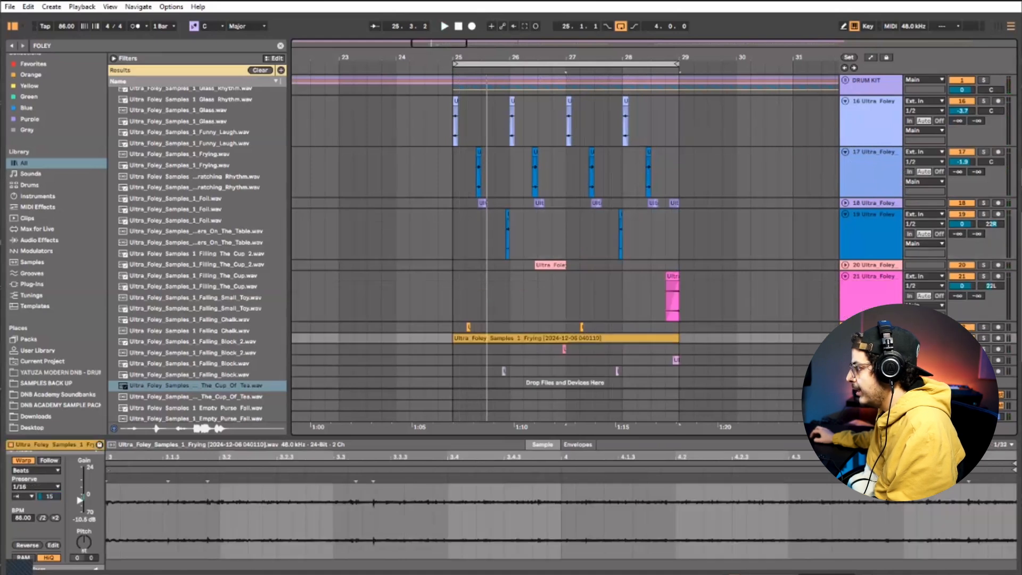
click(845, 338)
scroll(564, 239, down, 4)
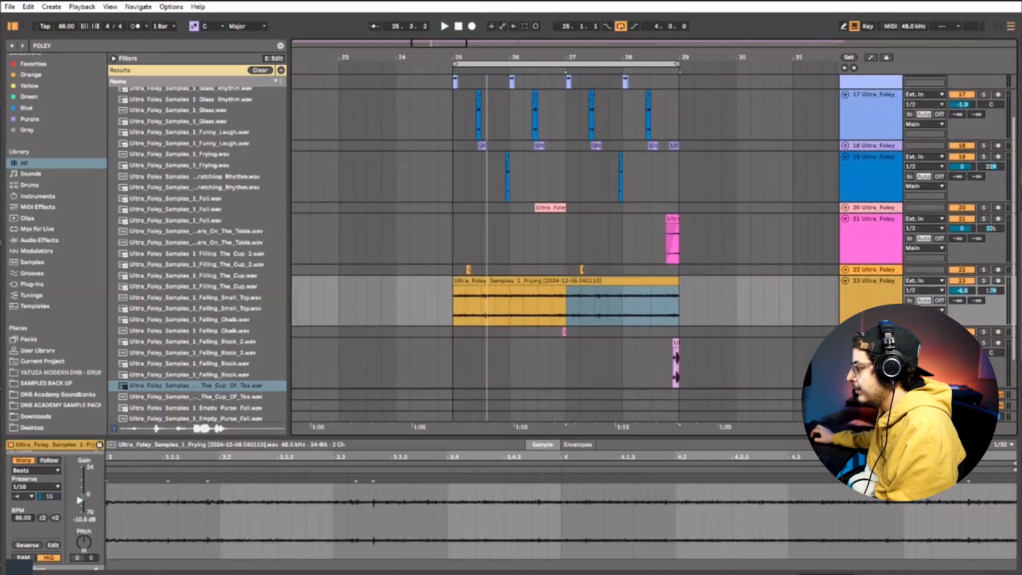
scroll(991, 355, down, 4)
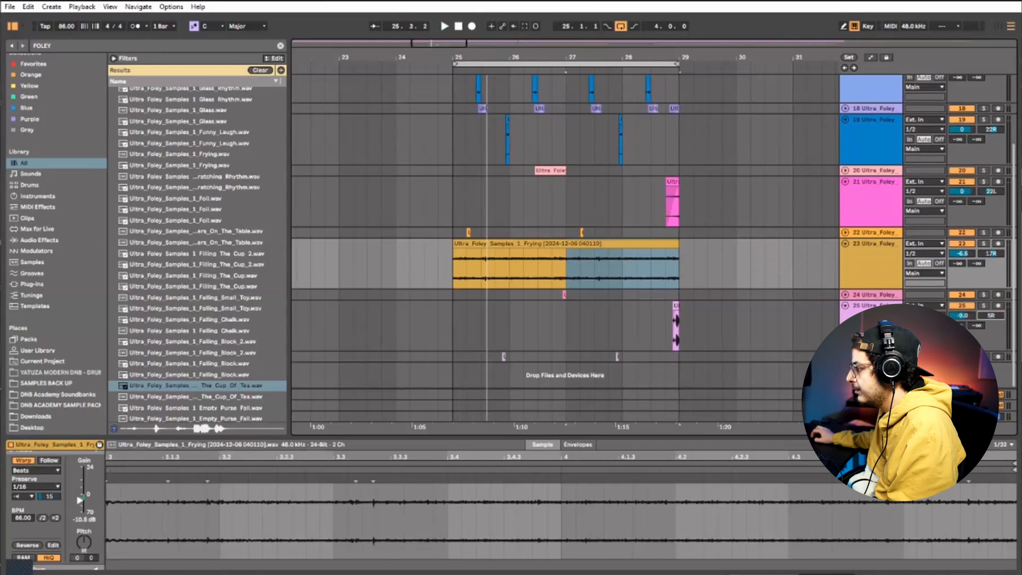
scroll(880, 234, up, 7)
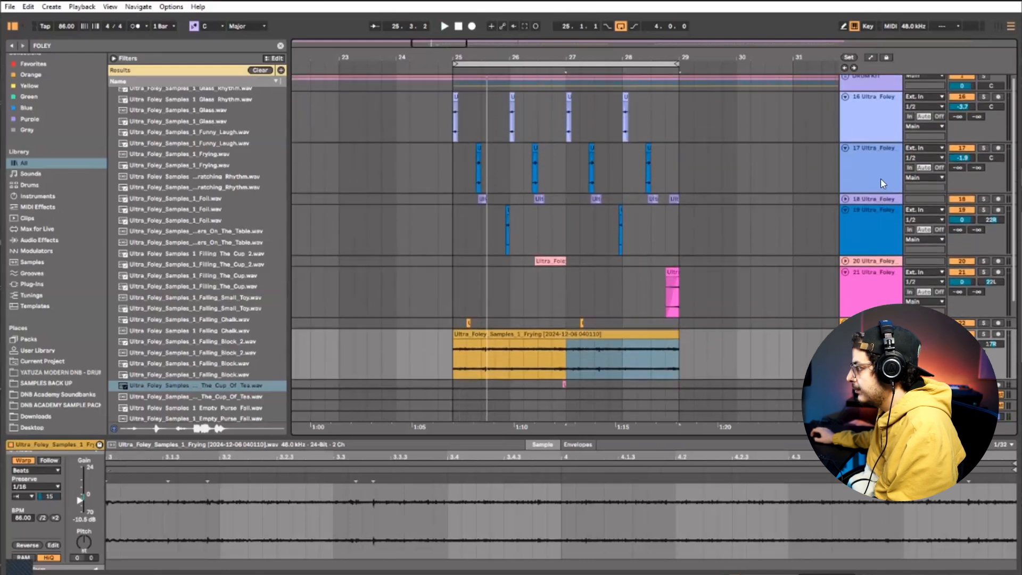
Group foley tracks 16 to 26, fold the group and rename it FOLEY PERCUSSION
click(865, 125)
scroll(900, 202, down, 6)
scroll(902, 206, down, 3)
shift+click(881, 319)
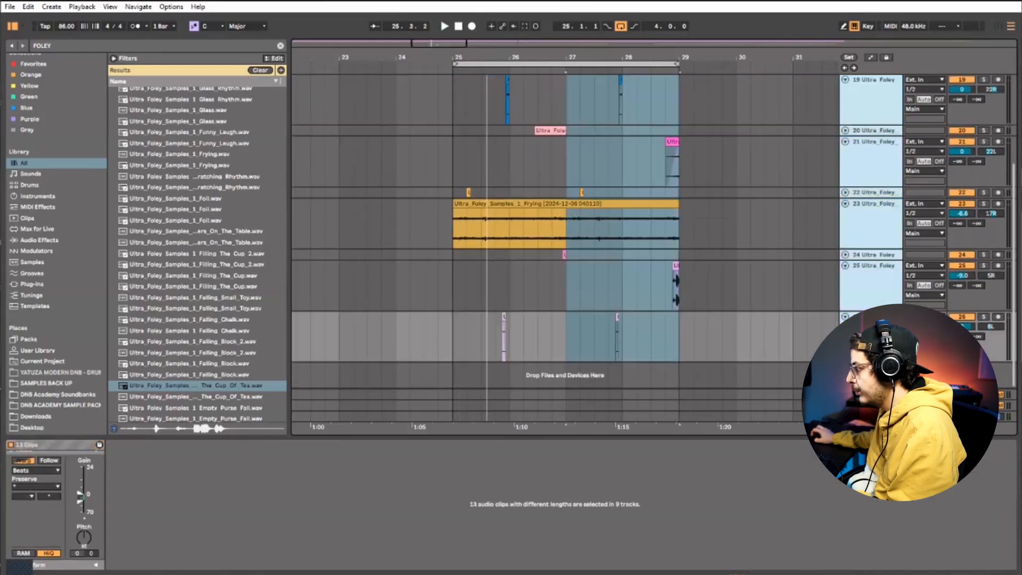
scroll(866, 175, up, 12)
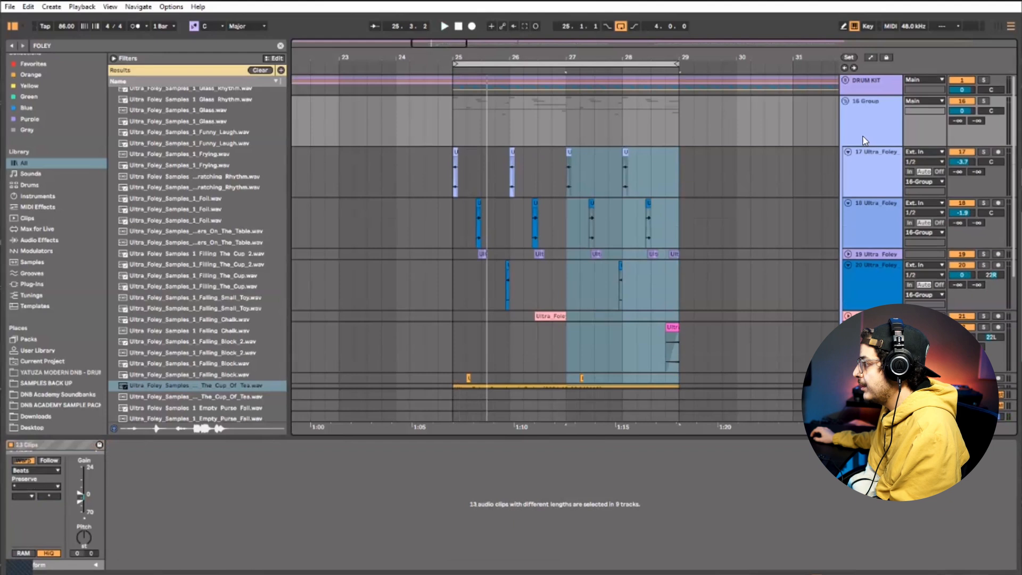
click(845, 101)
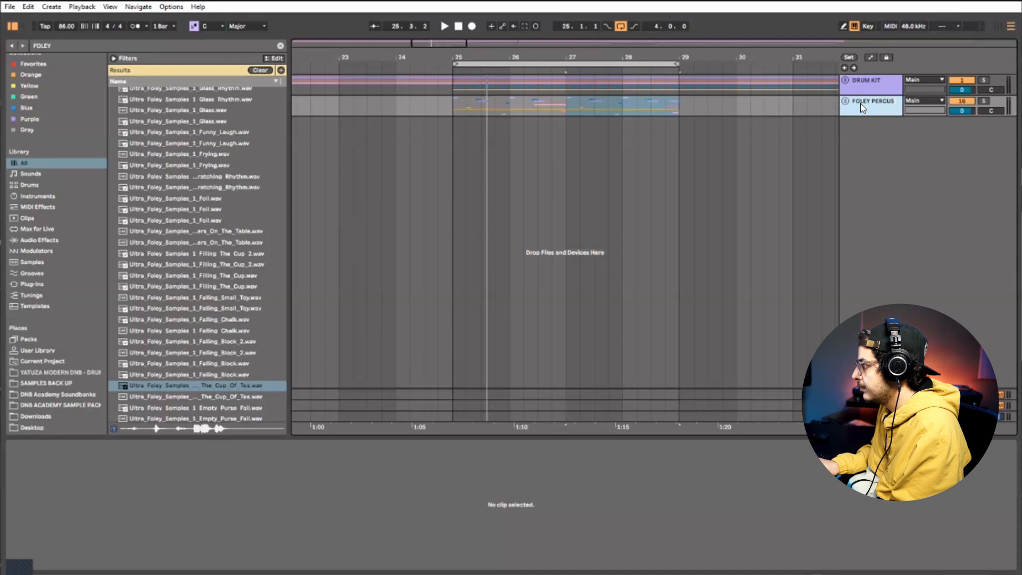
Clear the FOLEY search, find EQ Eight among the audio effects and add it to the FOLEY PERCUSSION group
click(65, 240)
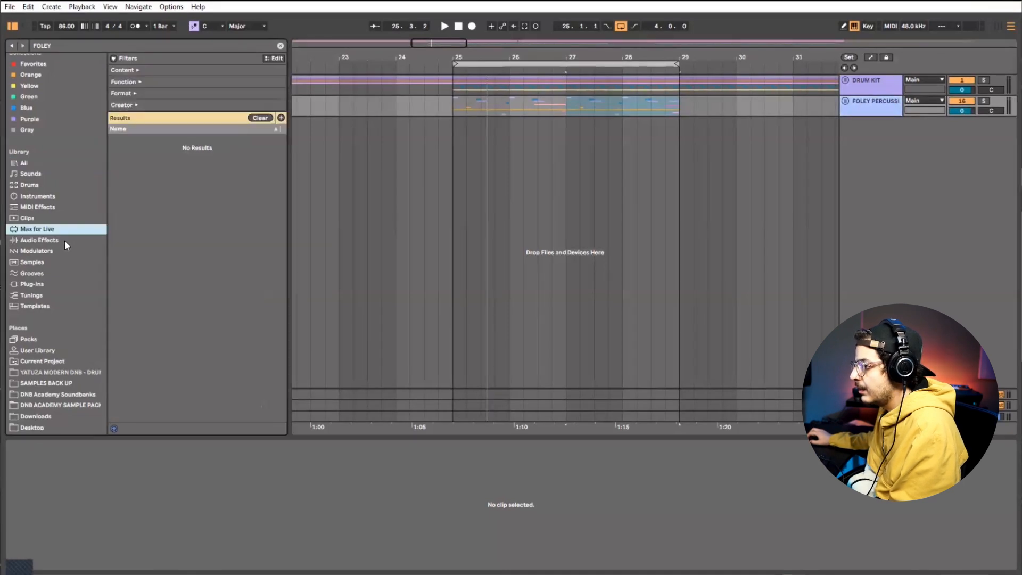
click(280, 46)
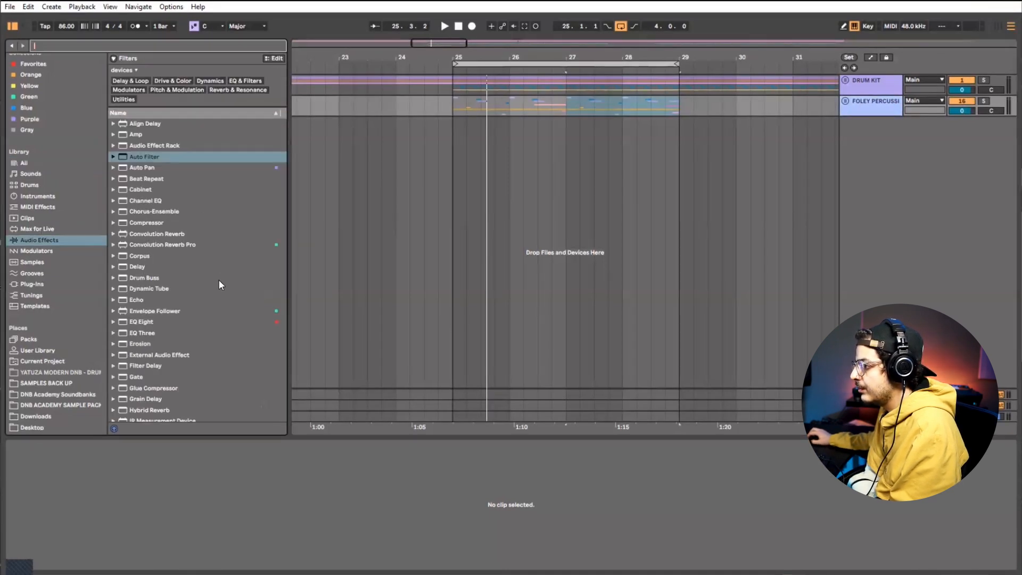
scroll(219, 280, down, 3)
drag(141, 263, 270, 519)
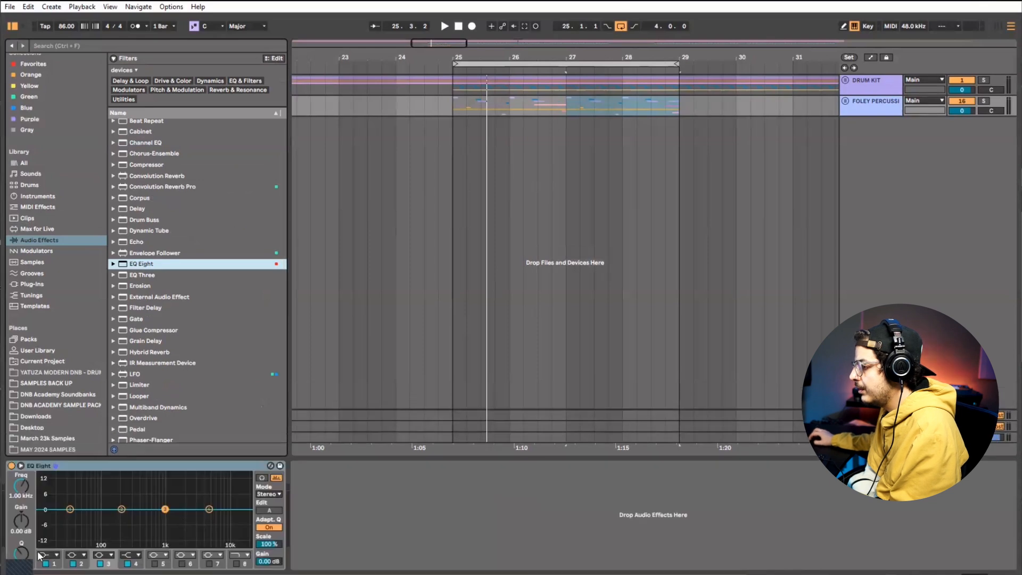
Set EQ Eight band 1 to a low cut at about 516 Hz and band 4 to 5.50 kHz with -0.87 dB during playback
click(52, 554)
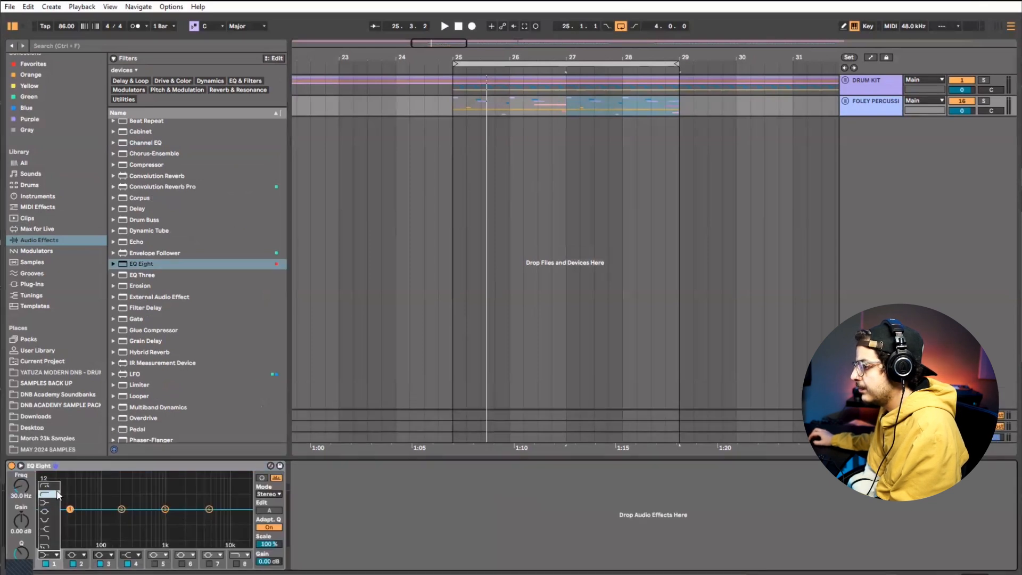
click(49, 494)
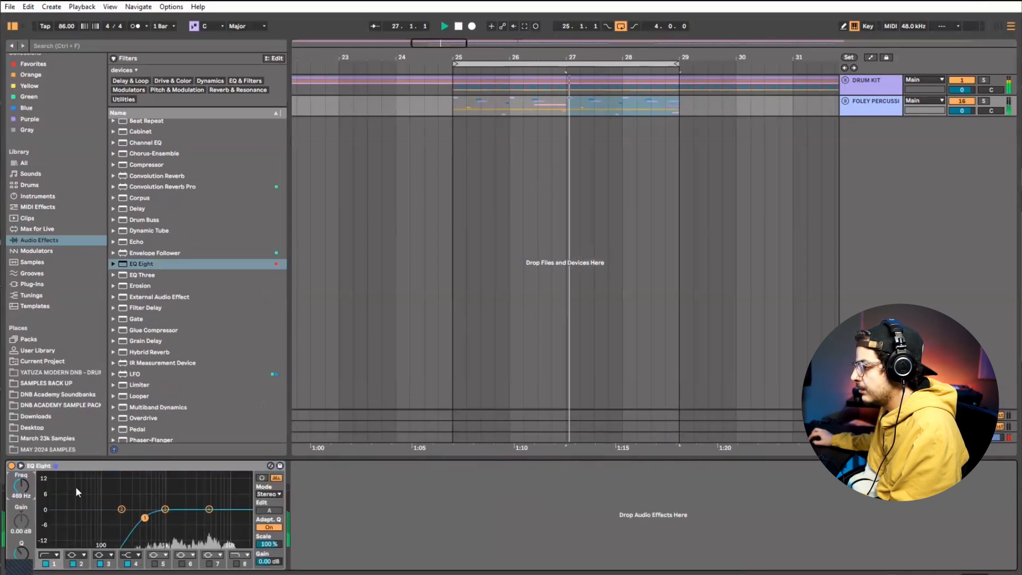
drag(144, 518, 147, 522)
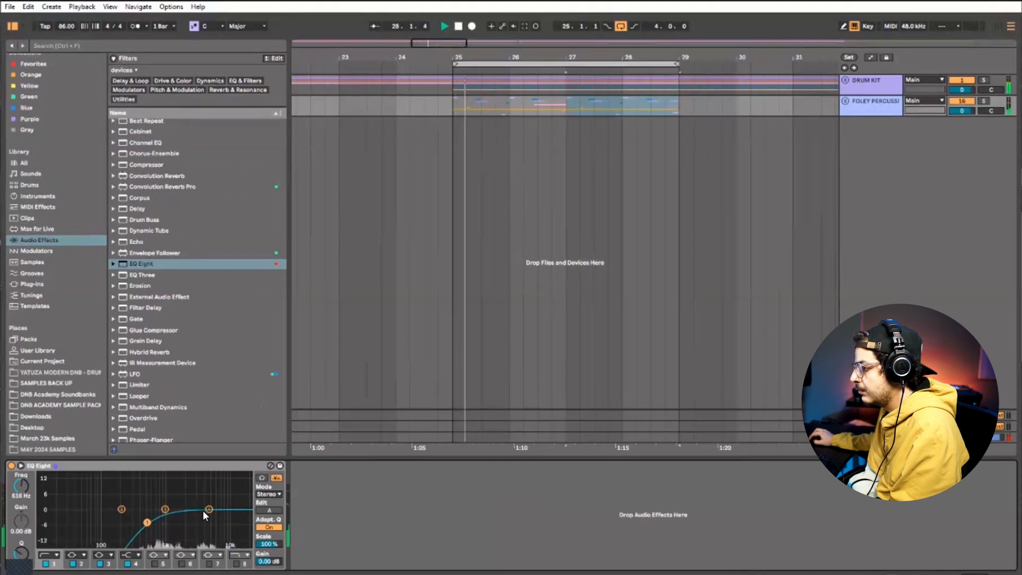
drag(208, 509, 211, 512)
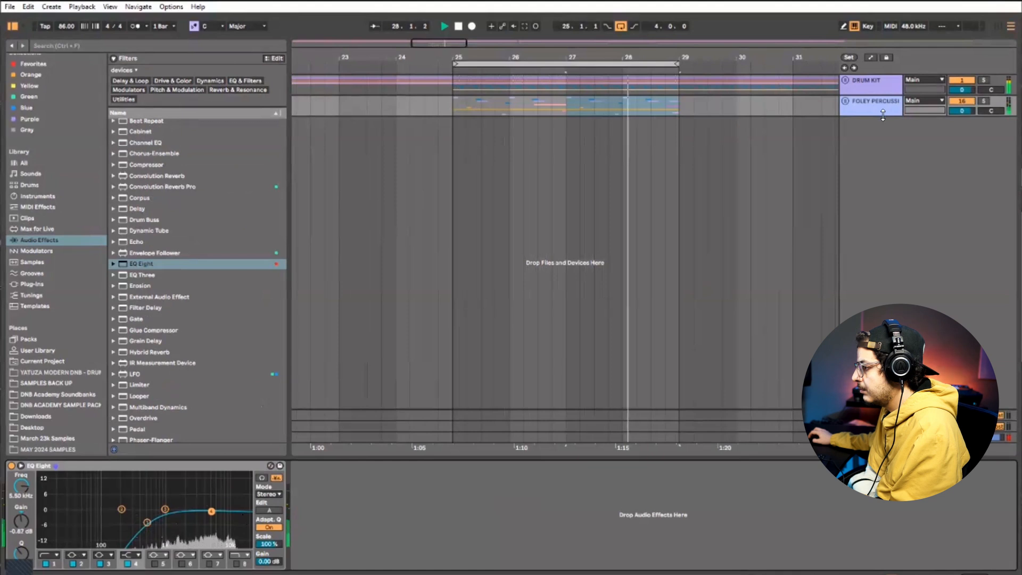
Solo the FOLEY PERCUSSION group, raise EQ Eight's low cut above 1 kHz and move band 3 to 726 Hz with -7.81 dB
click(984, 102)
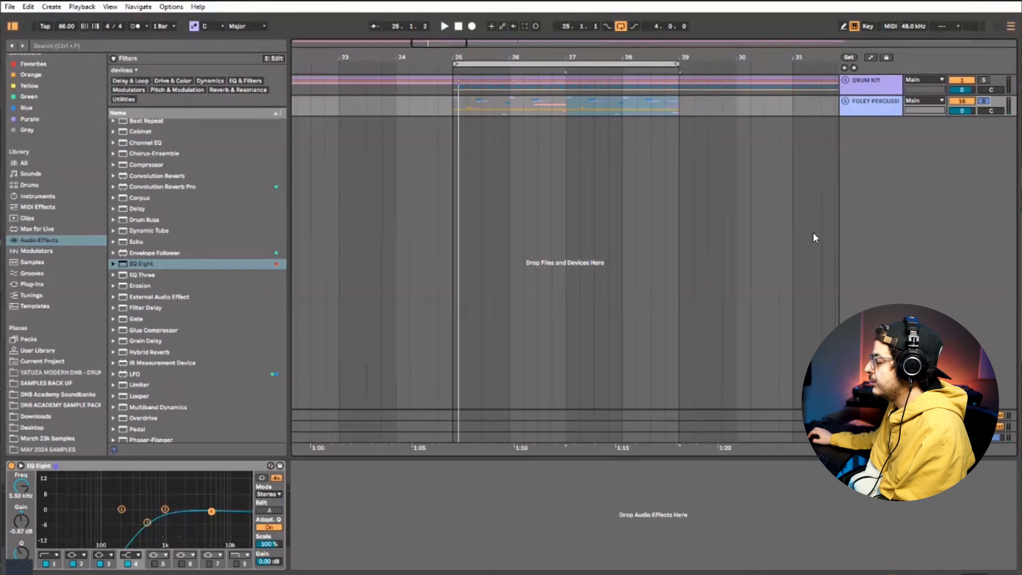
click(619, 64)
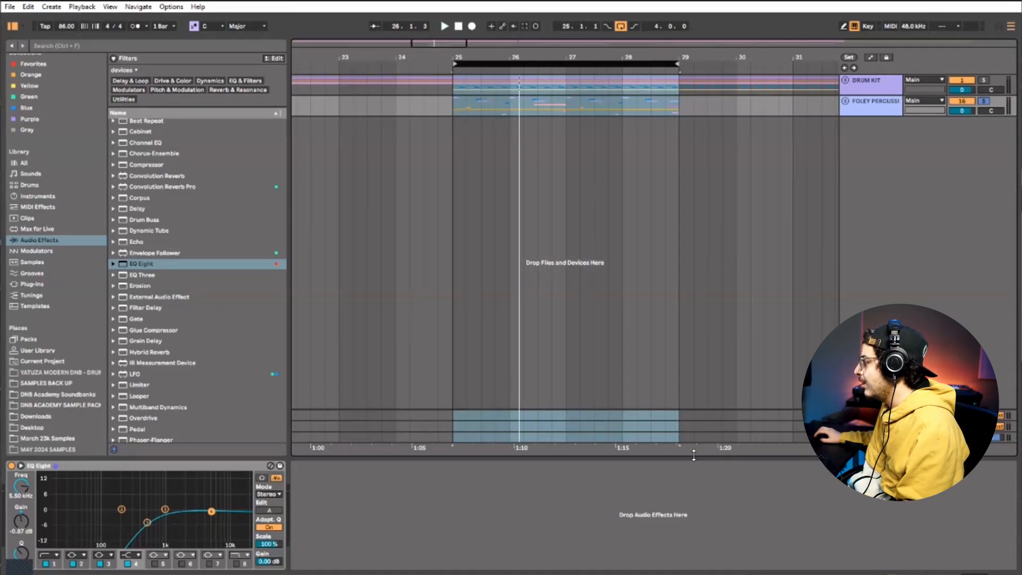
click(146, 522)
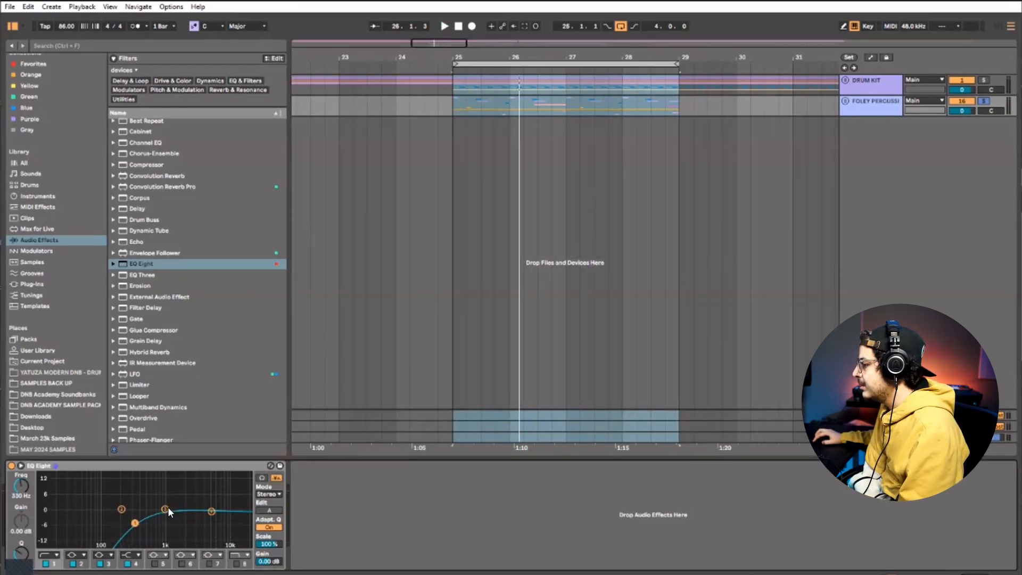
drag(165, 509, 169, 526)
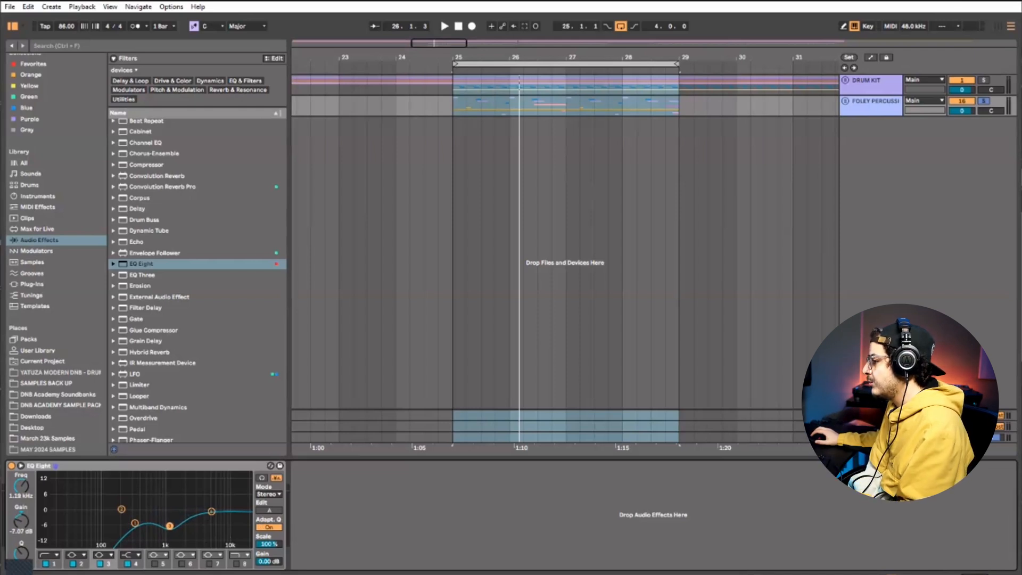
drag(134, 523, 155, 528)
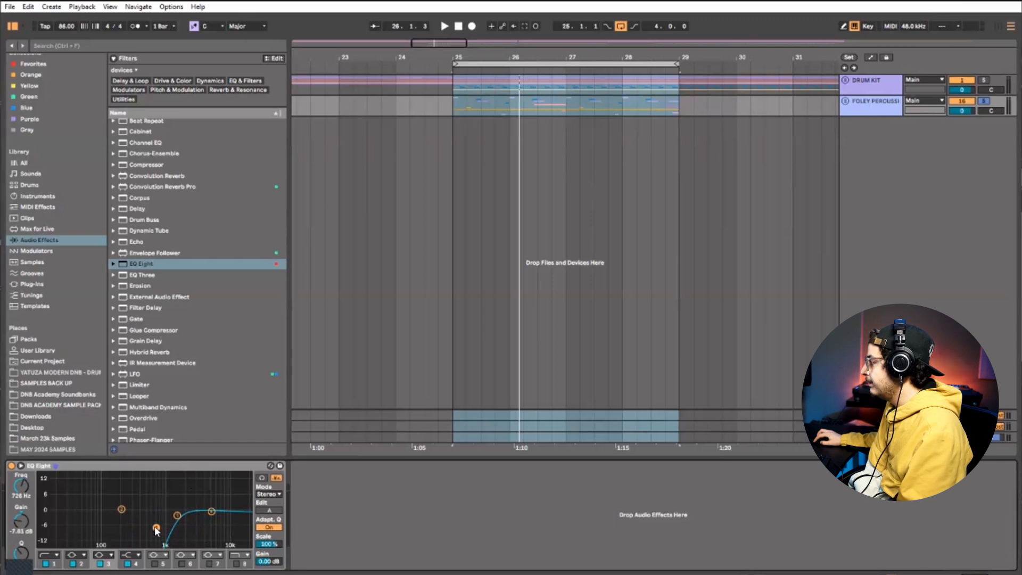